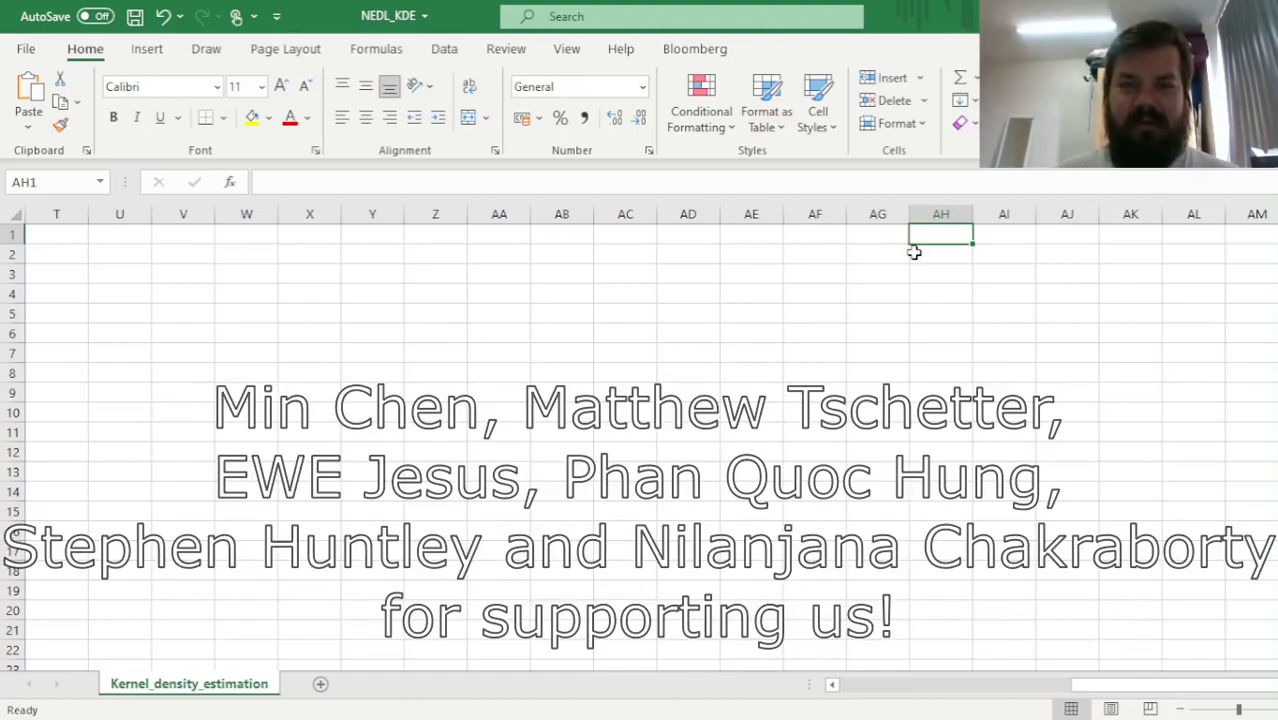
- Review the S&P 500 return data in column B from its first row to its last row
key(ctrl+Home)
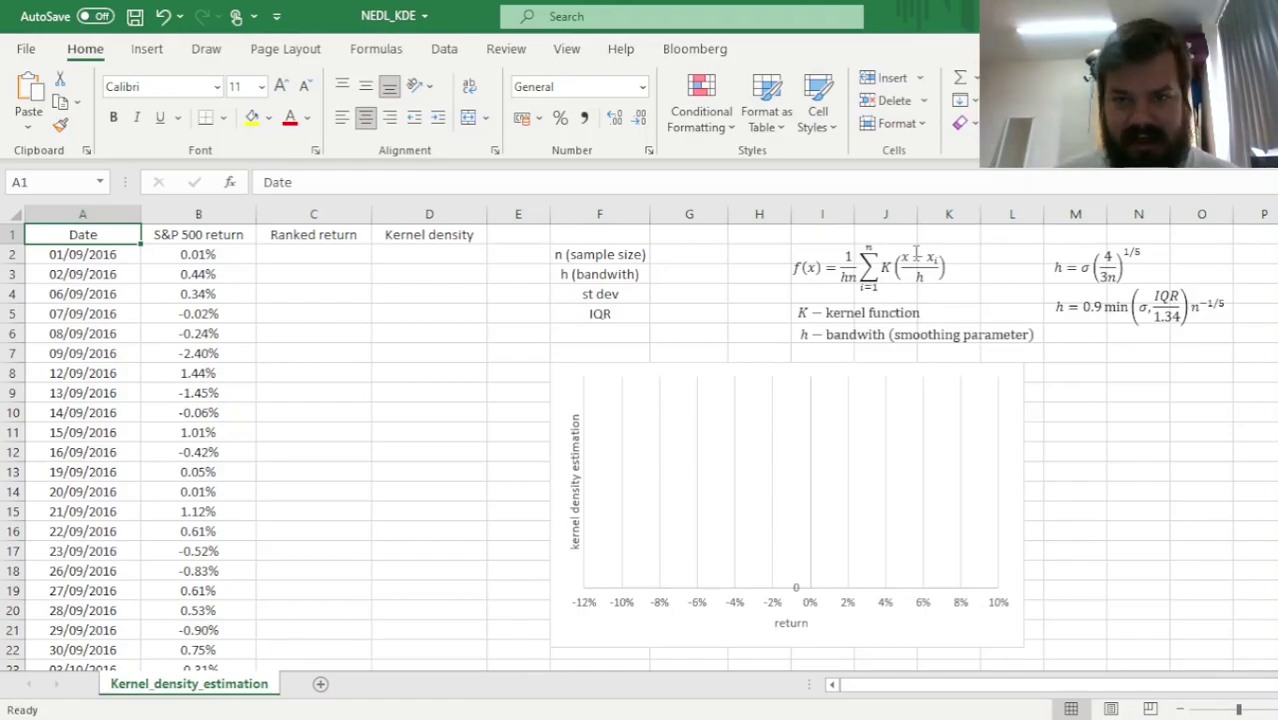
click(220, 253)
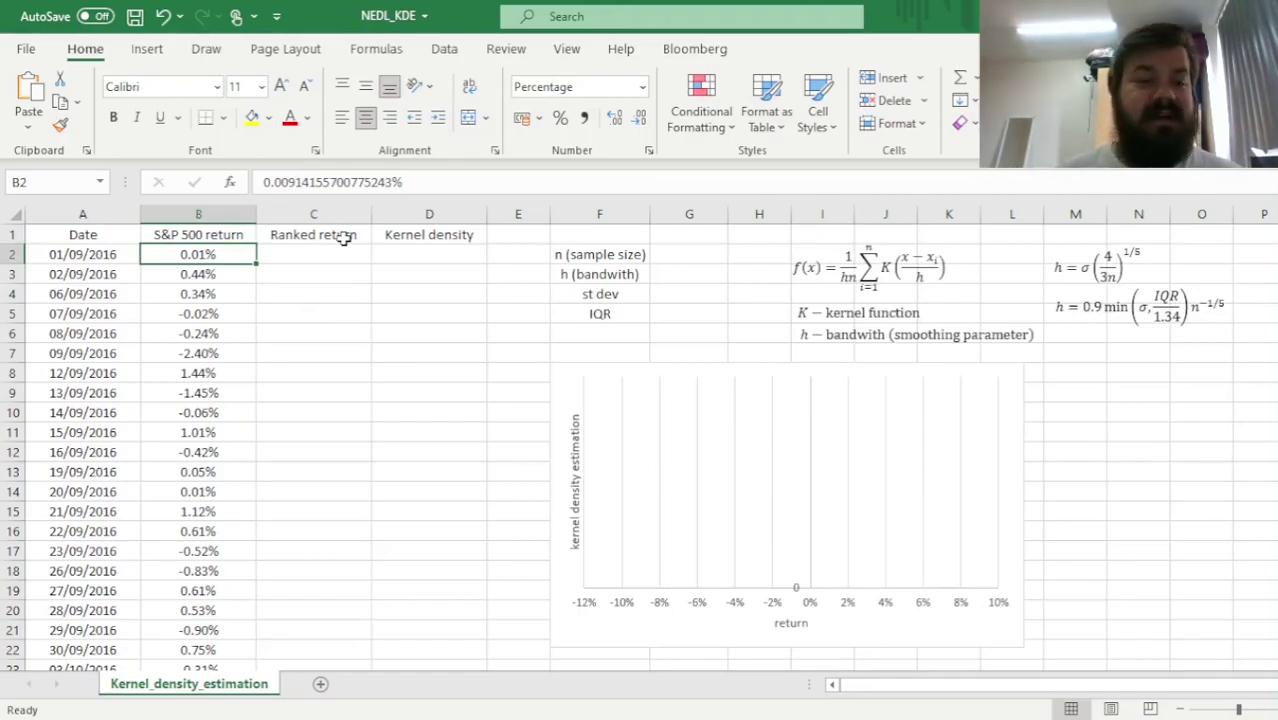
key(ctrl+shift+Down)
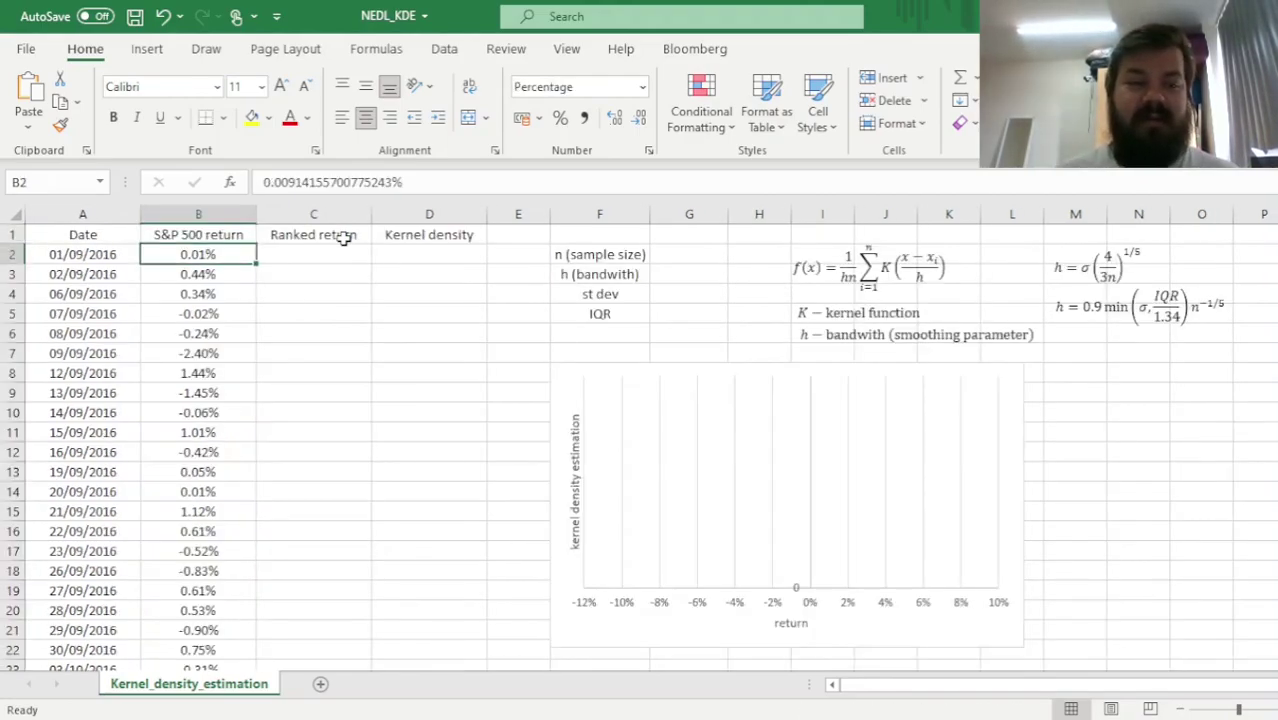
key(ctrl+shift+Up)
key(ctrl+Down)
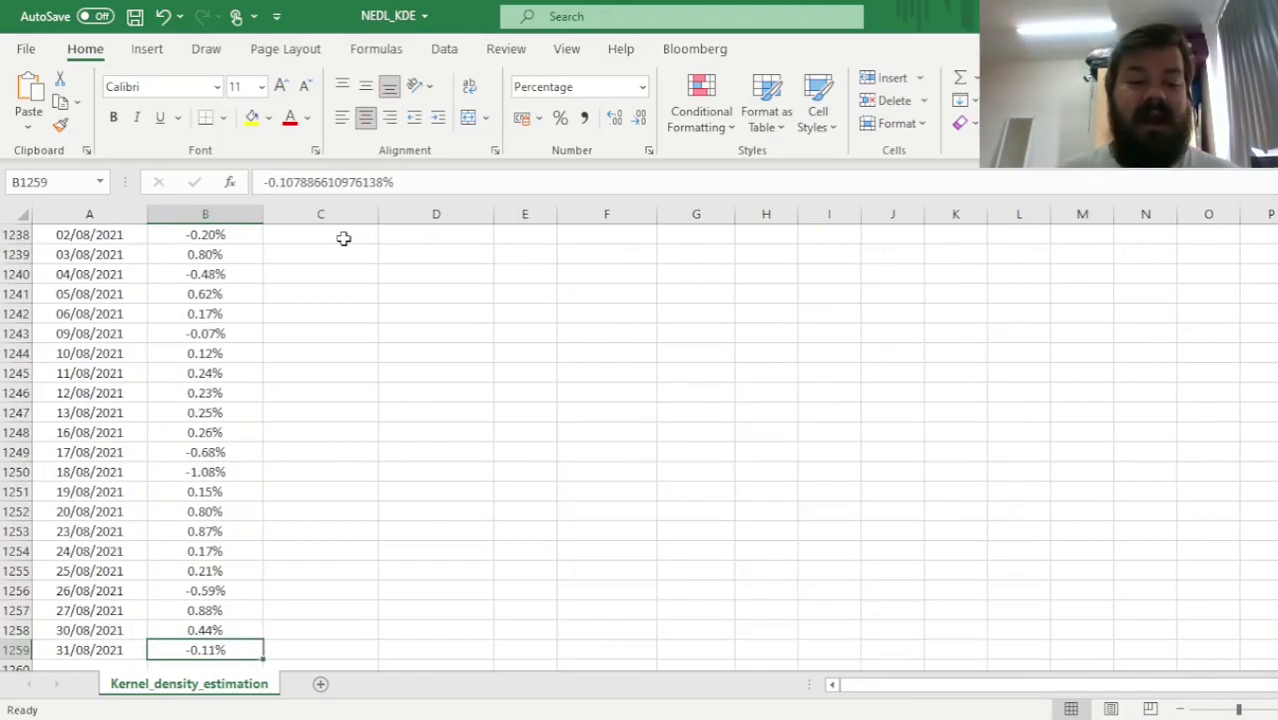
key(ctrl+Up)
key(Down)
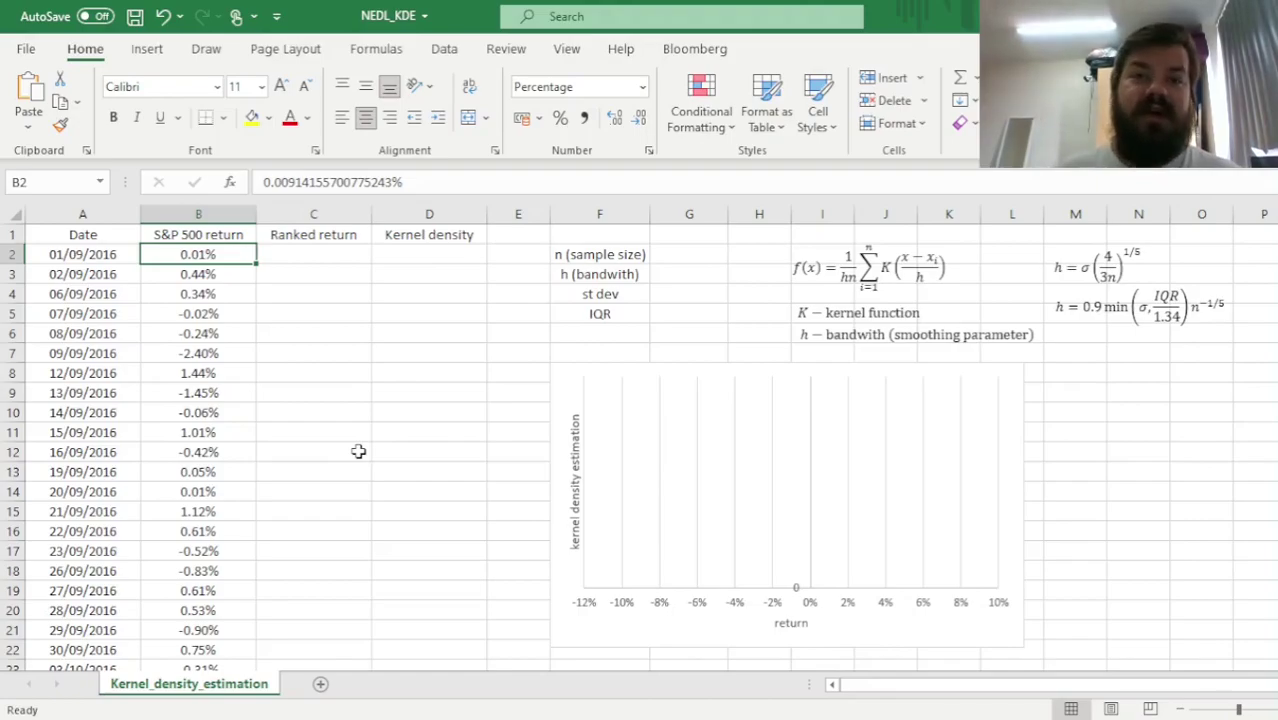
- Enter a placeholder of 1% in C1259, the Ranked return cell beside the last S&P 500 return
key(ctrl+Down)
key(Right)
text(1)
key(Return)
- Fill C2:C1259 with the array formula =SORT(B2:B1259,1,1,0) to rank the returns in ascending order
key(ctrl+Up)
key(Down)
key(ctrl+shift+Down)
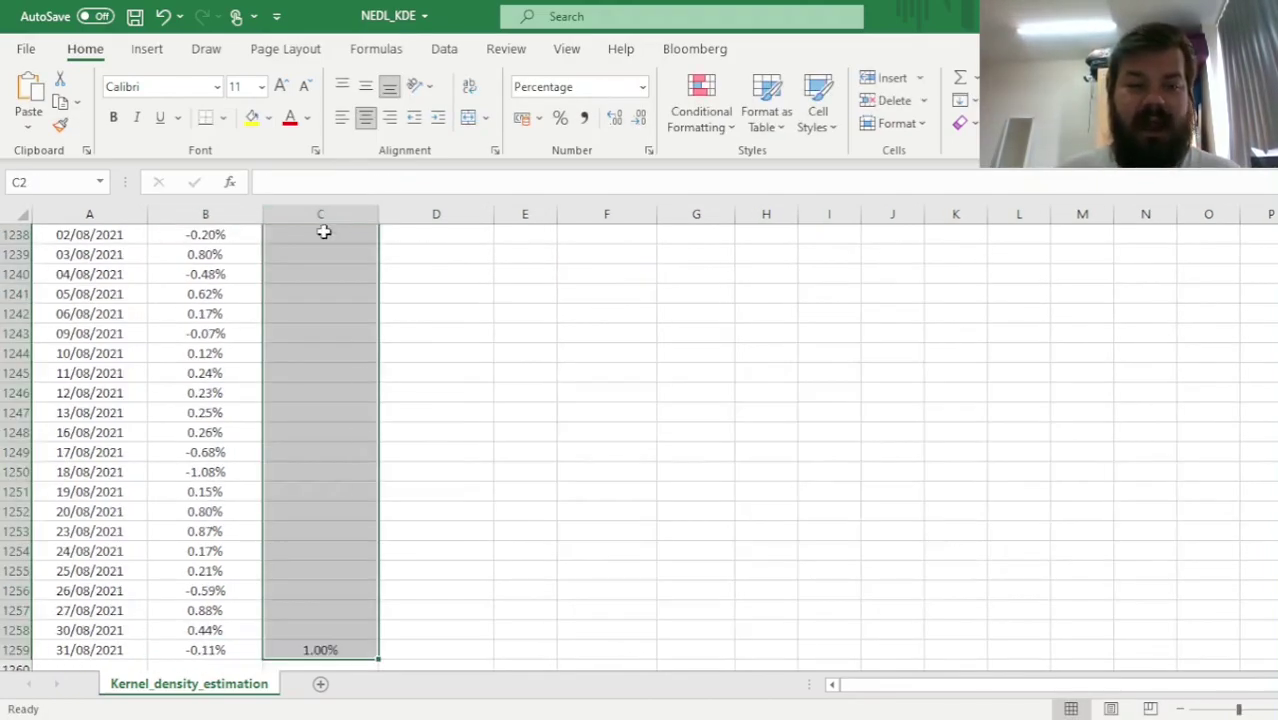
click(315, 181)
text(=SORT()
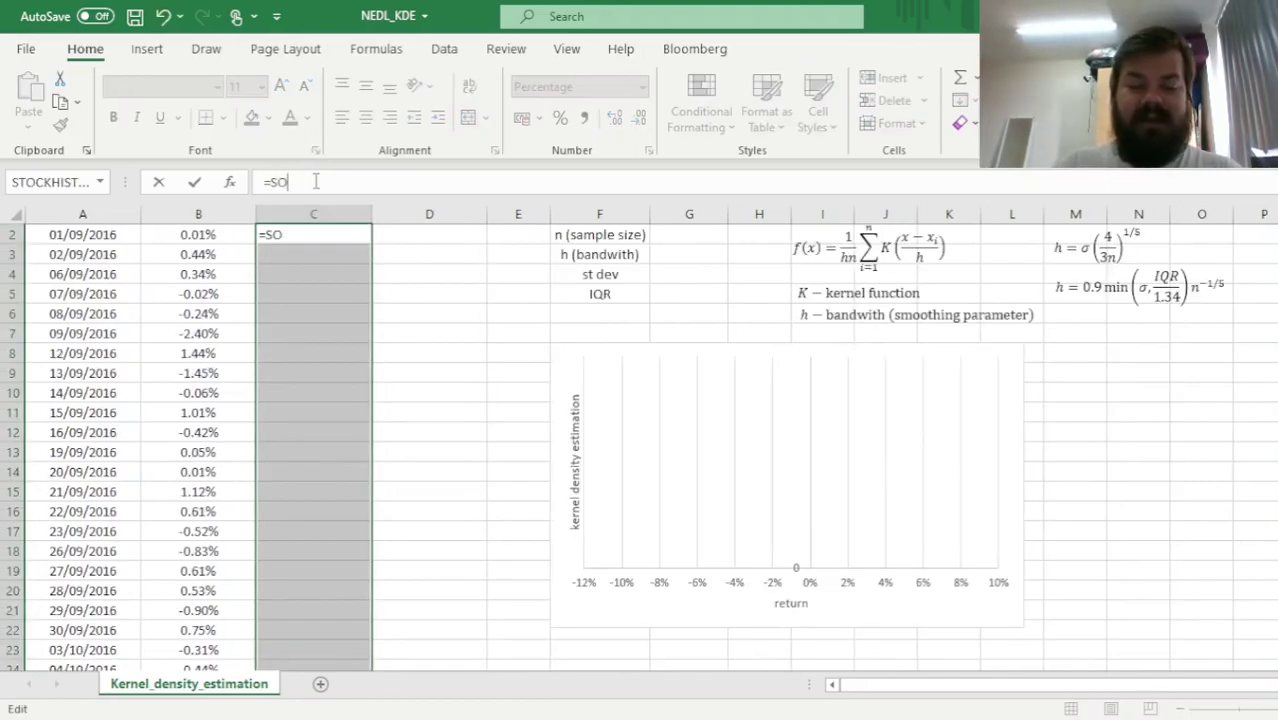
click(168, 370)
key(ctrl+Up)
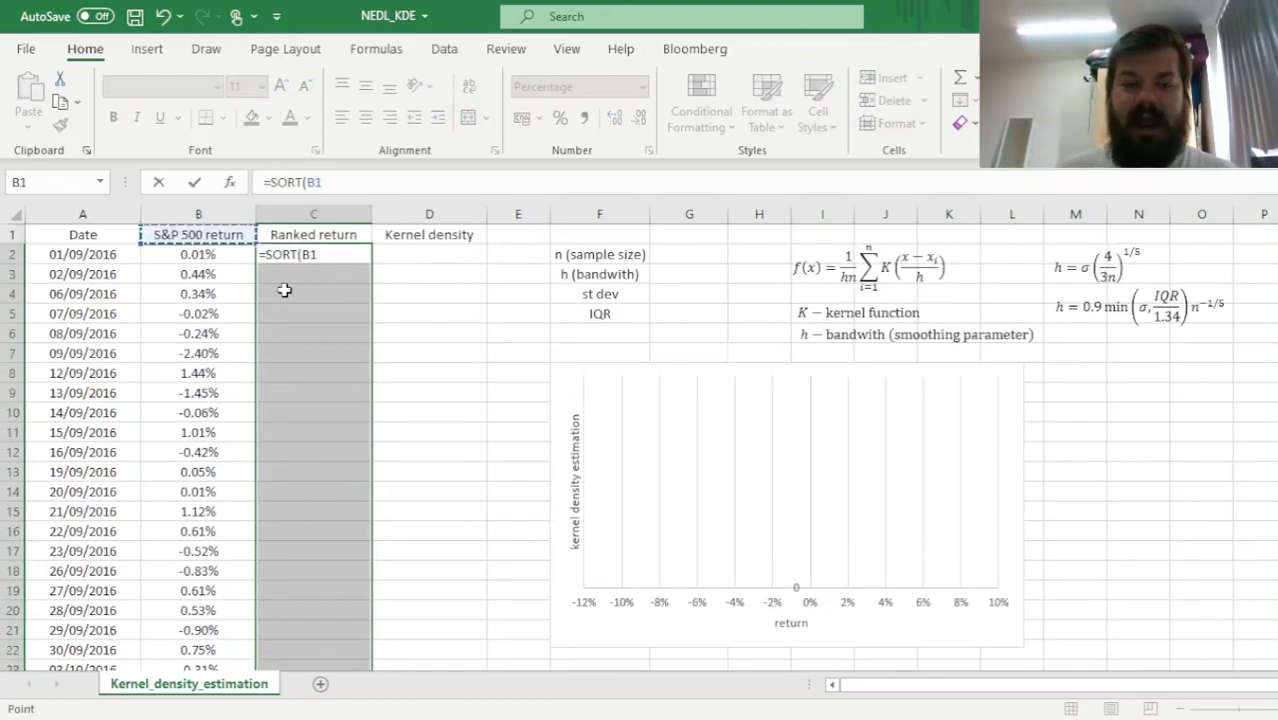
key(Down)
key(ctrl+shift+Down)
text(,)
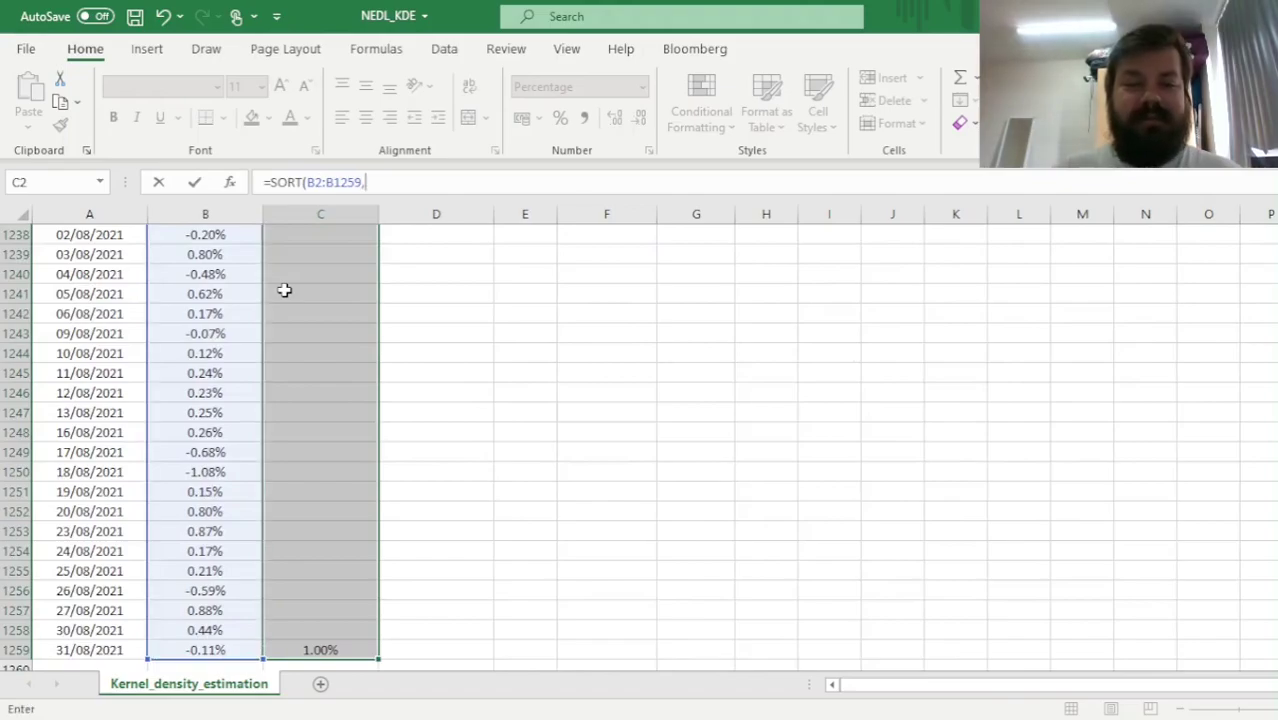
text(1)
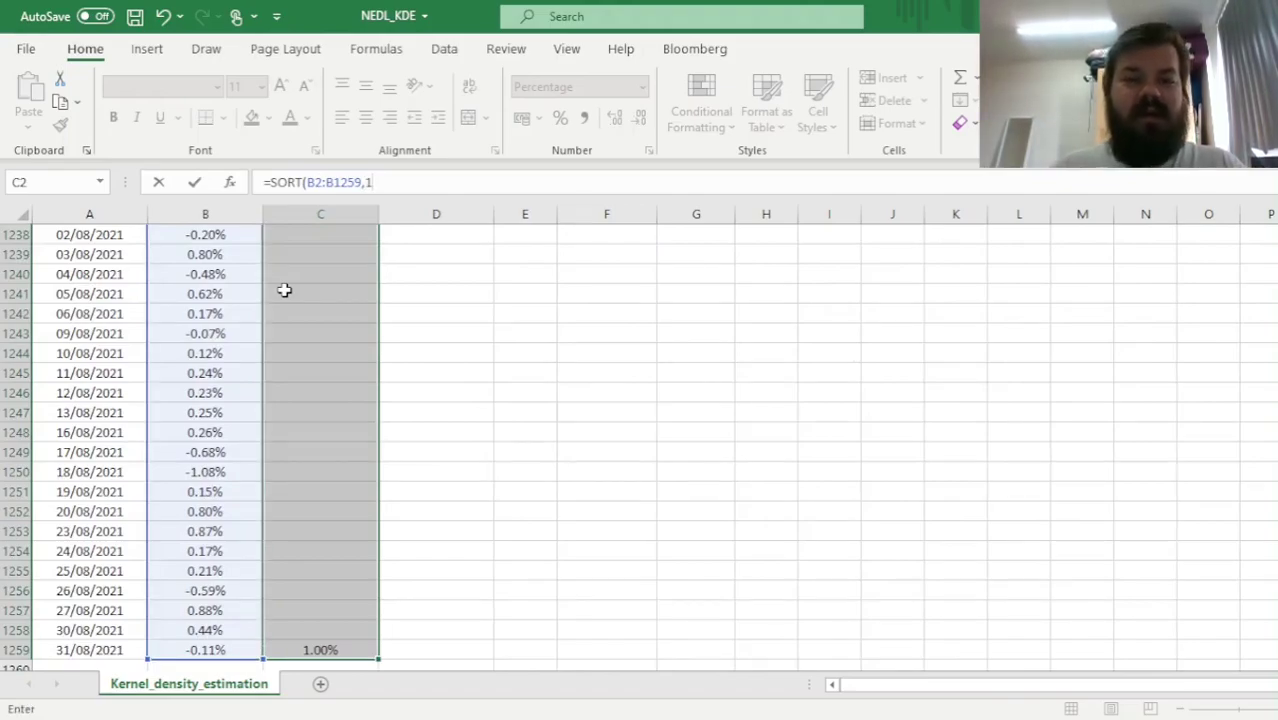
text(,)
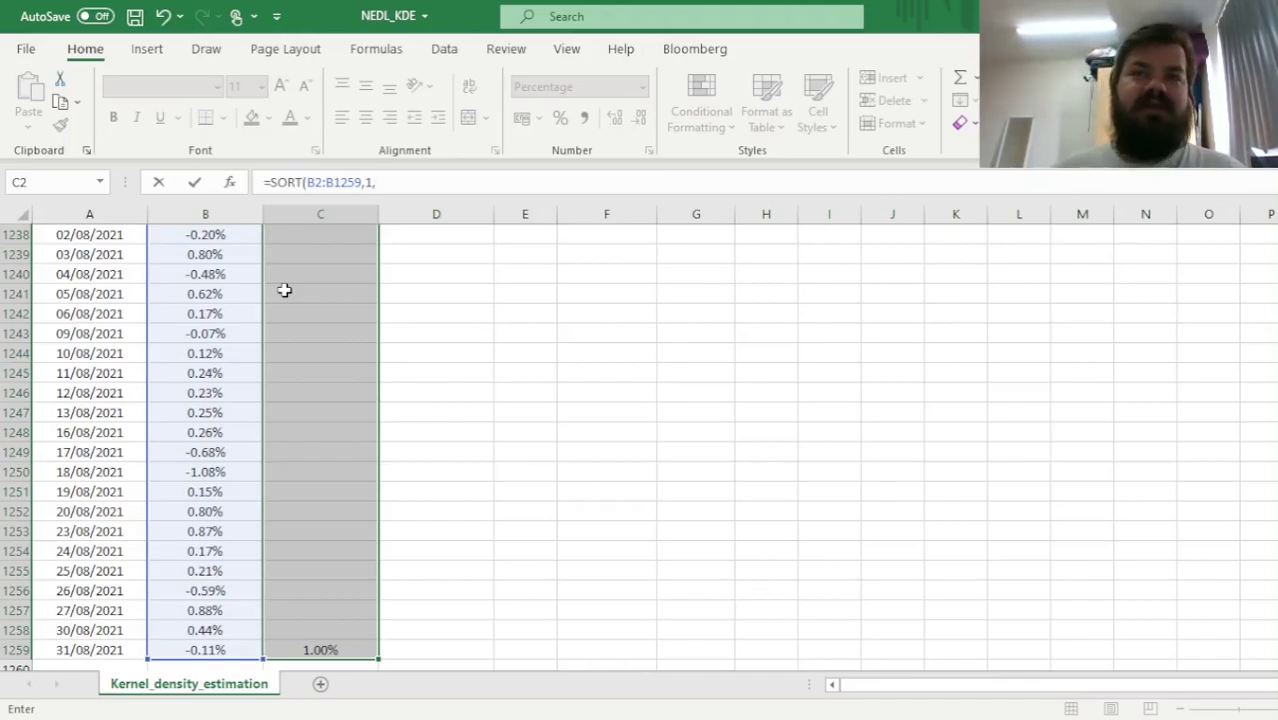
text(1,)
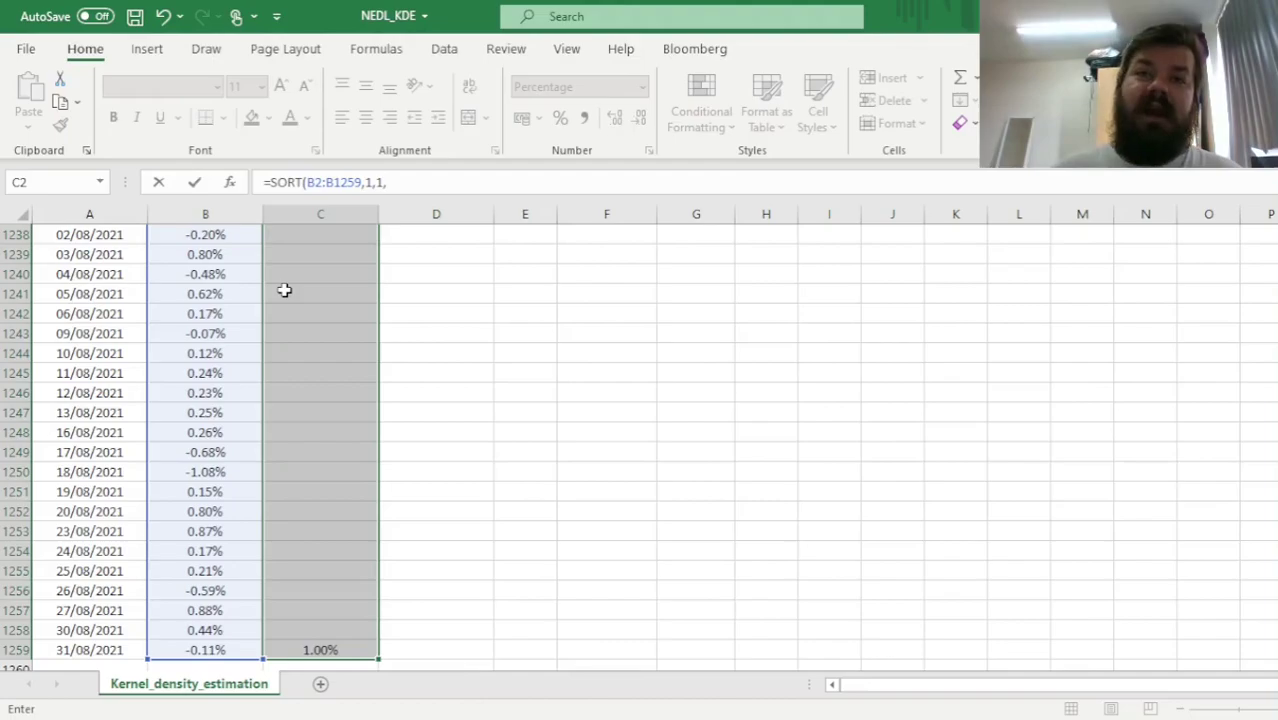
text(0))
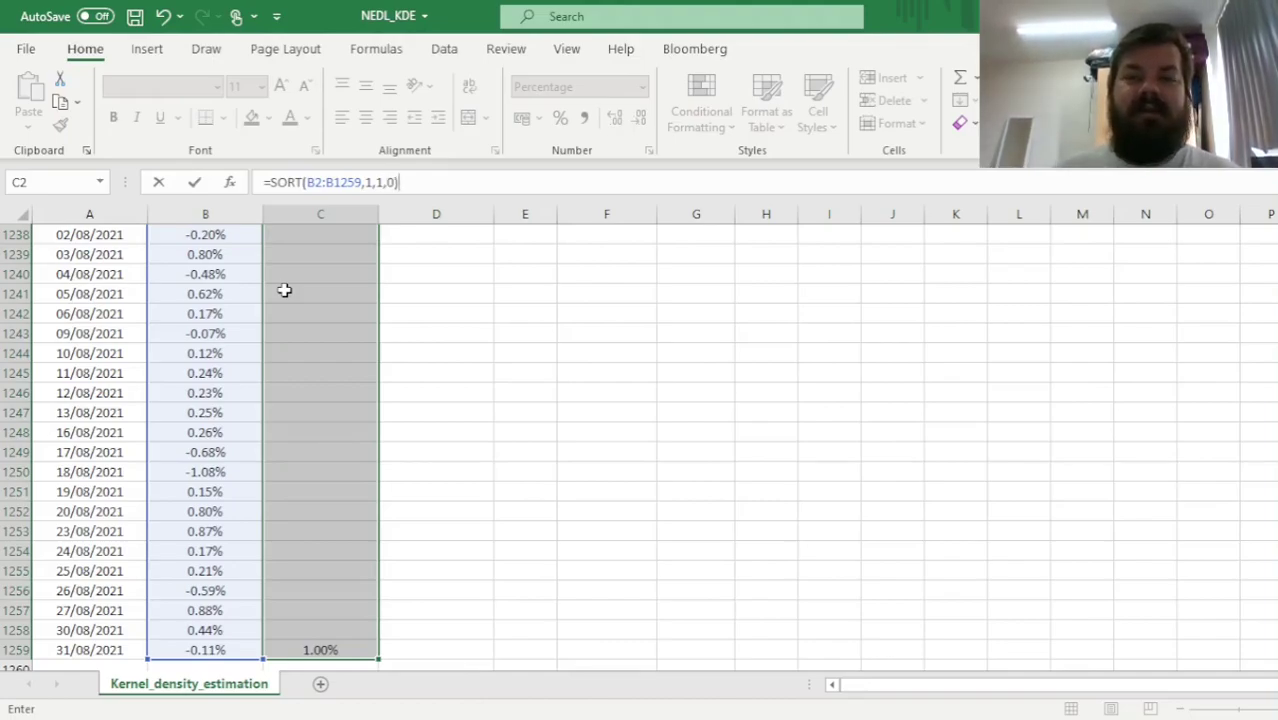
key(Return)
- Check the sorted values in the Ranked return column from the first row to the last
key(ctrl+Up)
key(Down)
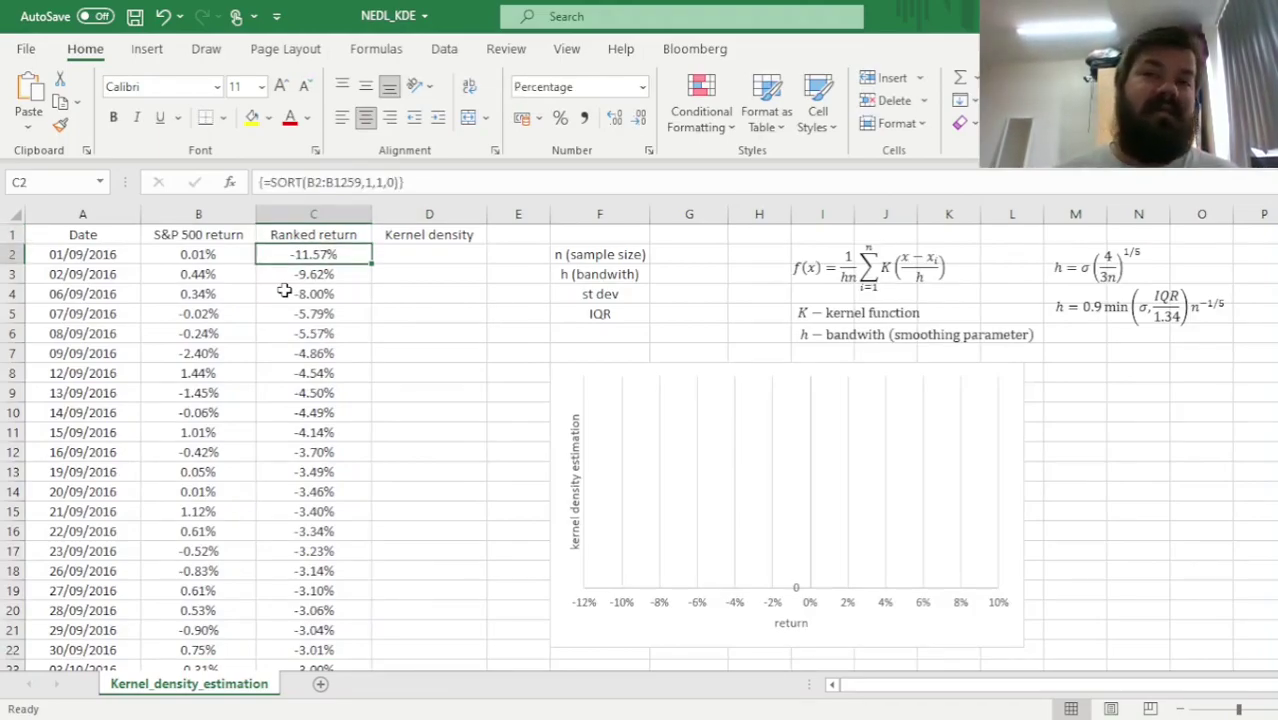
key(ctrl+Down)
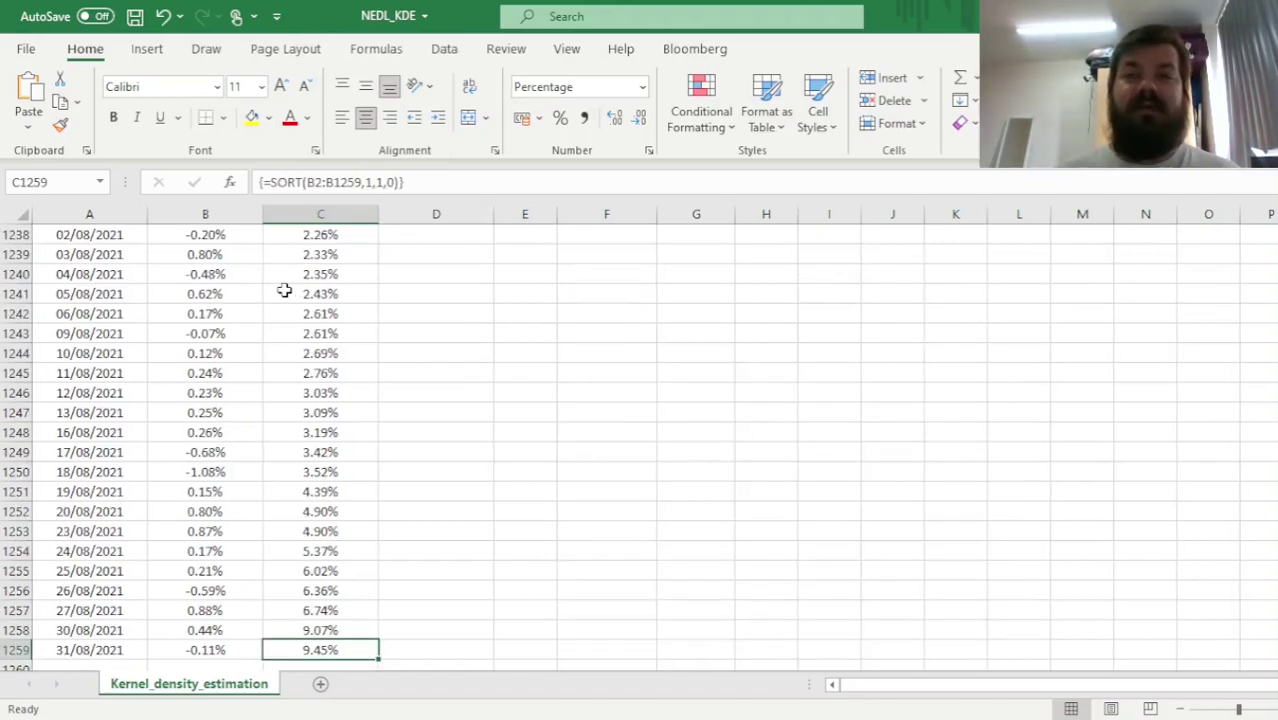
key(ctrl+Up)
key(Down)
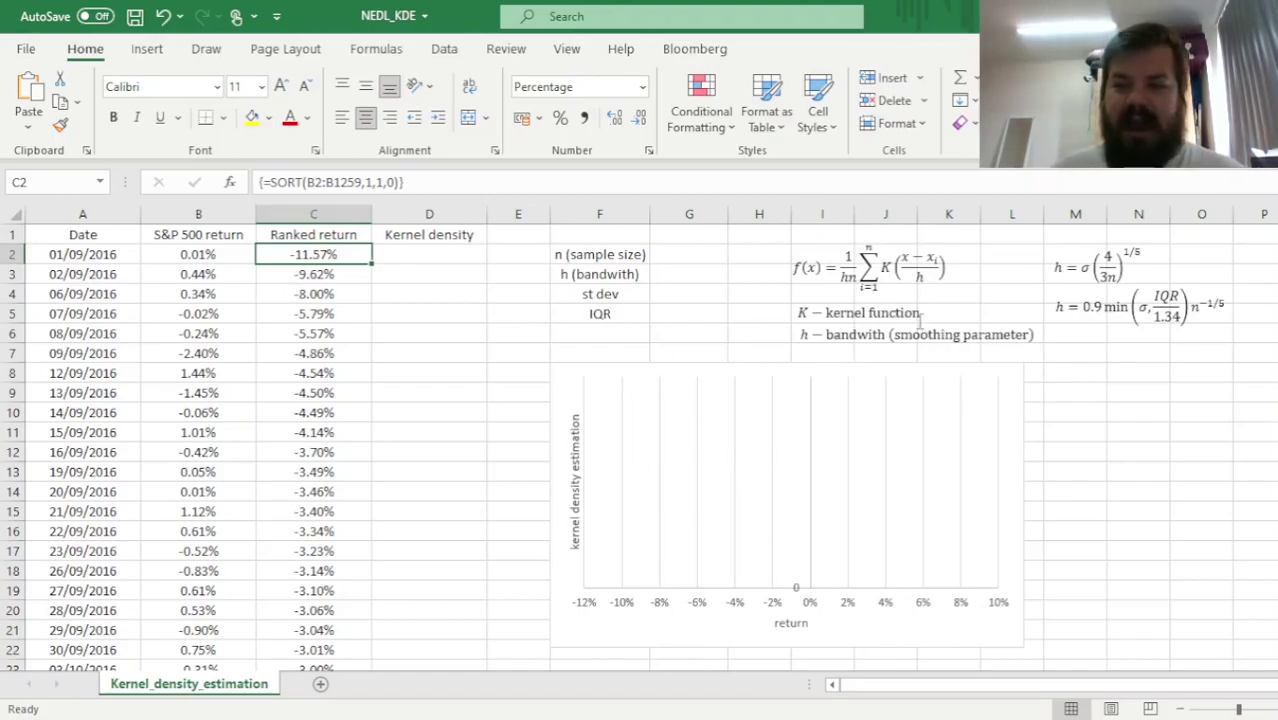
- Examine the terms of the kernel density formula: f(x), kernel function K, its argument (x − xi)/h and the 1/(hn) factor
click(902, 285)
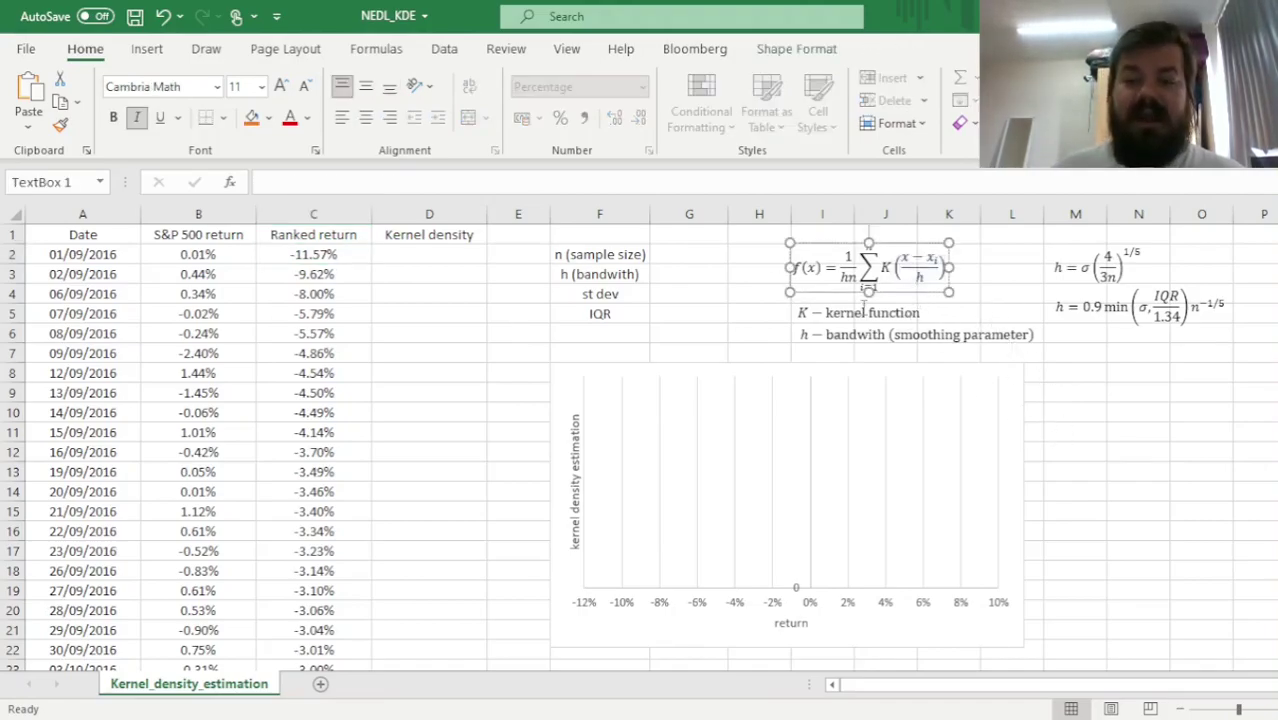
click(806, 272)
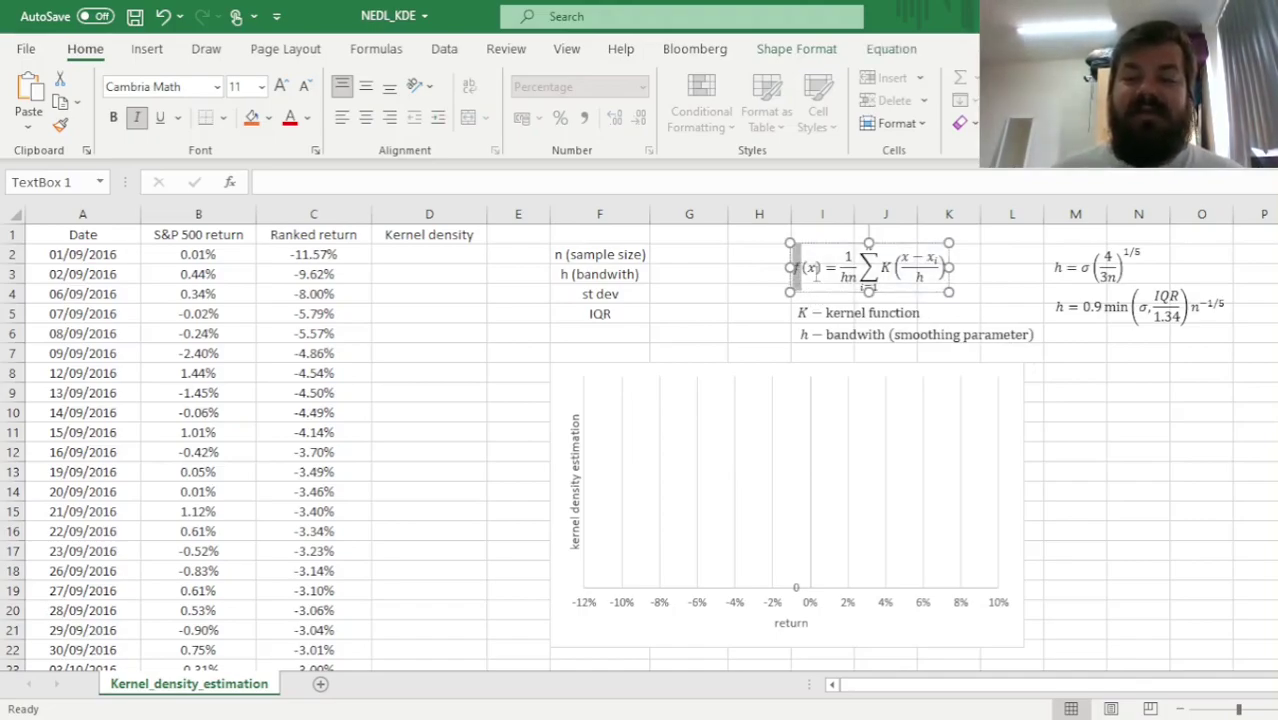
click(822, 270)
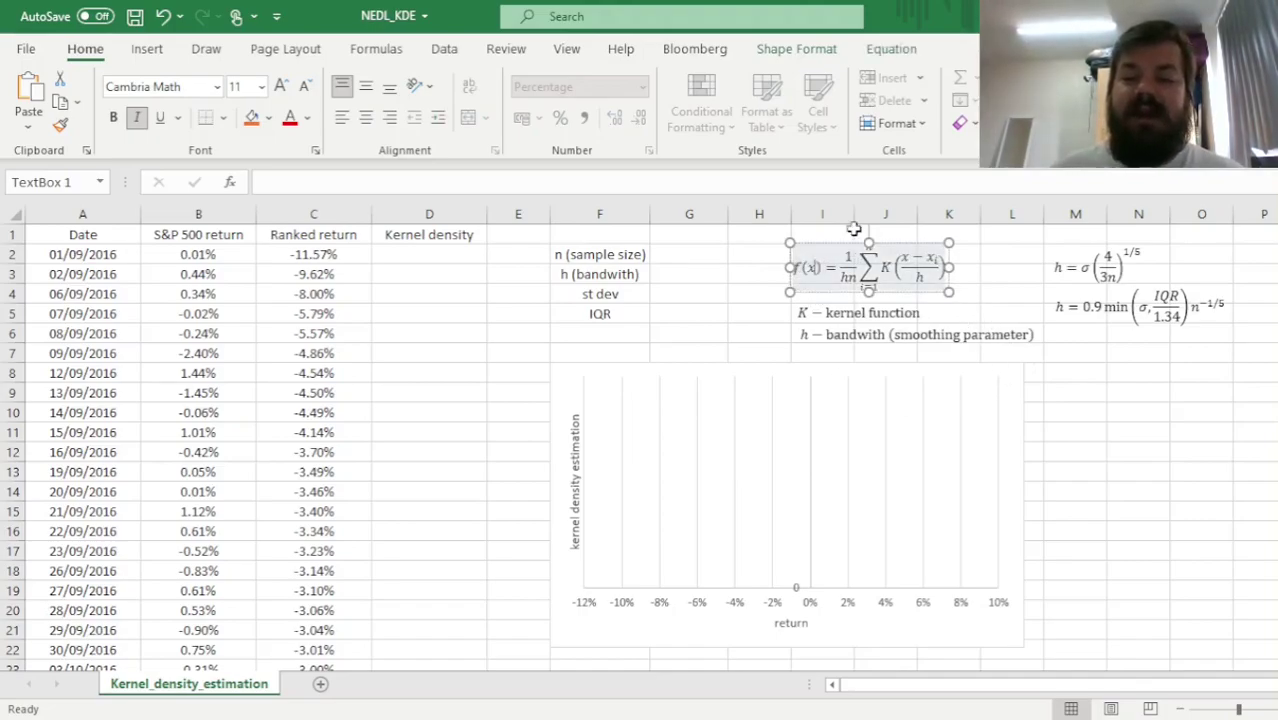
double_click(885, 268)
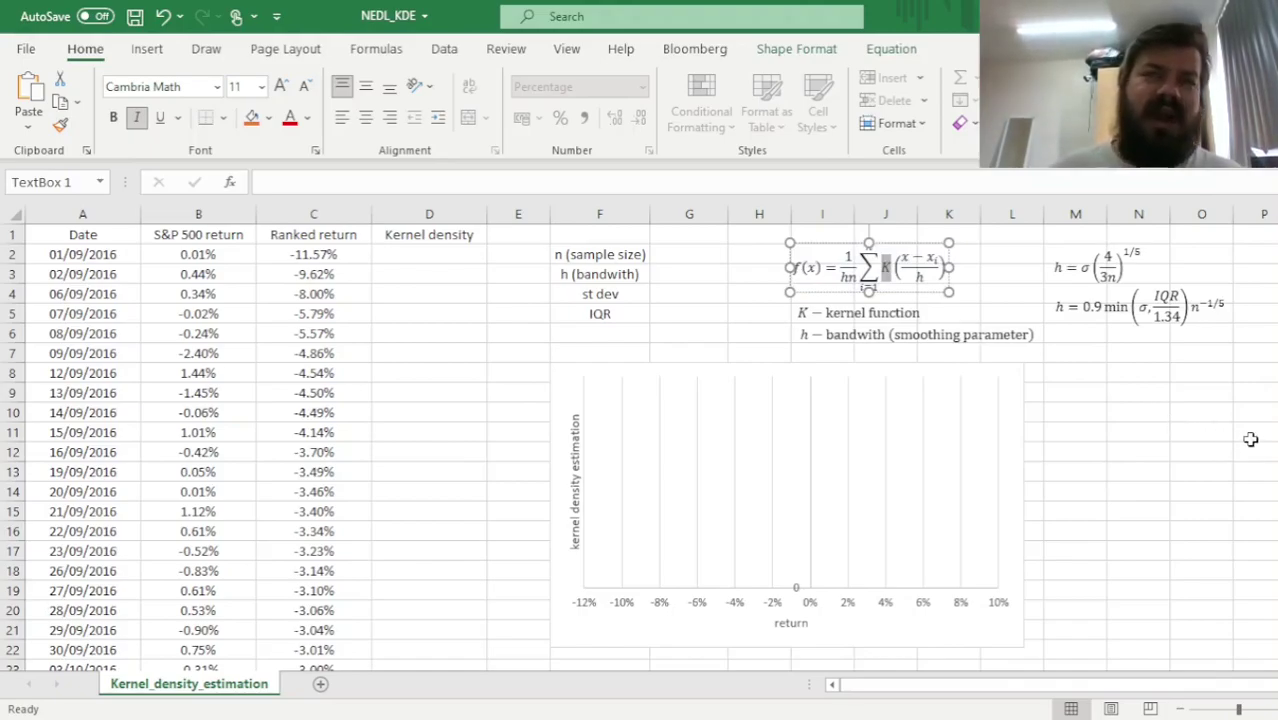
click(910, 279)
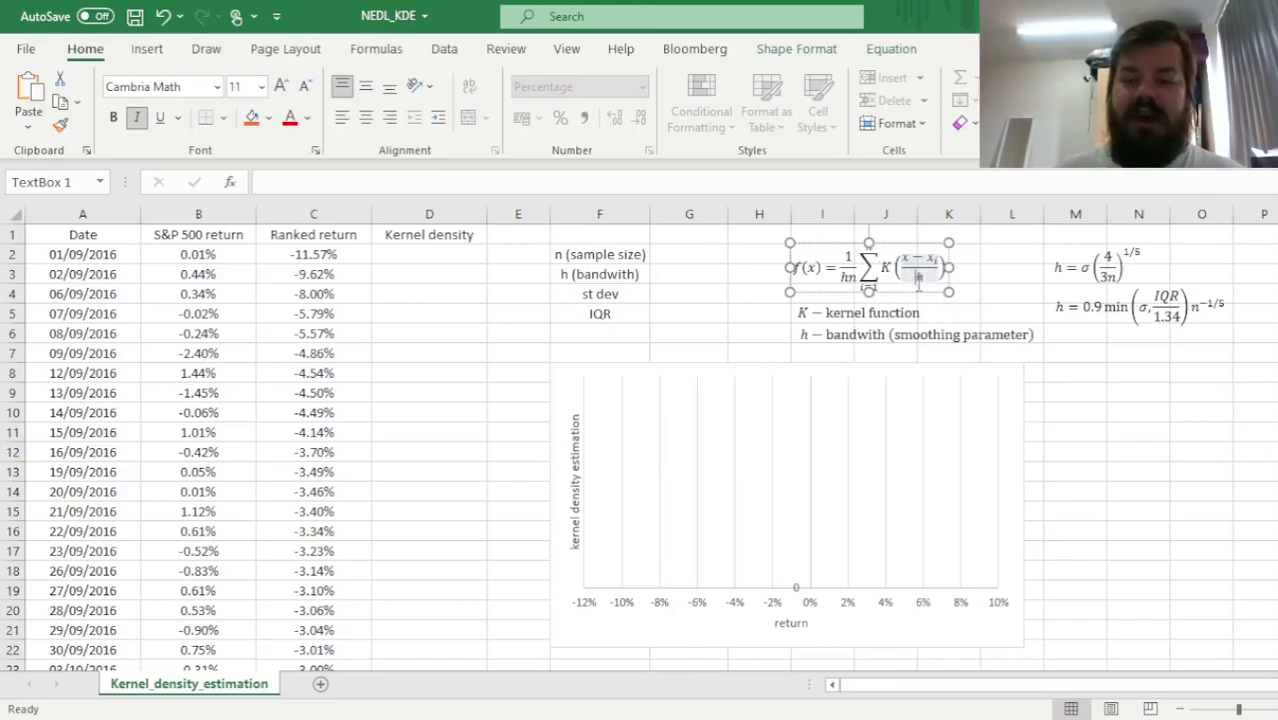
double_click(919, 283)
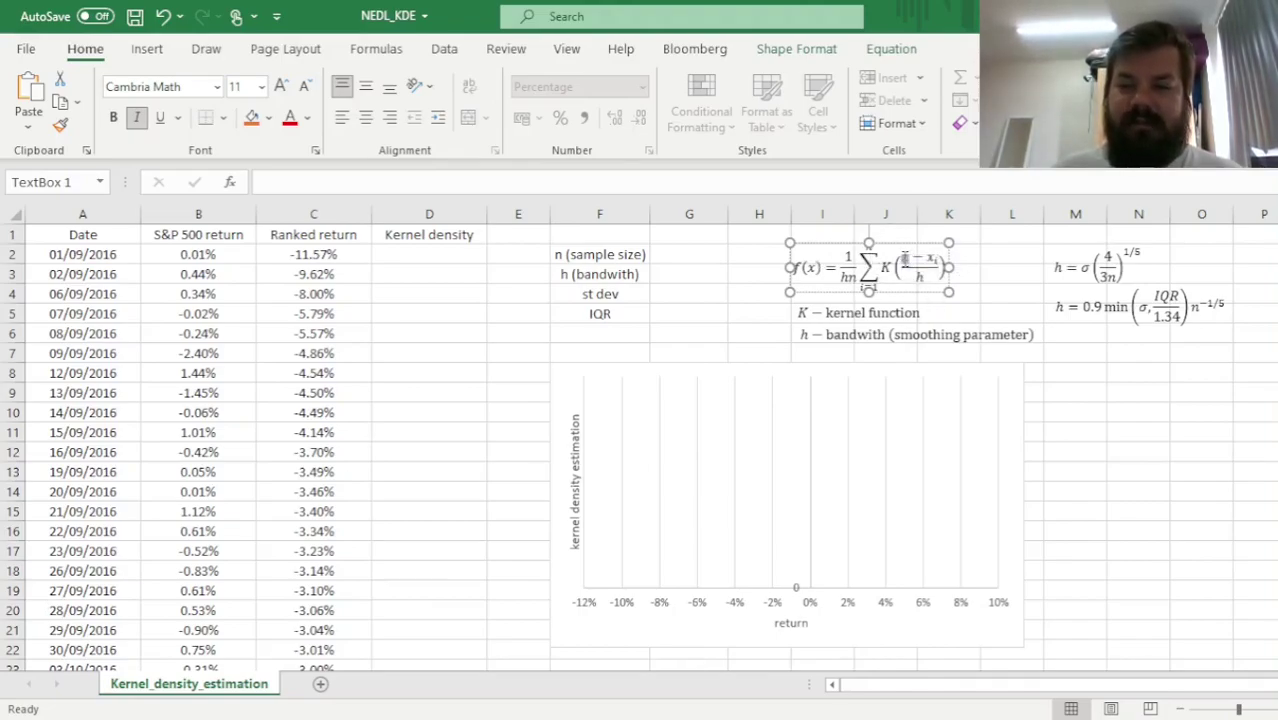
drag(840, 270, 937, 287)
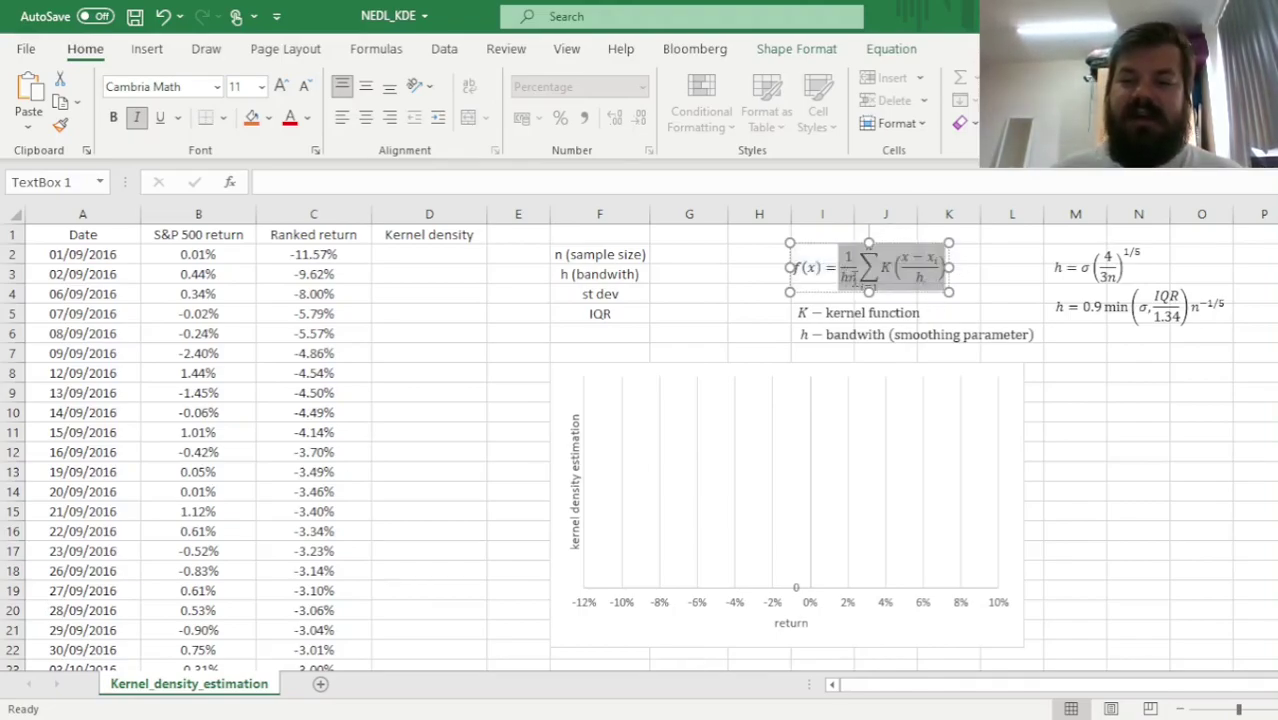
click(847, 278)
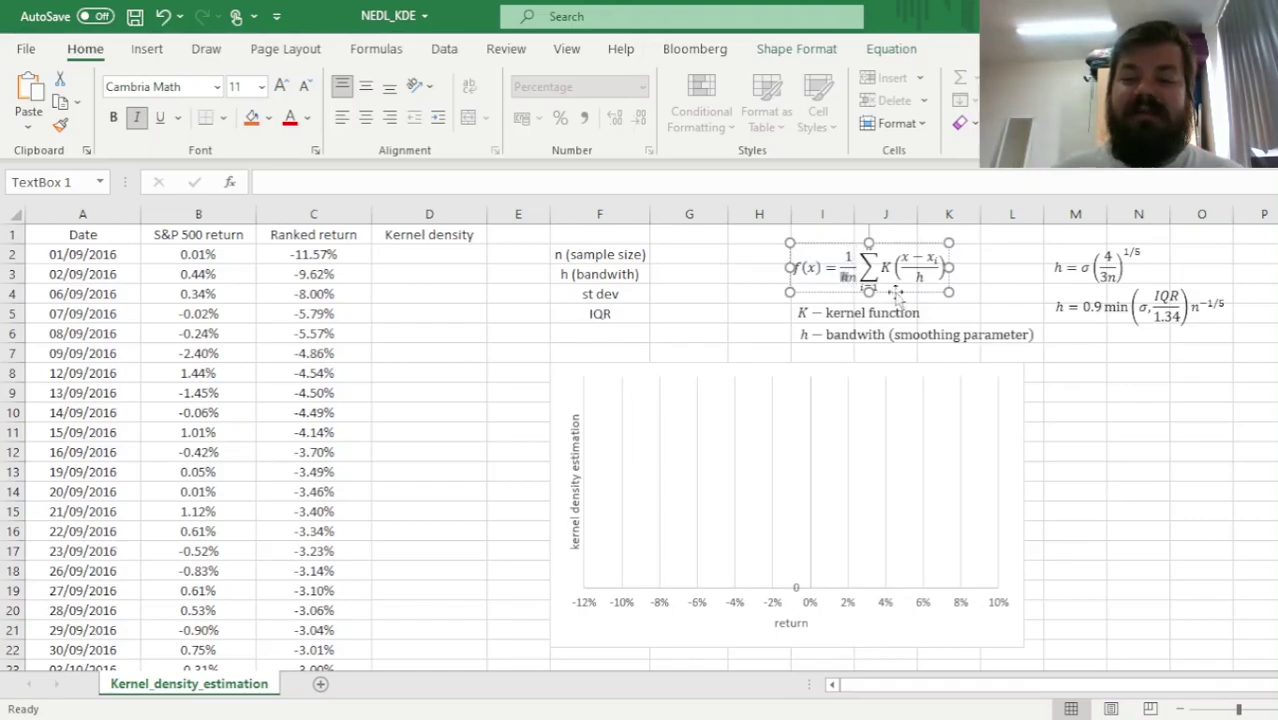
click(1010, 330)
click(1008, 282)
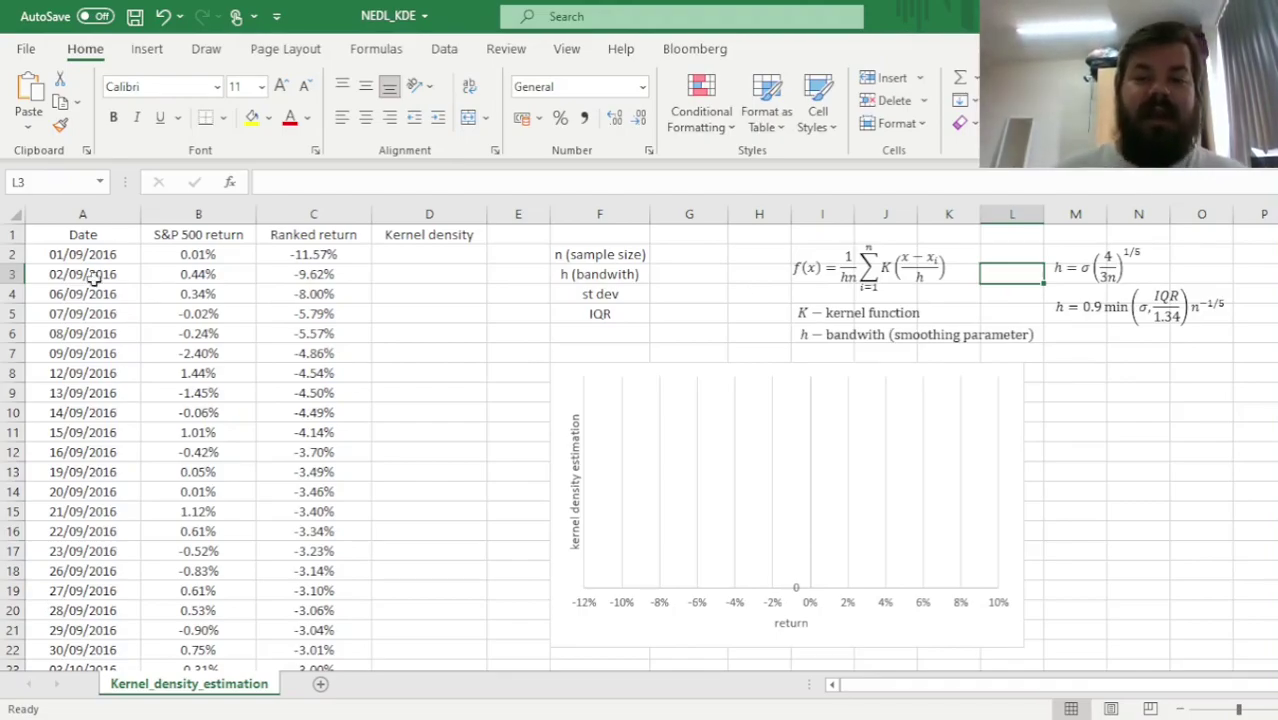
- Calculate the sample size n in G2 with =COUNT(B2:B1259)
click(680, 258)
text(=COUNT()
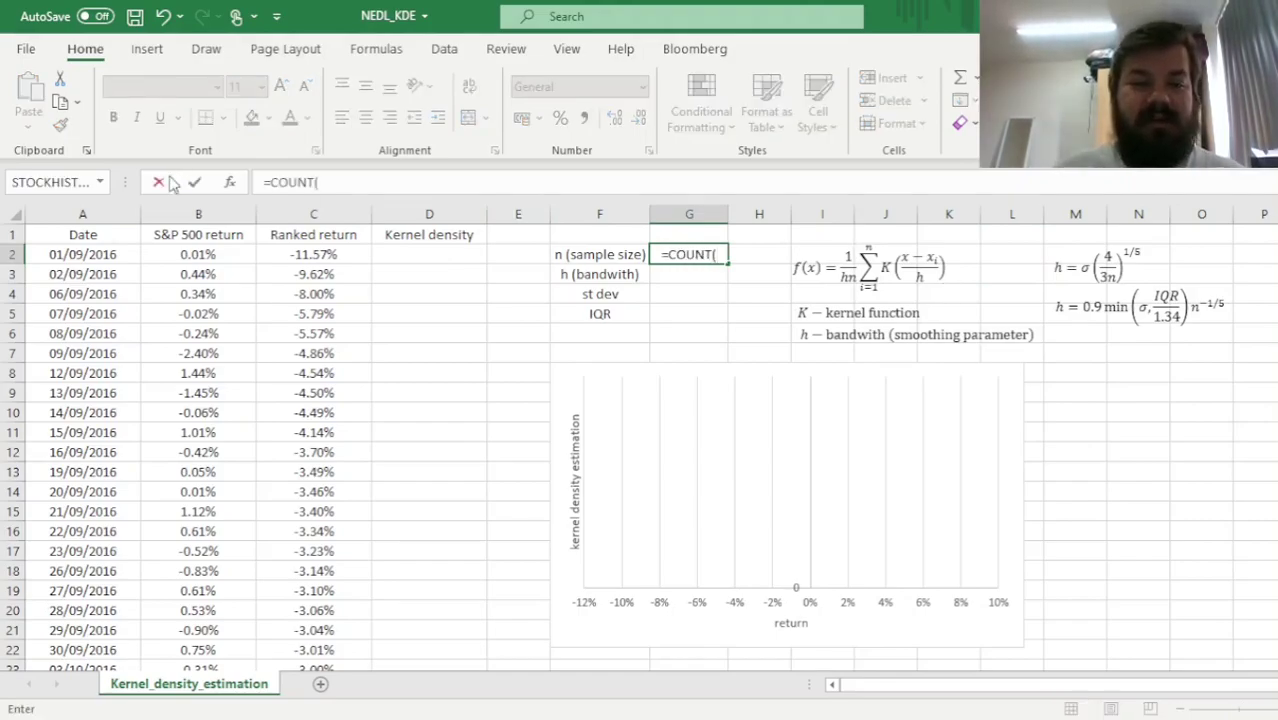
click(198, 254)
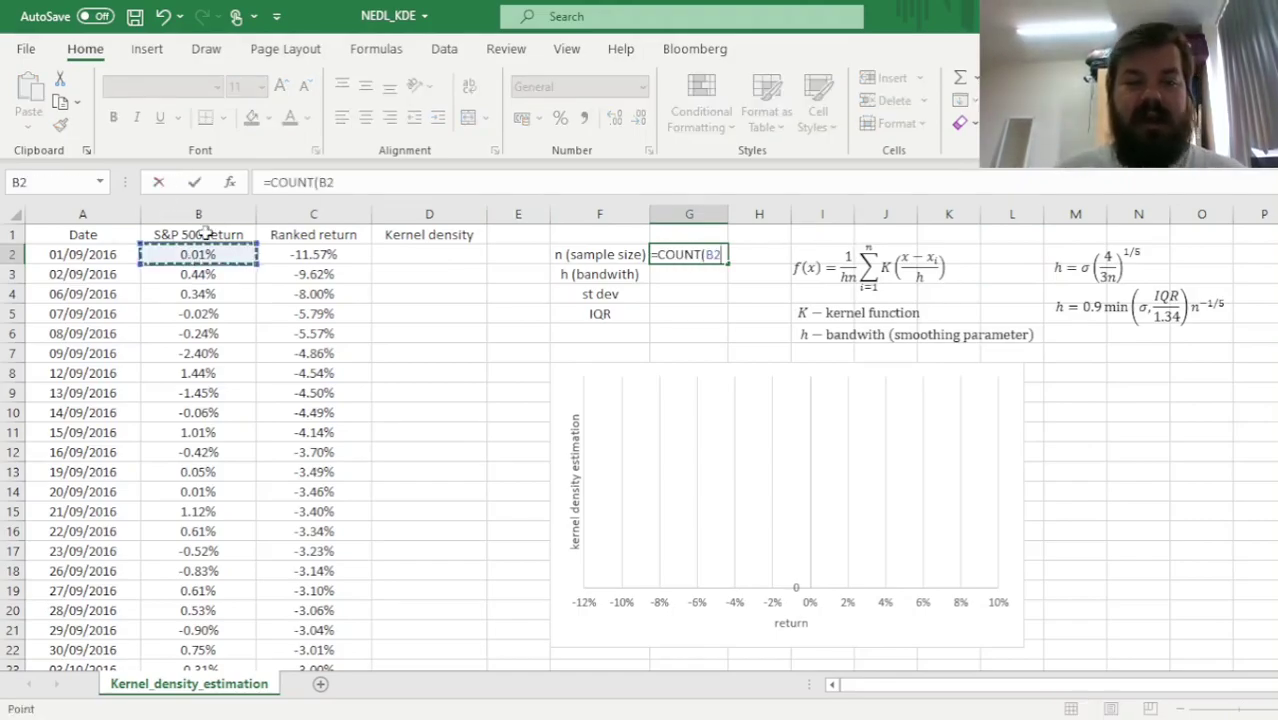
key(ctrl+shift+Down)
key(ctrl+Return)
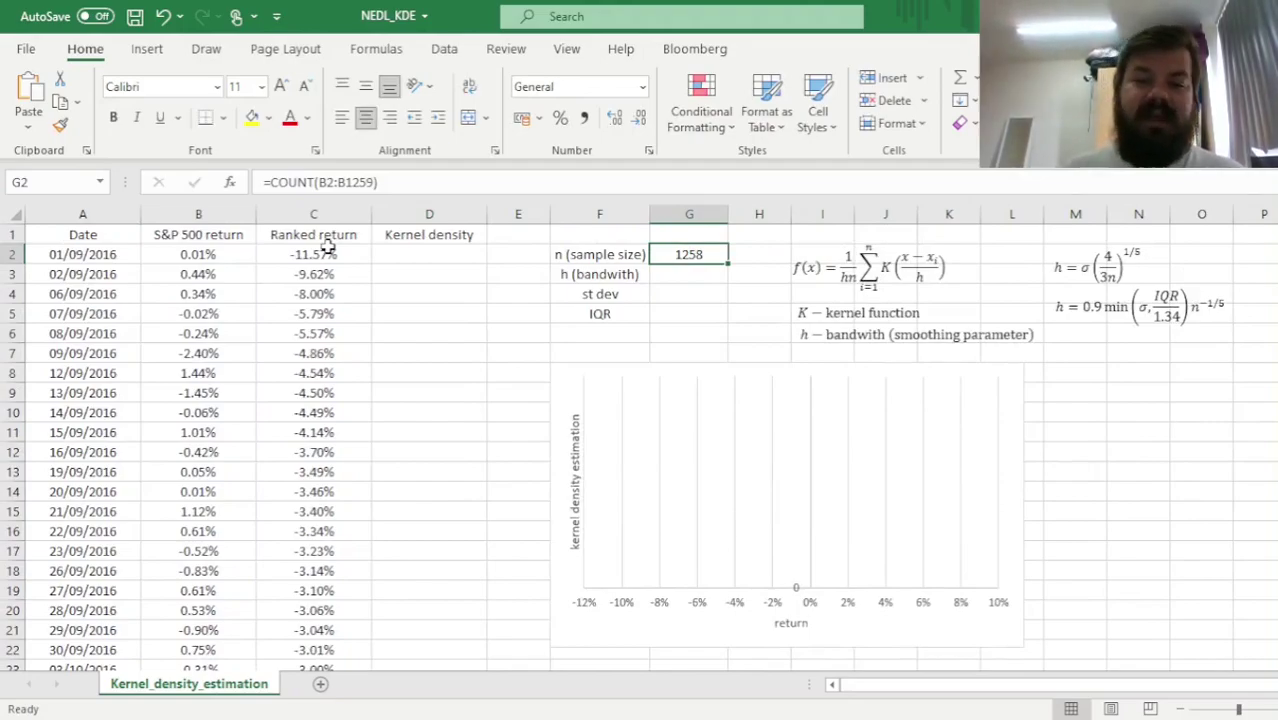
- Set the bandwidth h in G3 to 1%
key(Down)
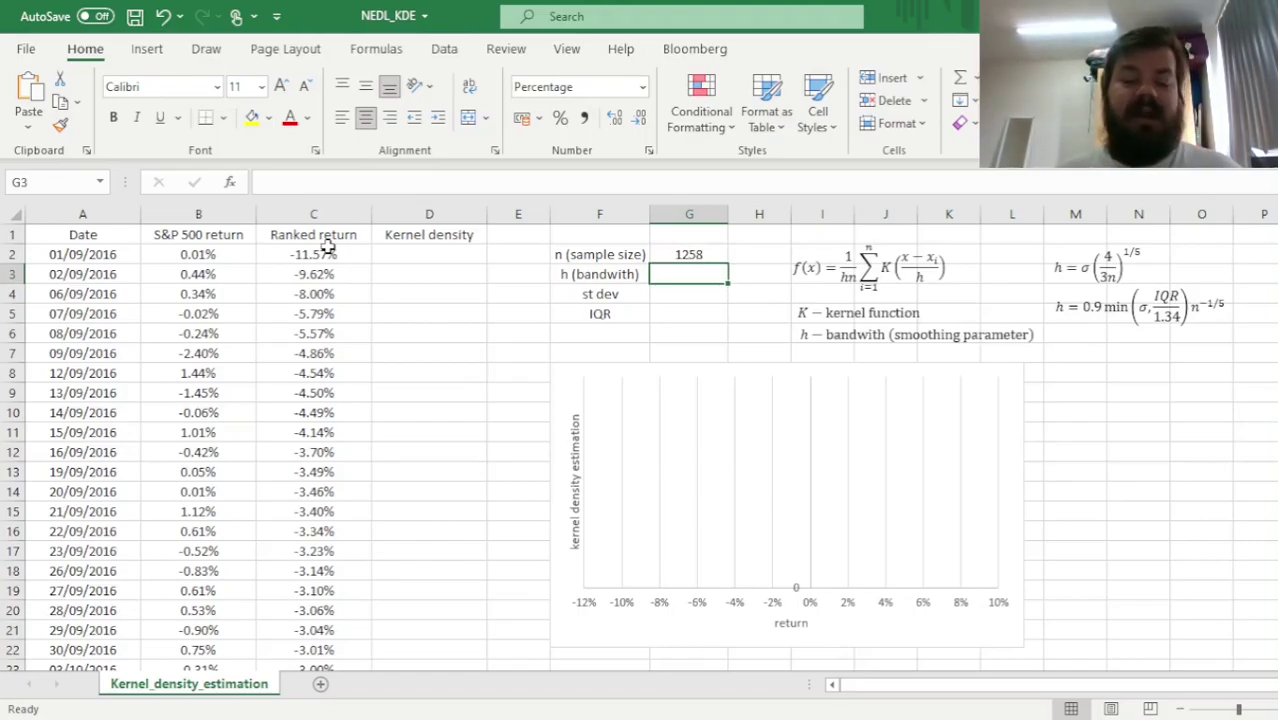
text(1)
key(ctrl+Return)
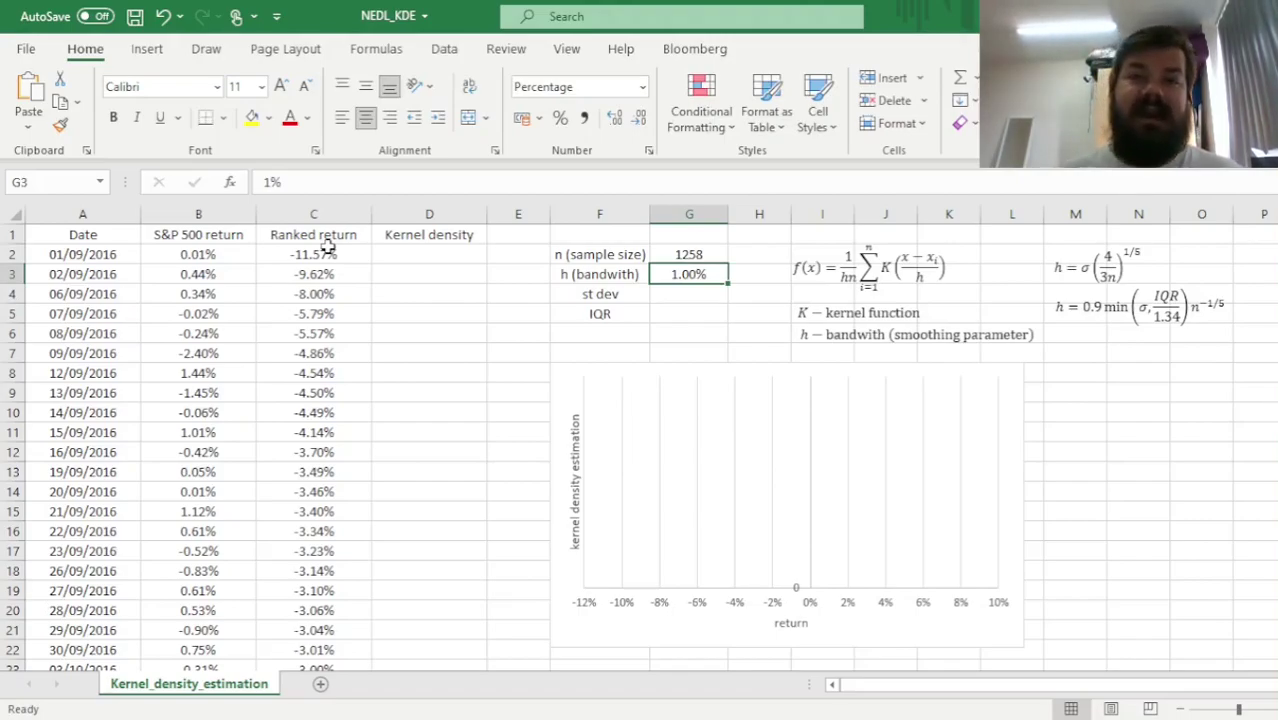
- Begin the kernel density formula in D2 with =1/(G$3*, using the row-locked bandwidth cell as the first factor
key(Left)
key(Left)
key(Left)
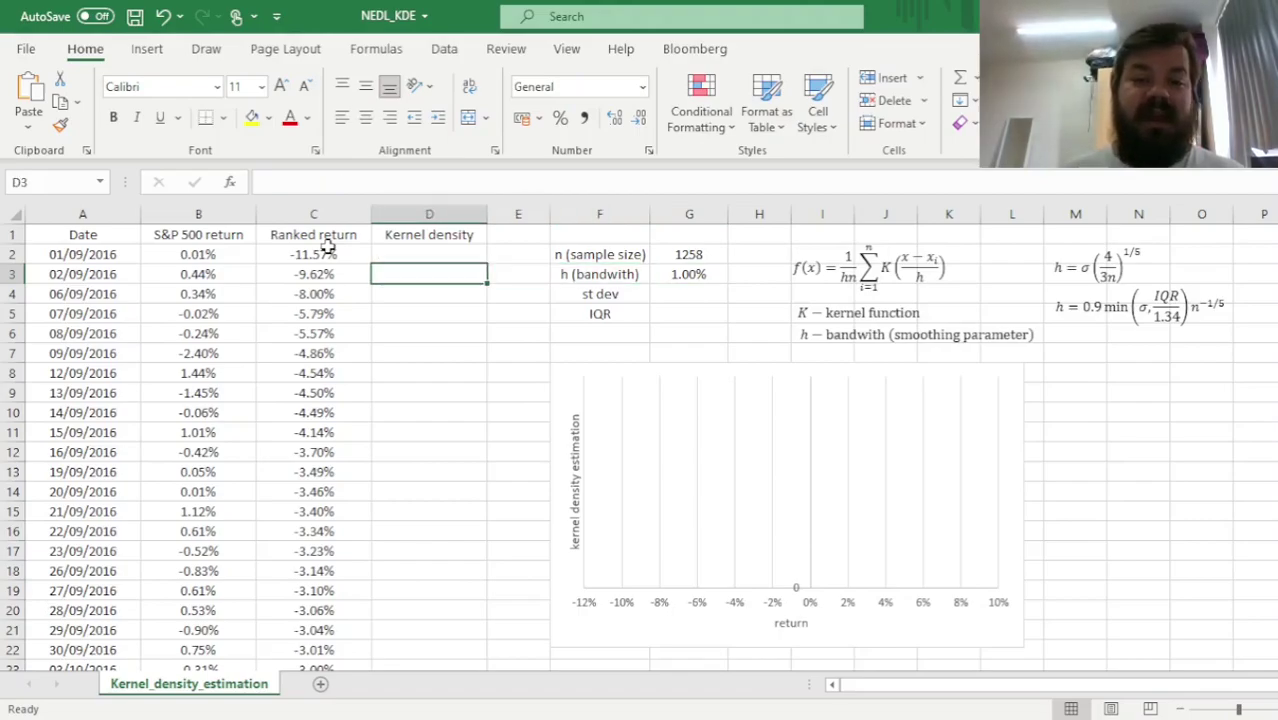
key(Up)
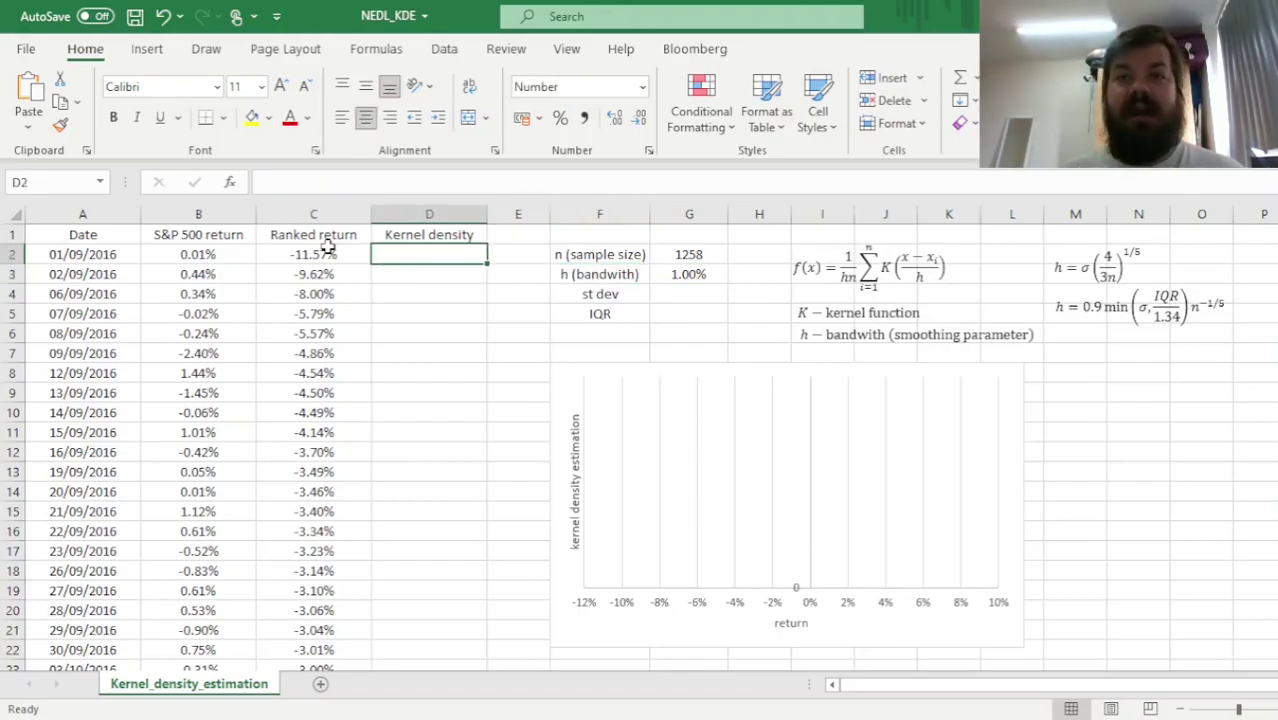
click(290, 250)
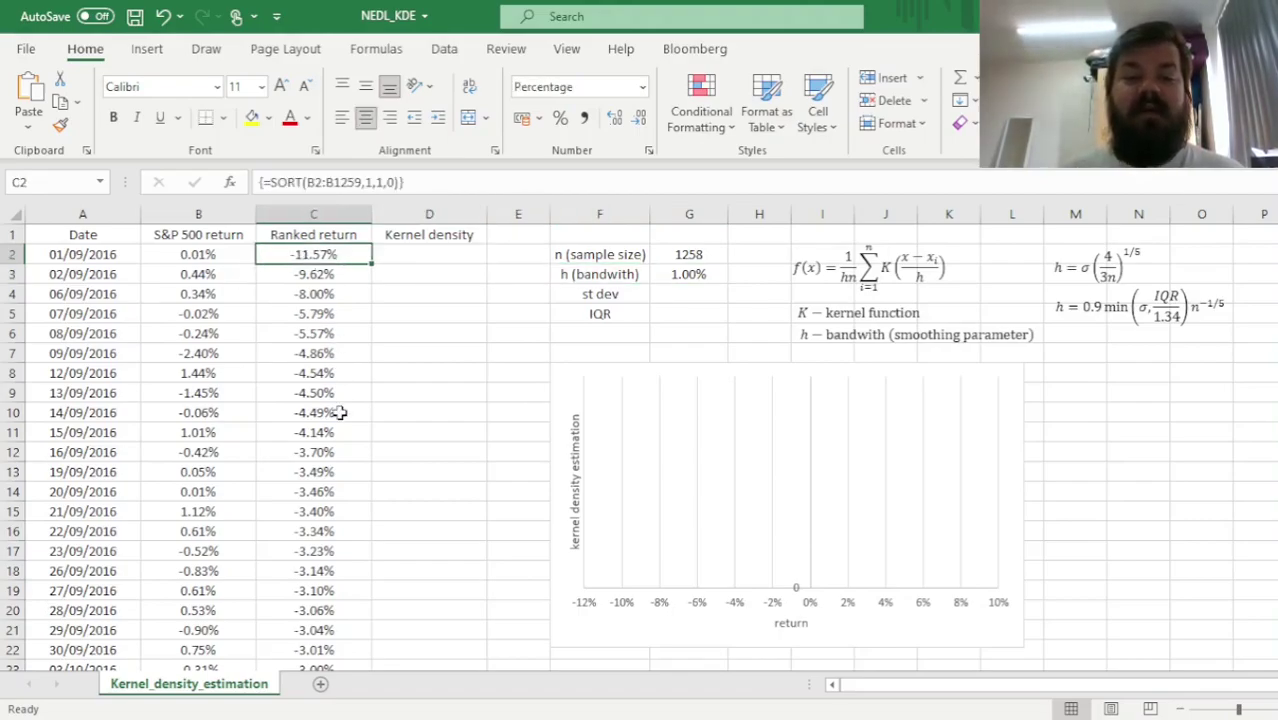
click(424, 252)
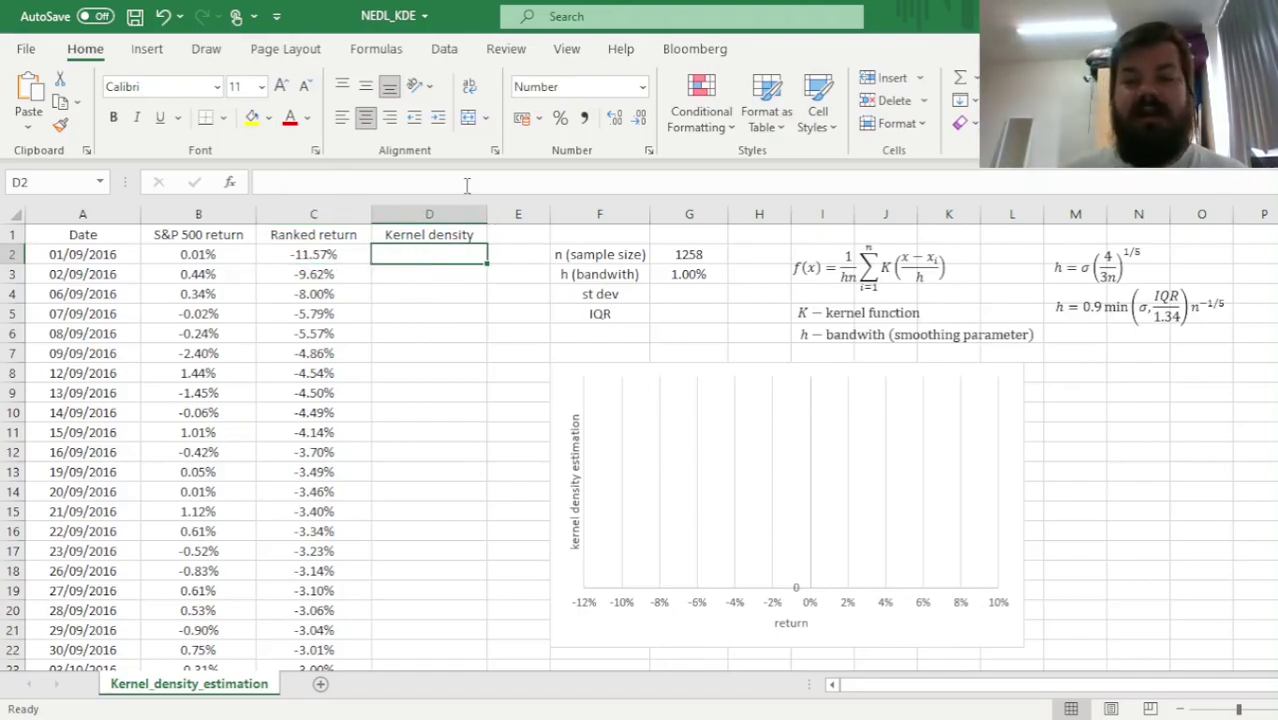
text(=)
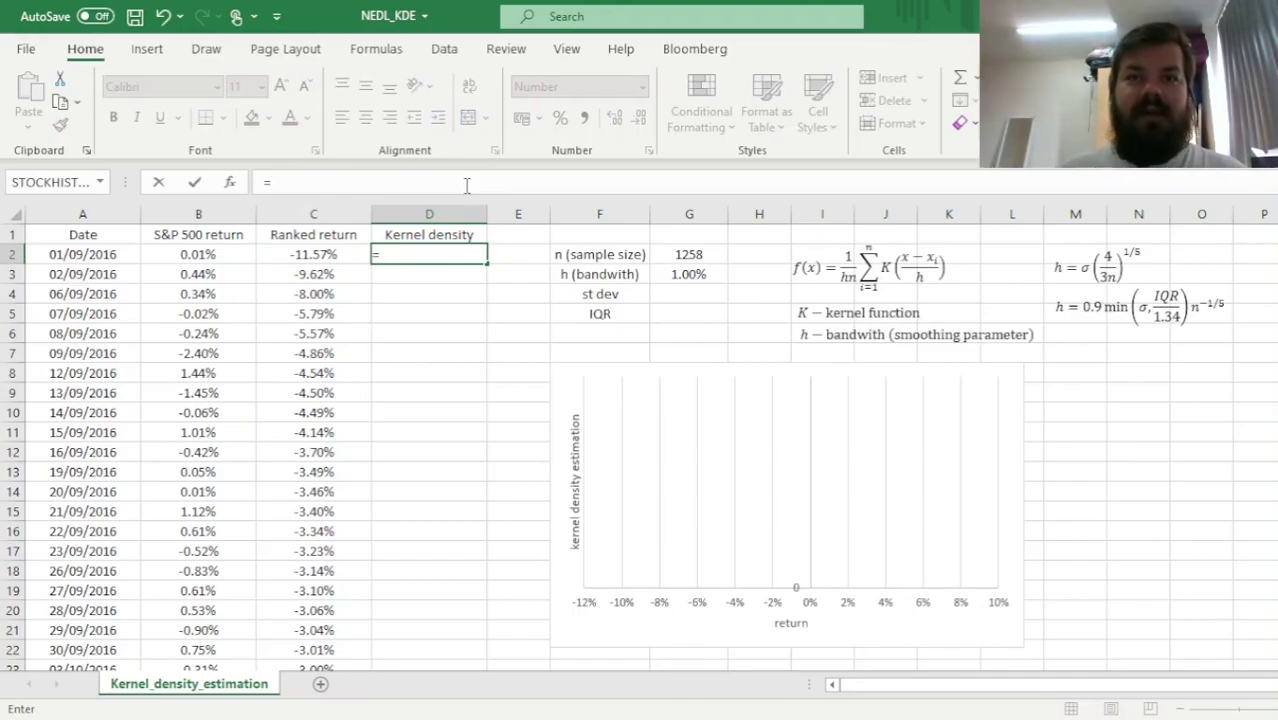
text(1/()
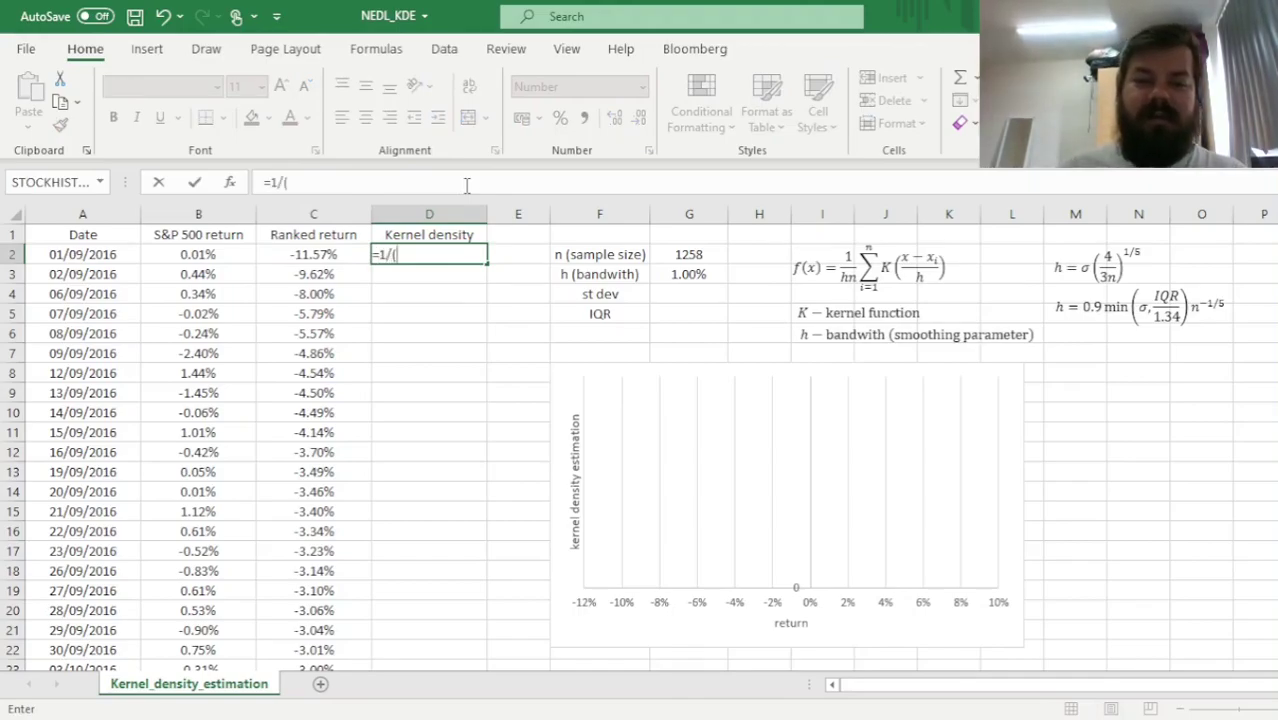
click(711, 277)
click(314, 182)
key(F4)
key(F4)
text(*)
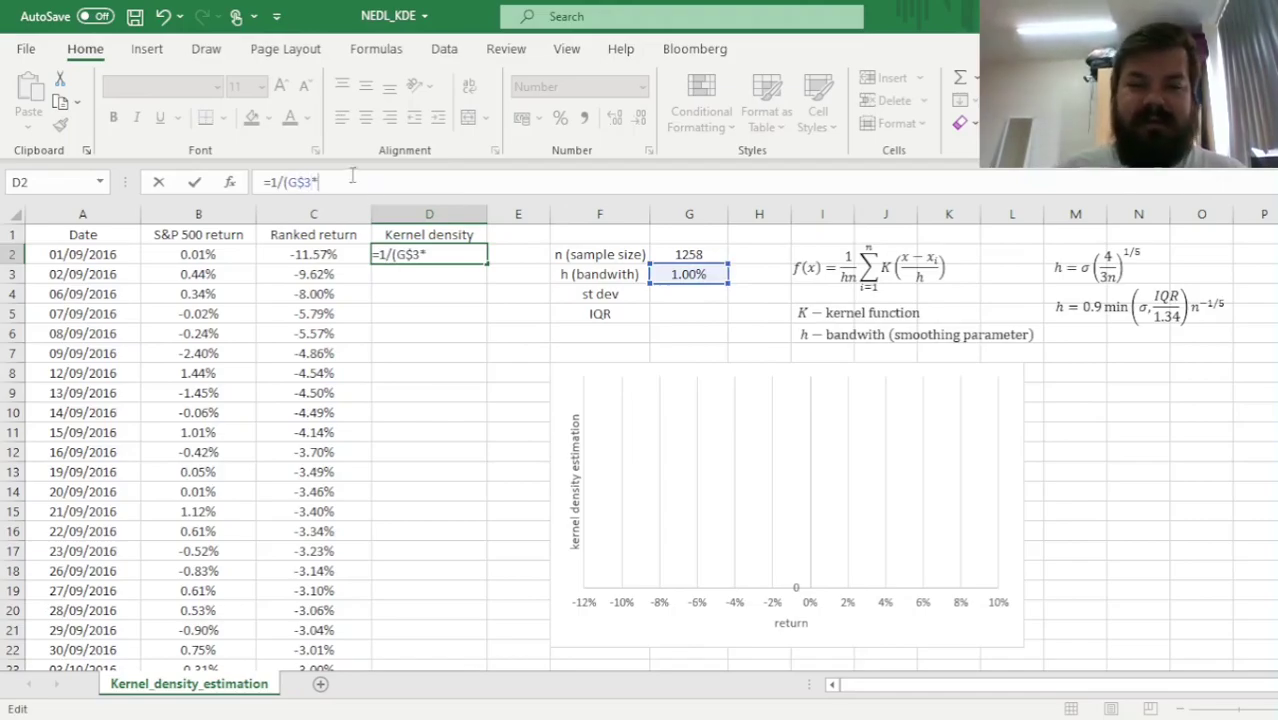
- Complete the denominator of the D2 formula with the row-locked sample size, giving =1/(G$3*G$2)
click(726, 256)
click(323, 186)
key(F4)
key(F4)
text())
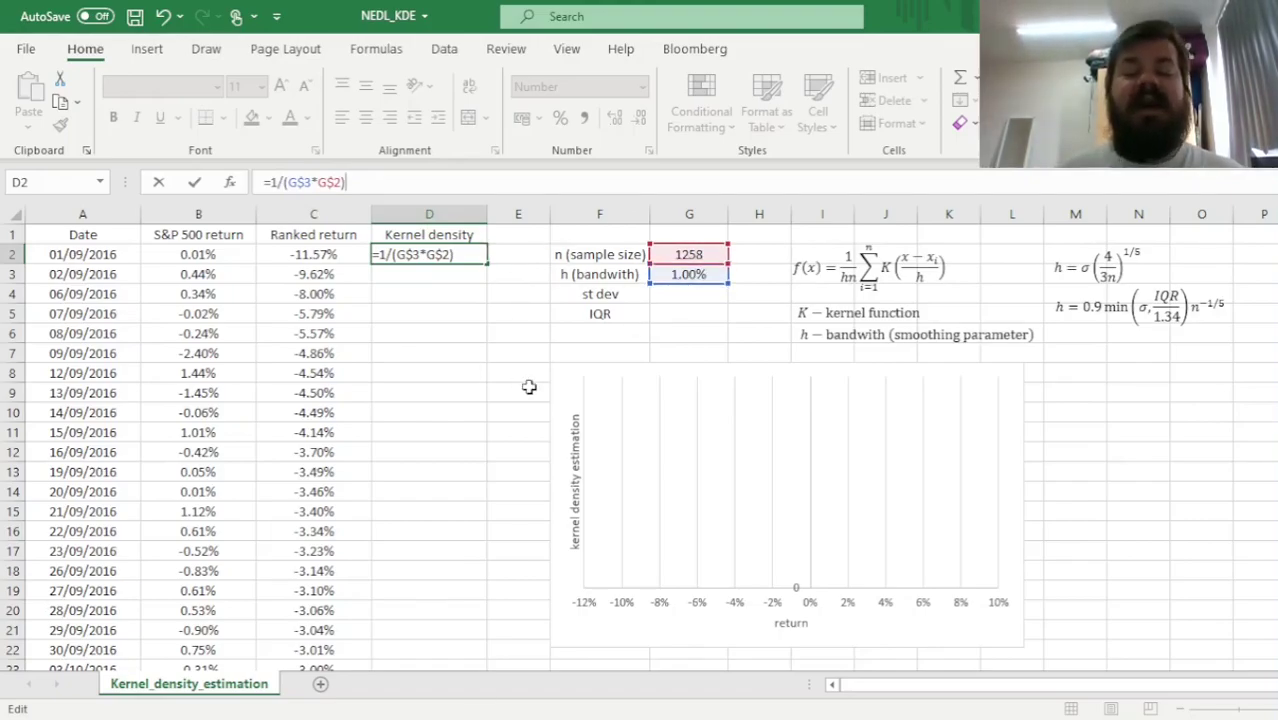
- Extend the D2 formula with *SUM(NORM.S.DIST(( to sum a standard normal kernel function
text(*)
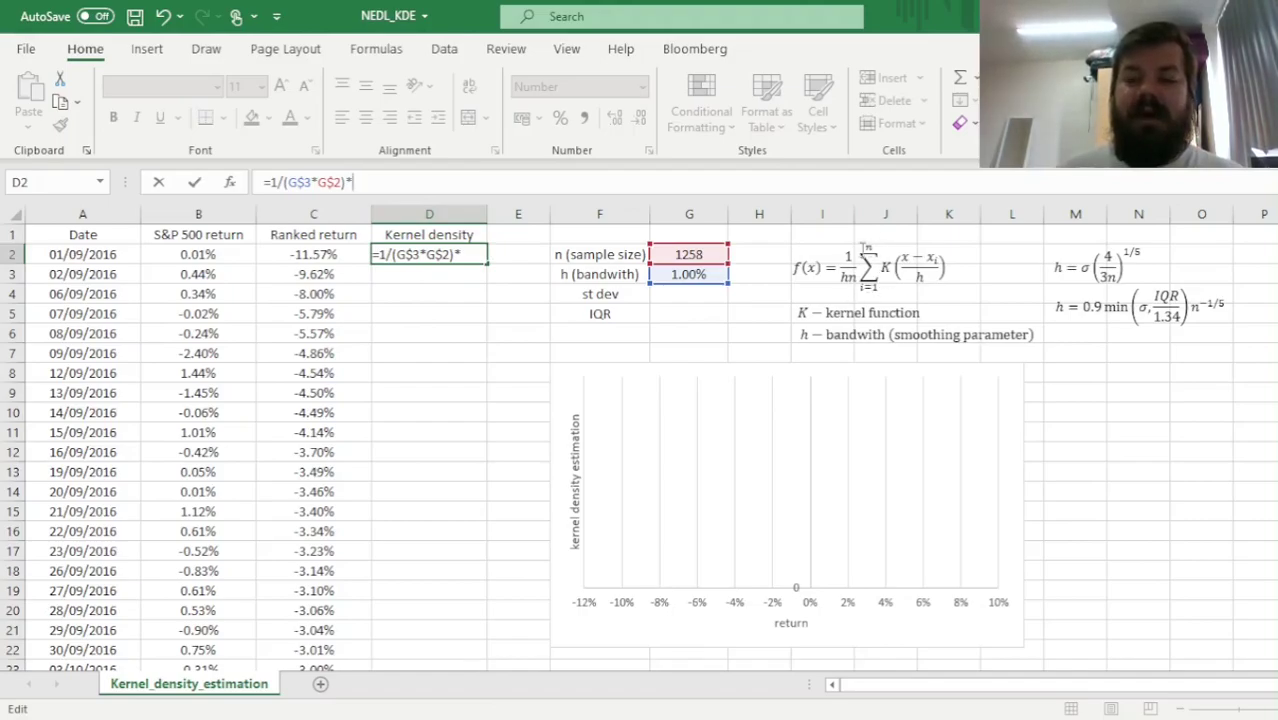
text(SUM()
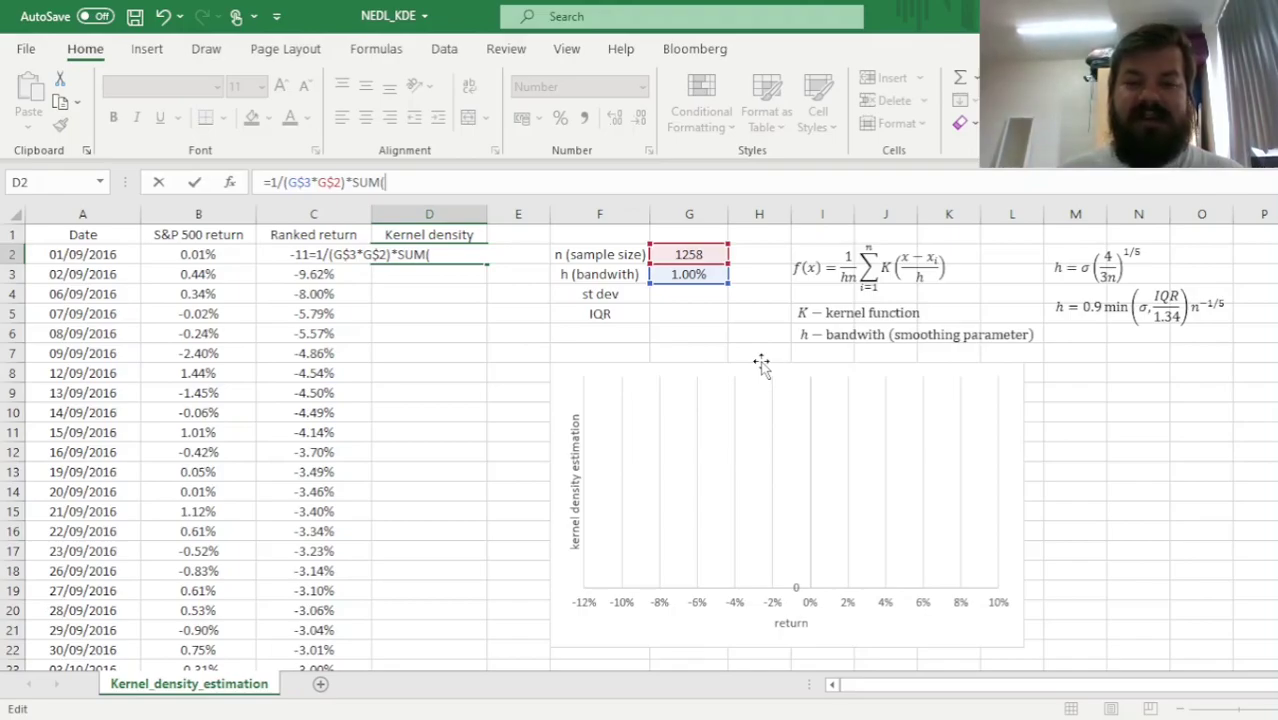
text(NORM)
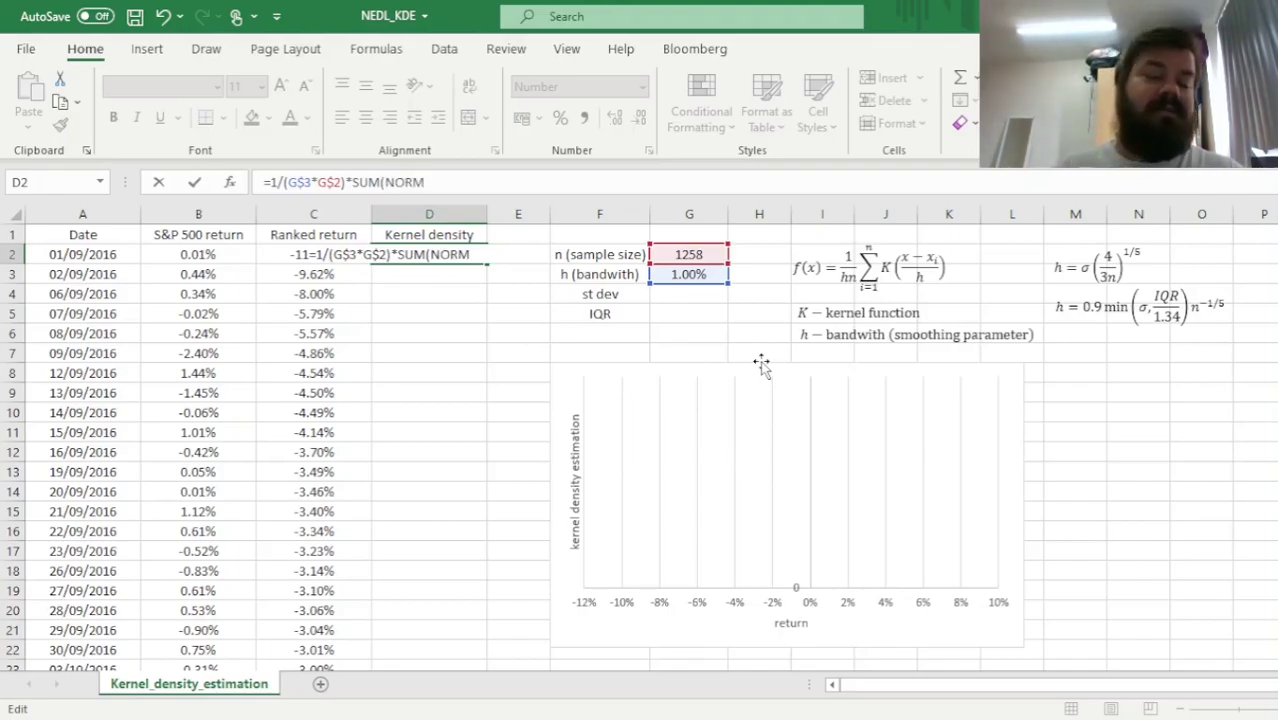
text(/)
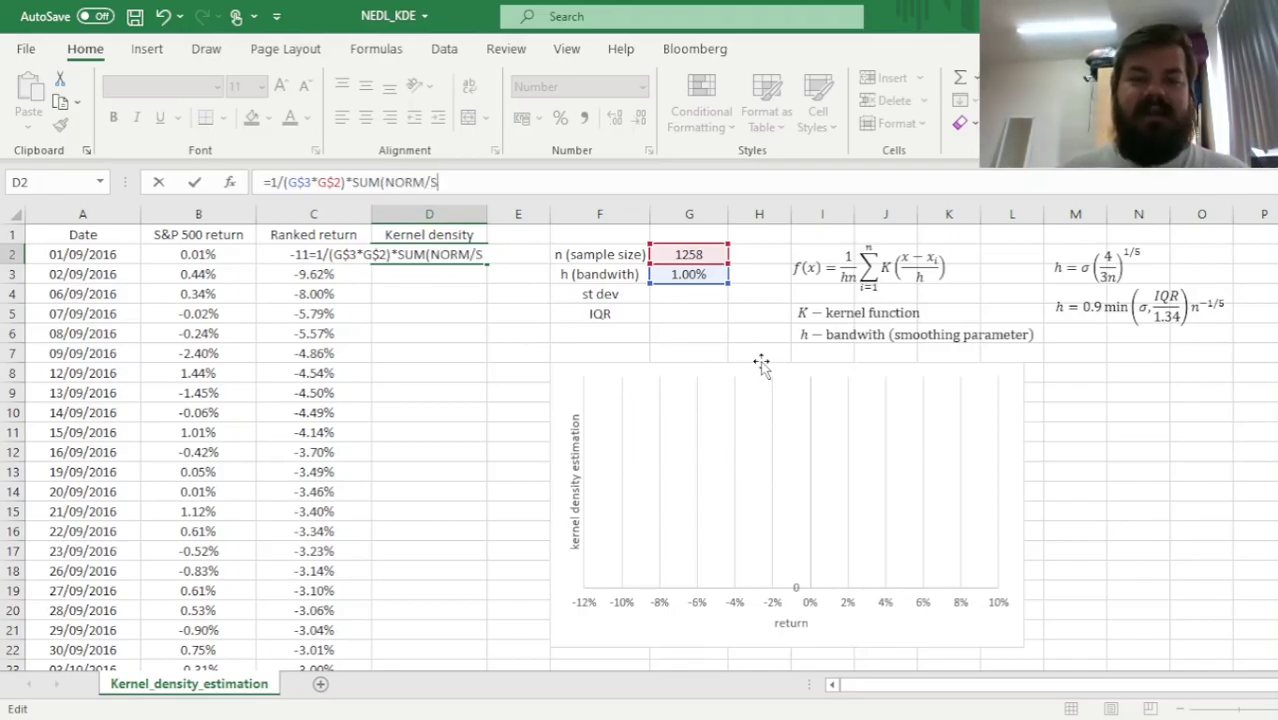
key(BackSpace)
text(.)
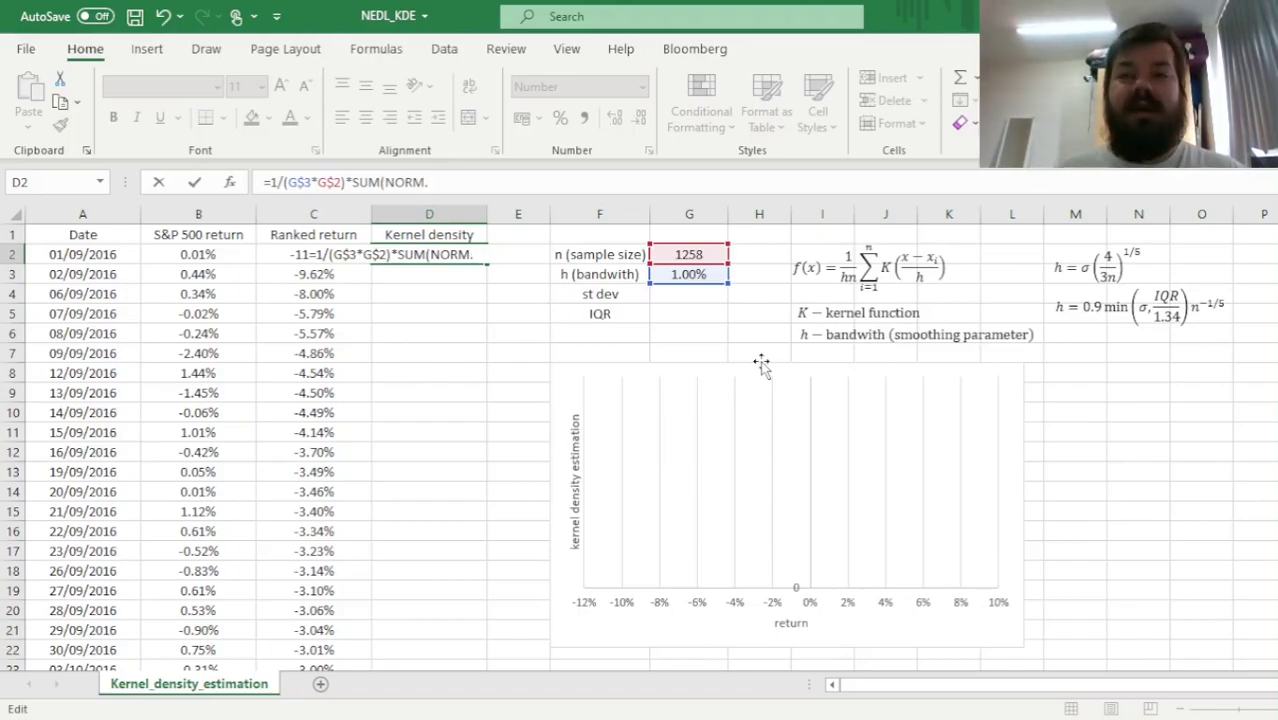
text(S.D)
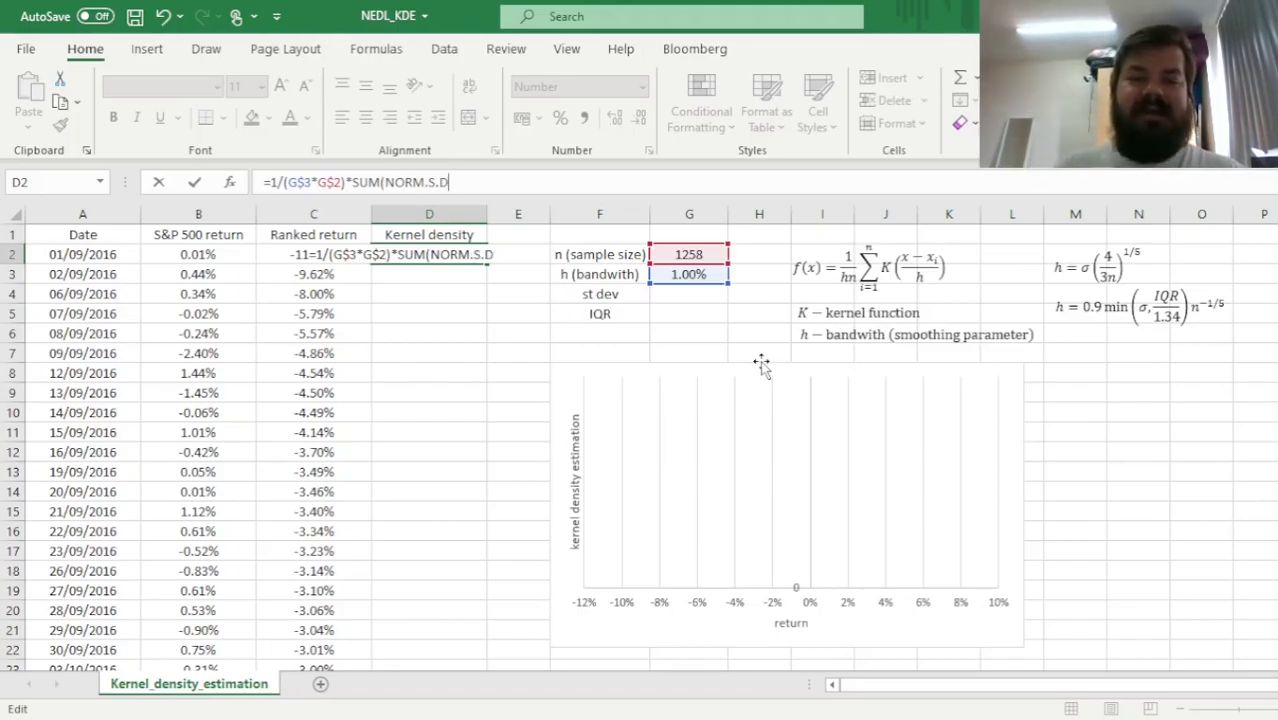
text(IST(()
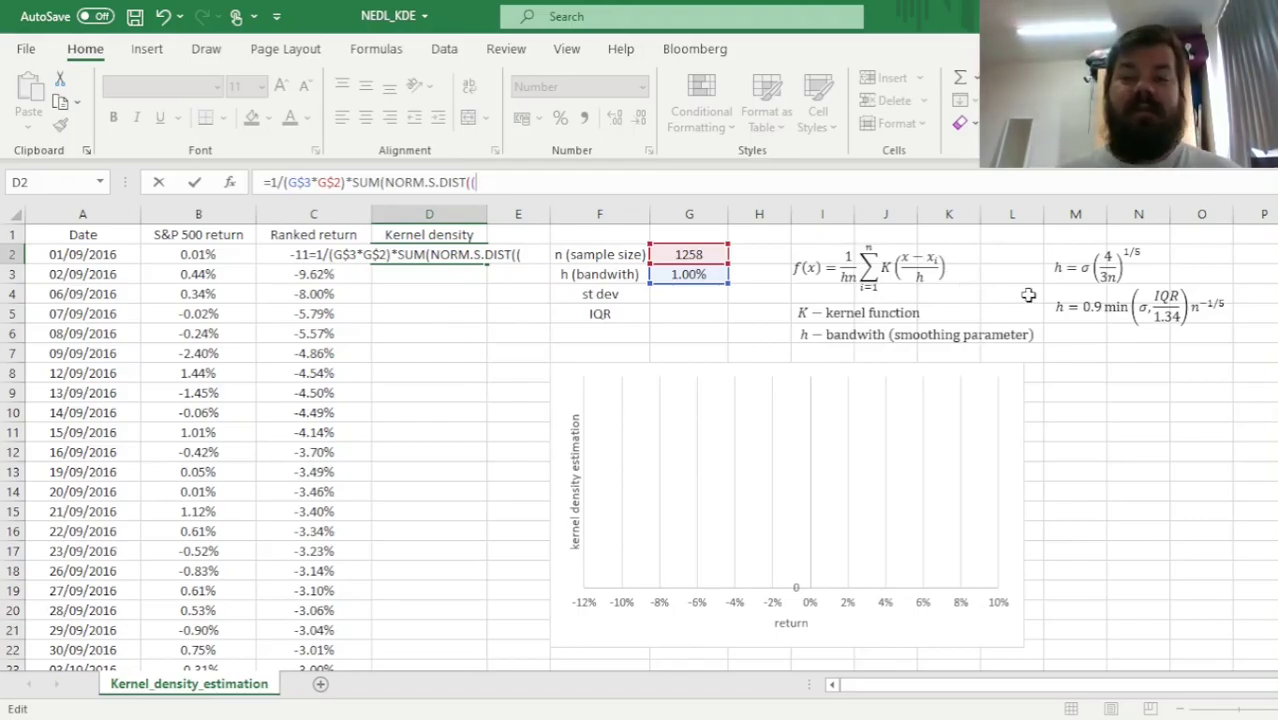
- Enter the kernel's numerator in the D2 formula as C2-C$2:C$1259, with the ranked return range row-locked, followed by the division sign
click(300, 276)
key(Up)
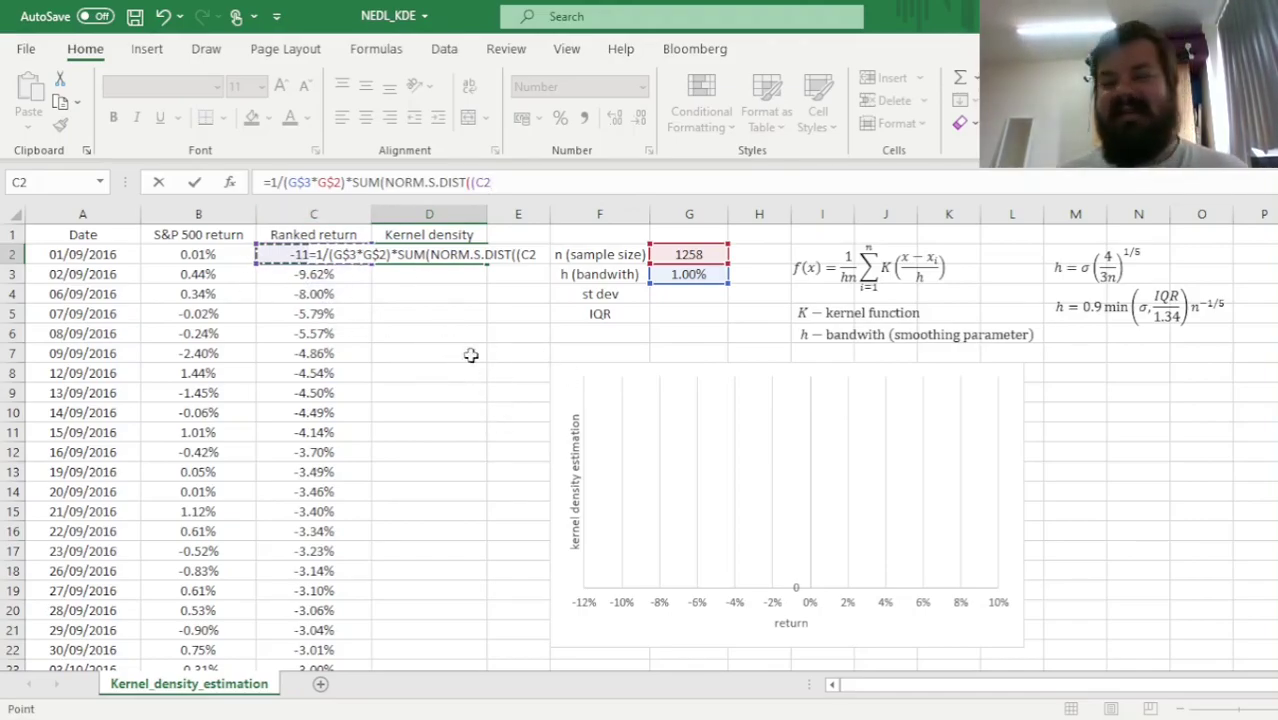
text(-)
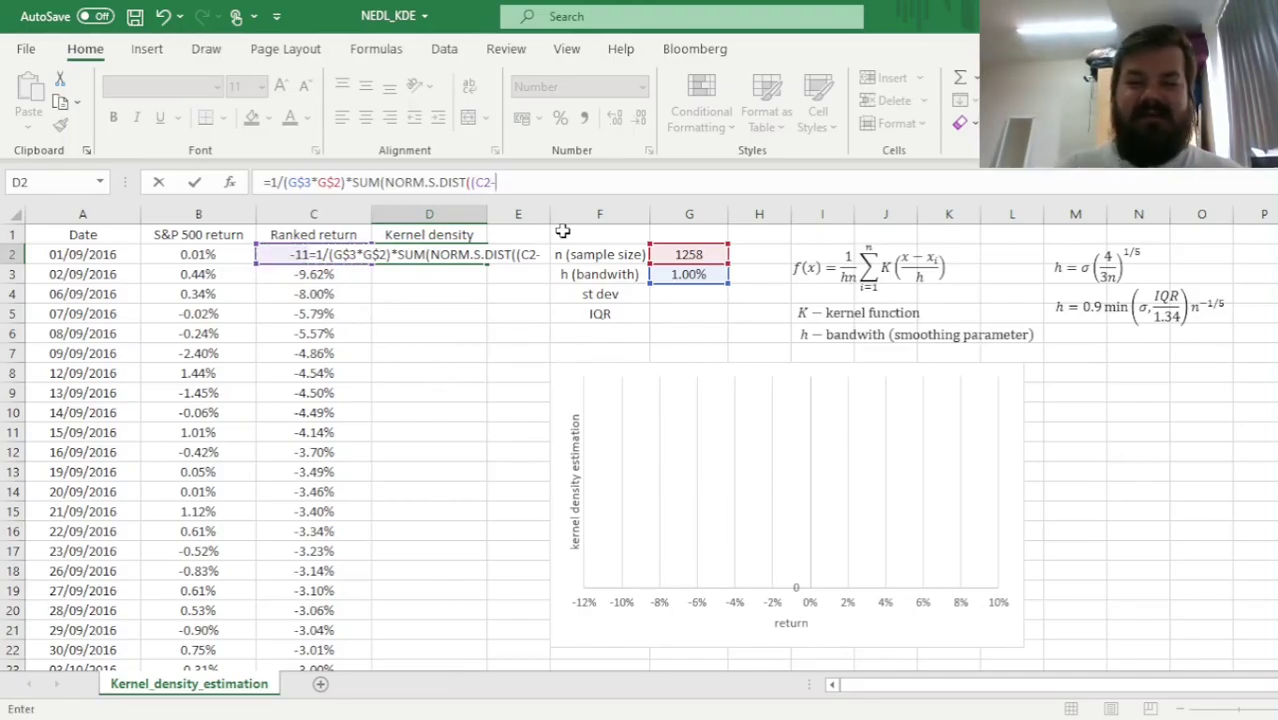
click(313, 452)
key(ctrl+Up)
key(Down)
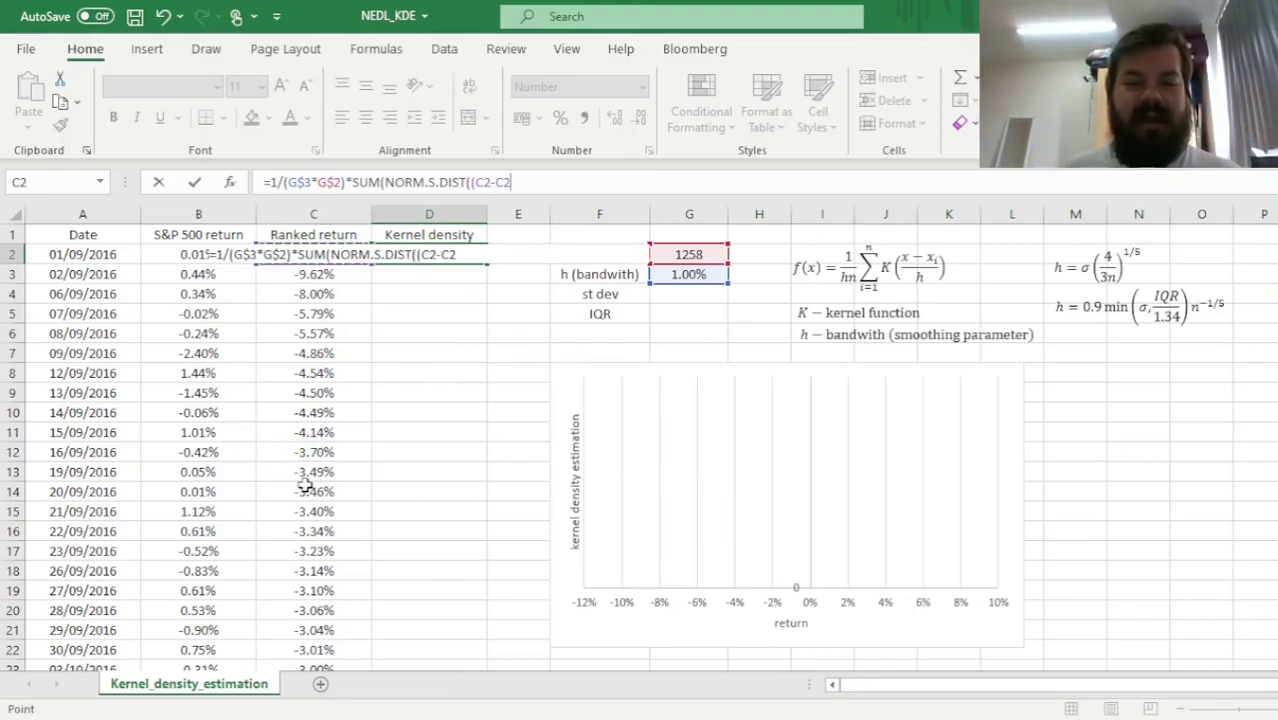
key(ctrl+shift+Down)
click(501, 182)
text($)
click(523, 182)
text($)
click(616, 182)
text()/)
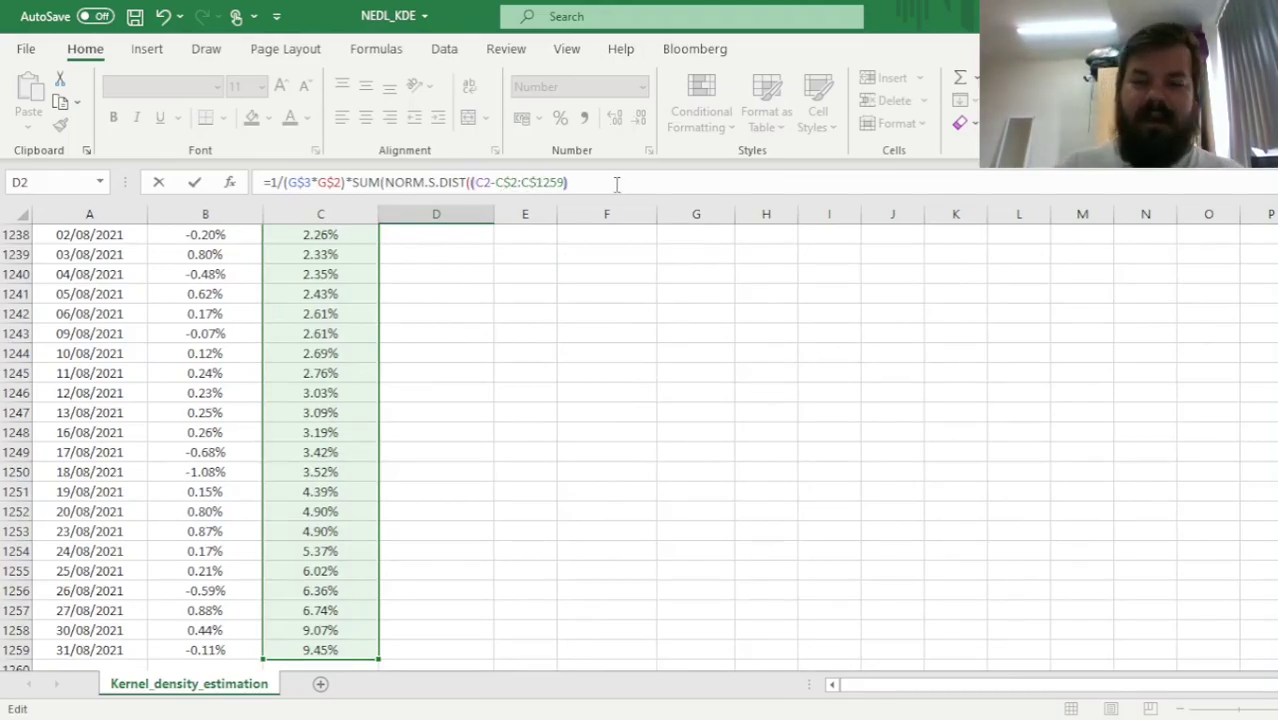
- Divide the return difference in the D2 formula by the row-locked bandwidth G$3
click(575, 352)
key(ctrl+Up)
key(ctrl+Up)
key(Up)
key(Down)
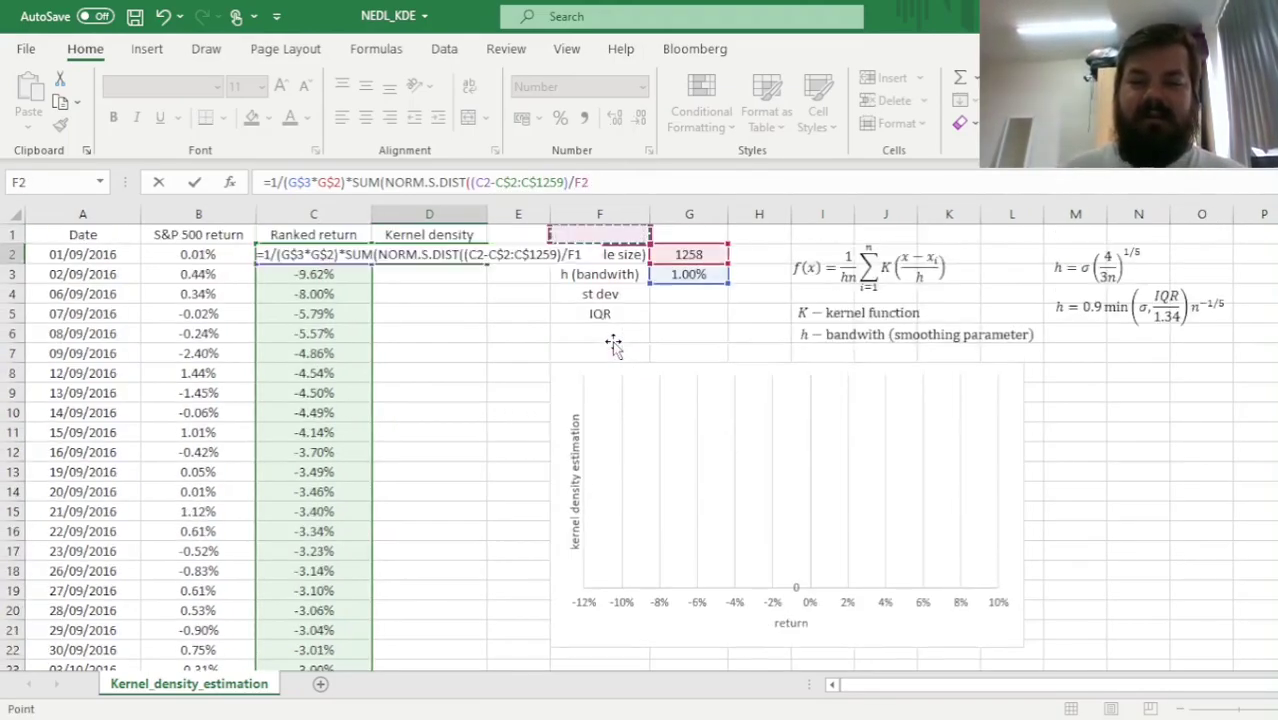
key(Down)
key(Right)
click(633, 182)
key(F4)
key(F4)
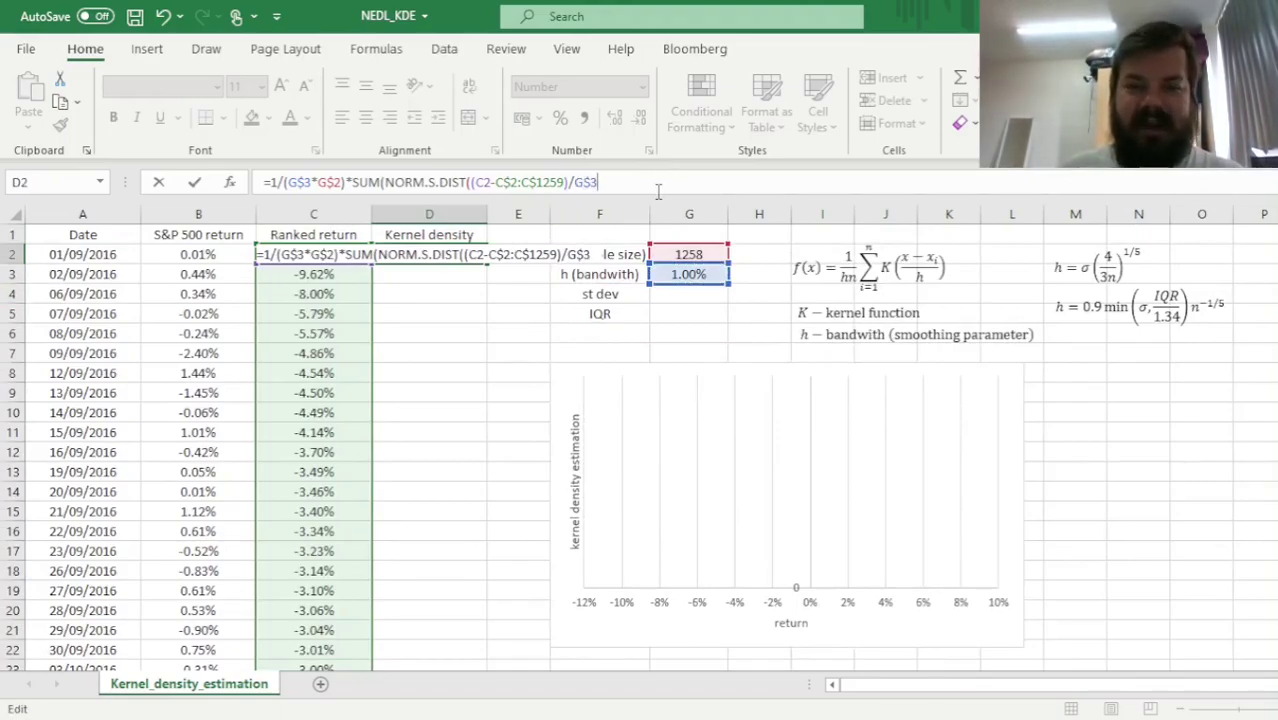
- Finish the D2 formula with 0 as the cumulative argument of NORM.S.DIST and fill it down the Kernel density column
text(,)
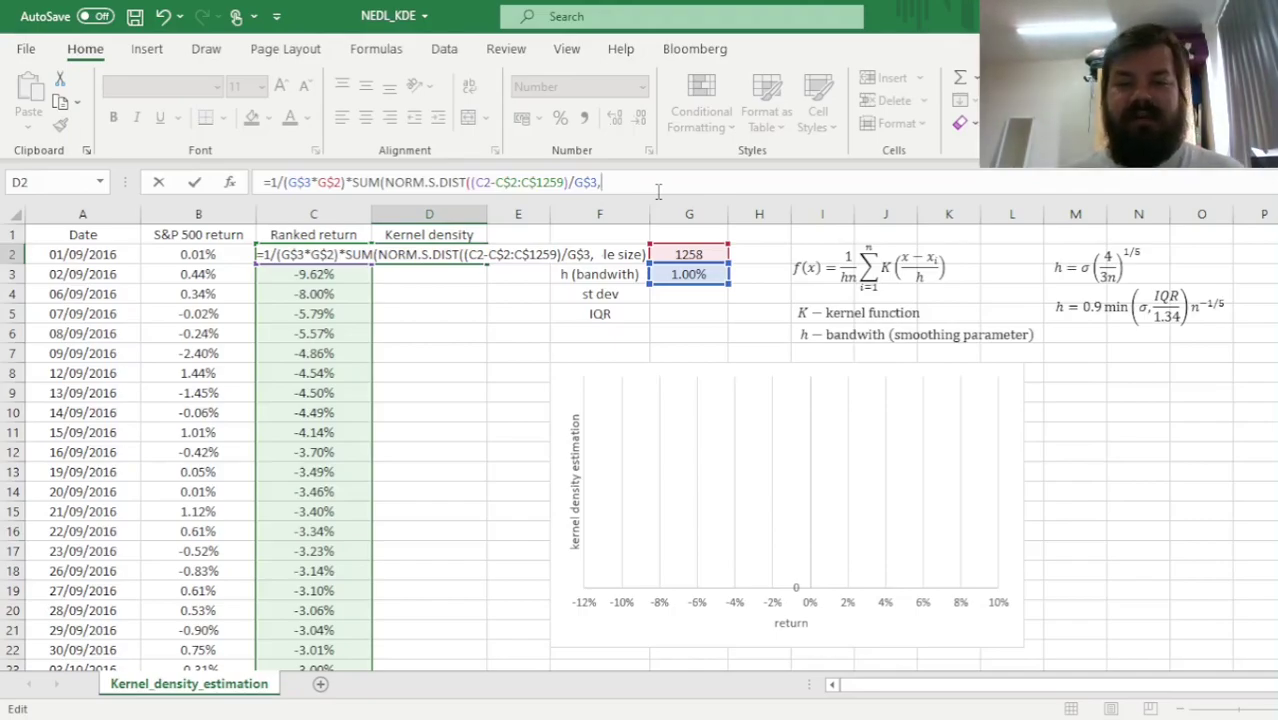
text(0)
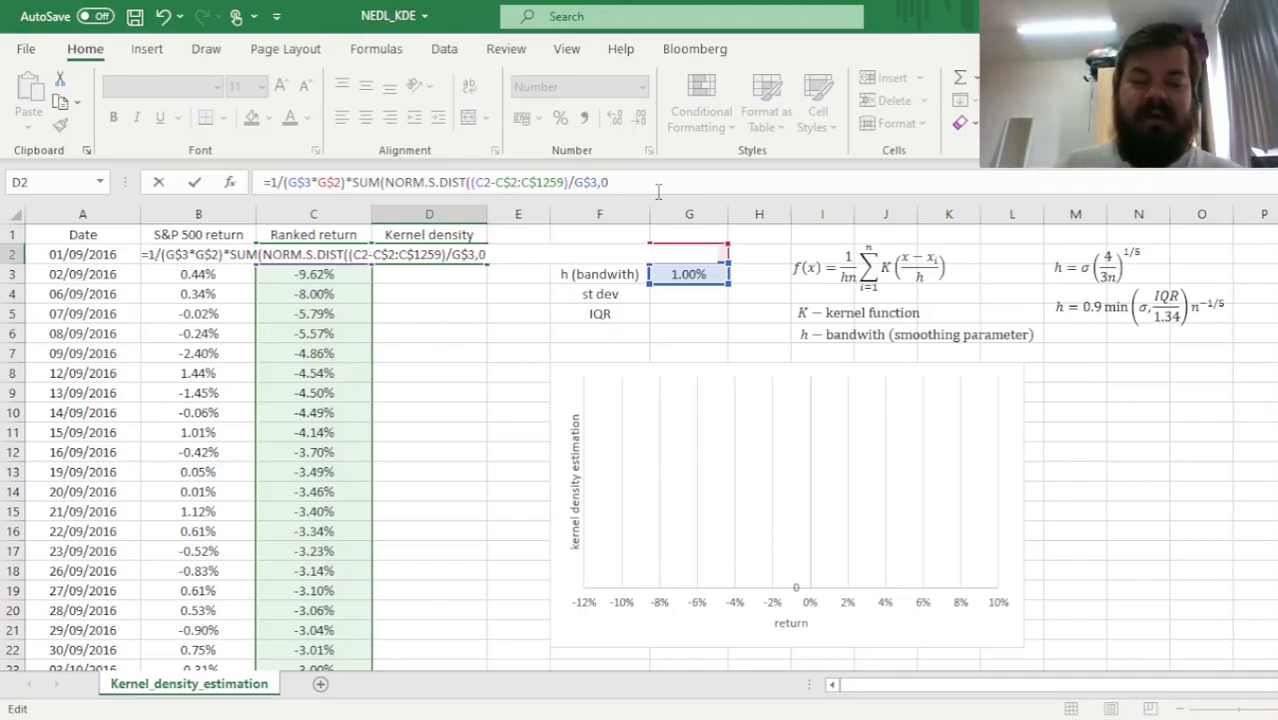
text())
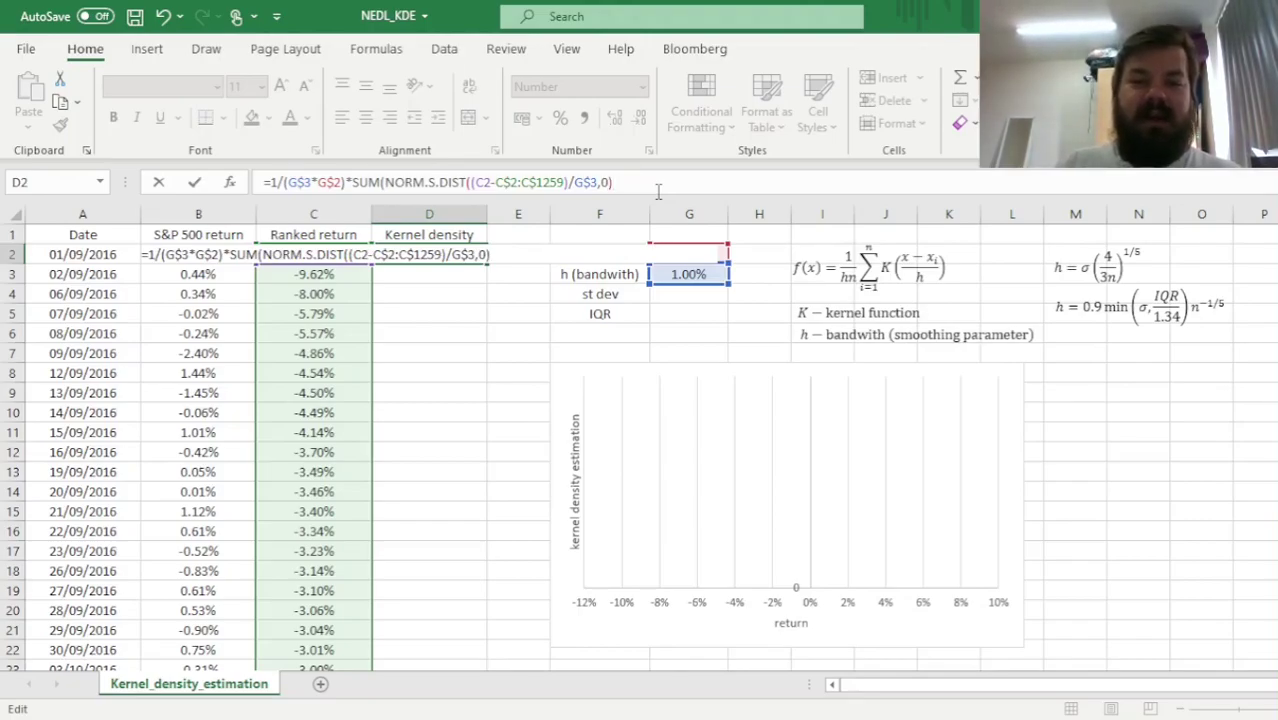
text())
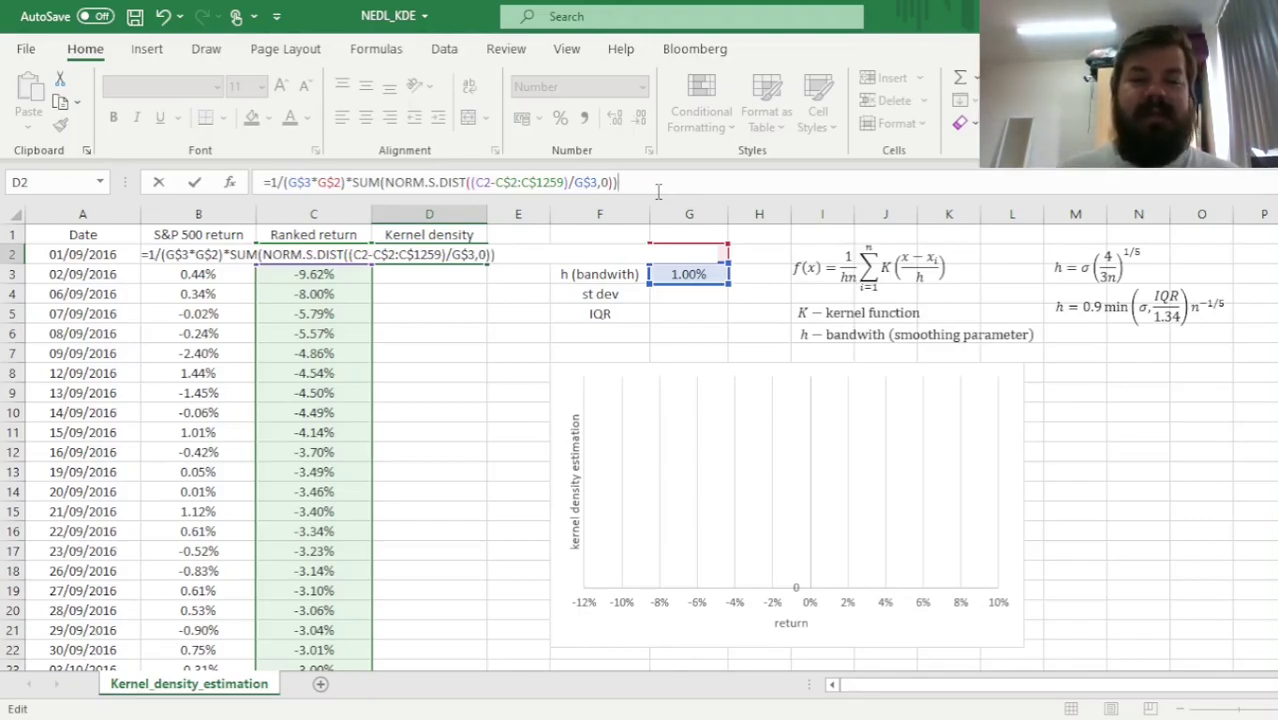
key(Return)
key(Up)
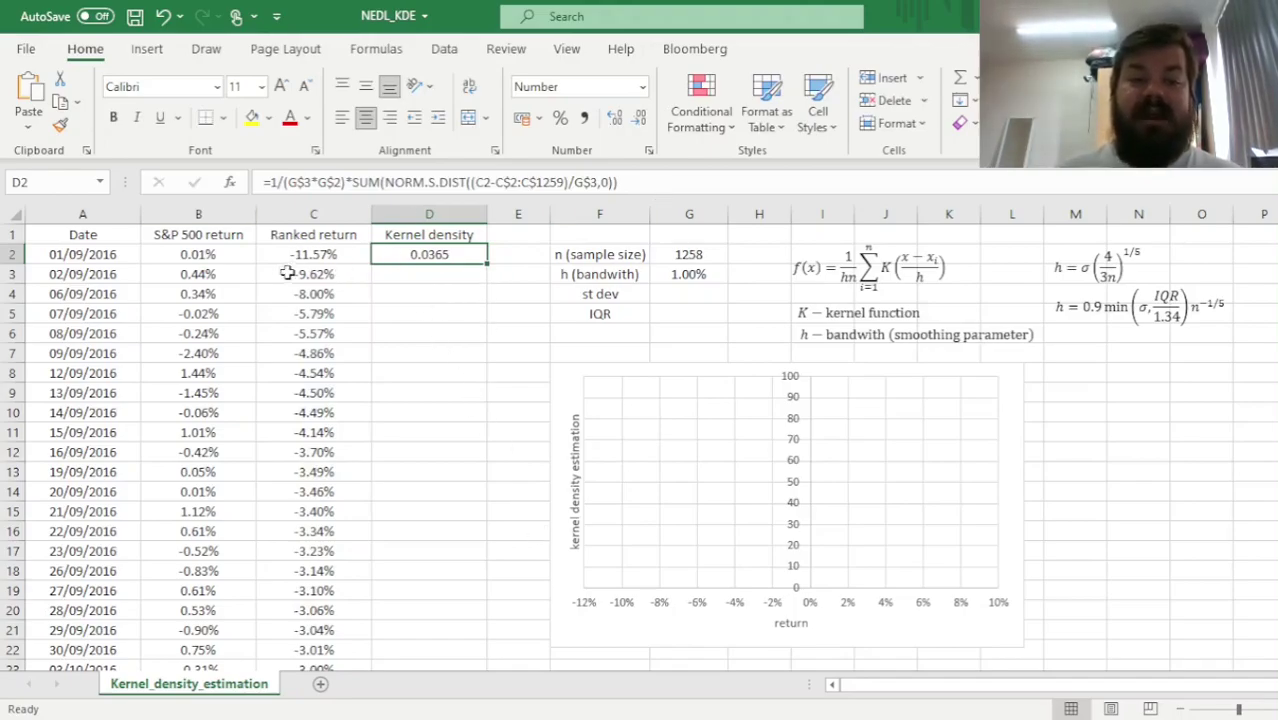
double_click(487, 263)
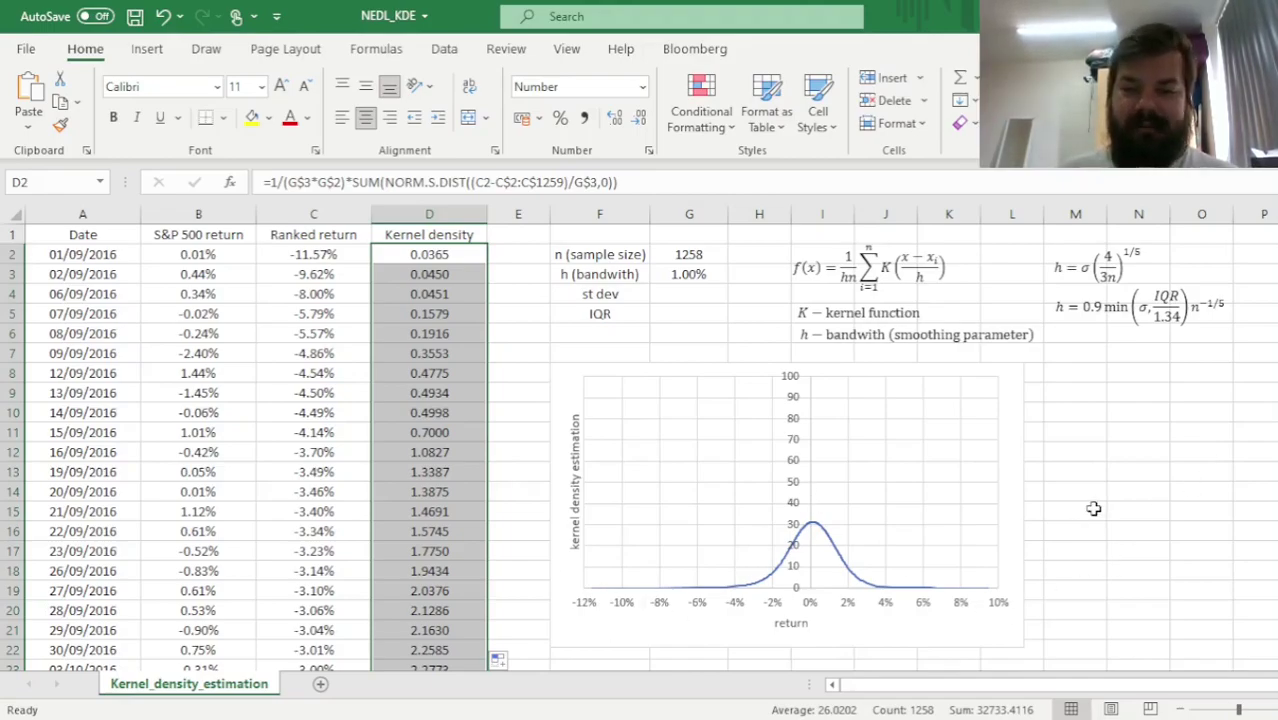
- Change the bandwidth h in G3 to 0.01% to test its effect on the density curve
click(672, 272)
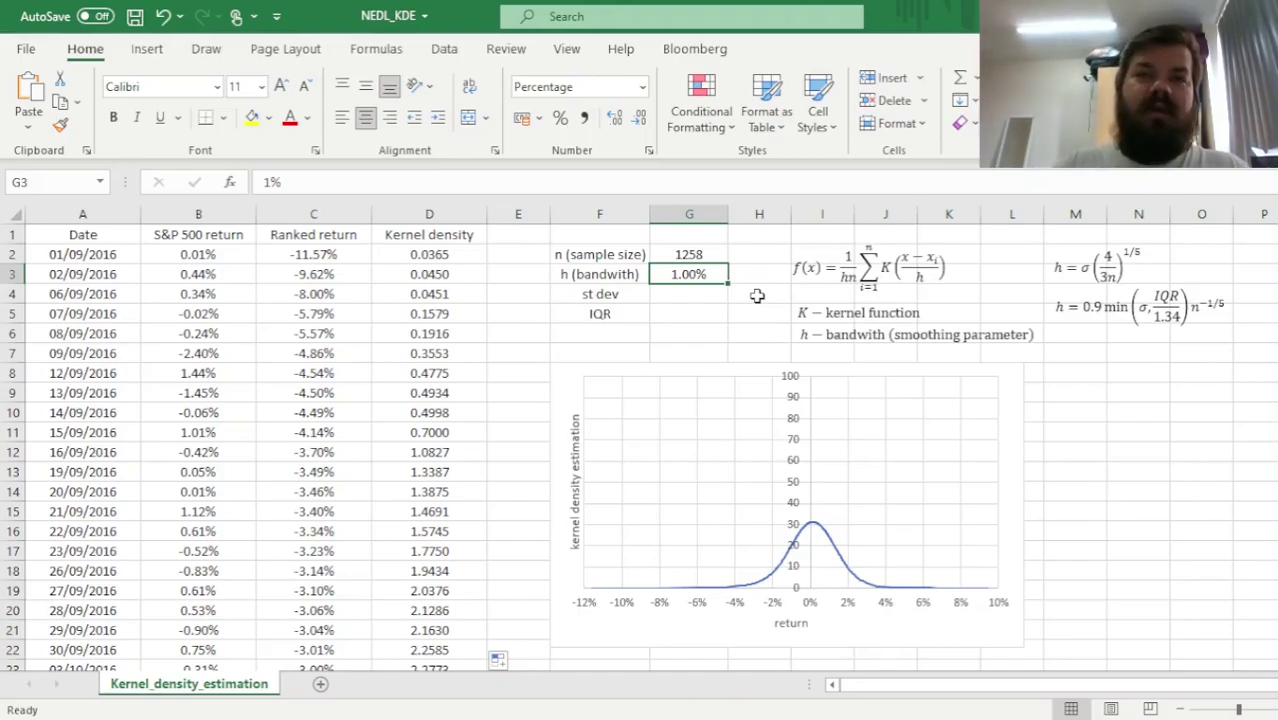
text(1%)
key(BackSpace)
text(0.01)
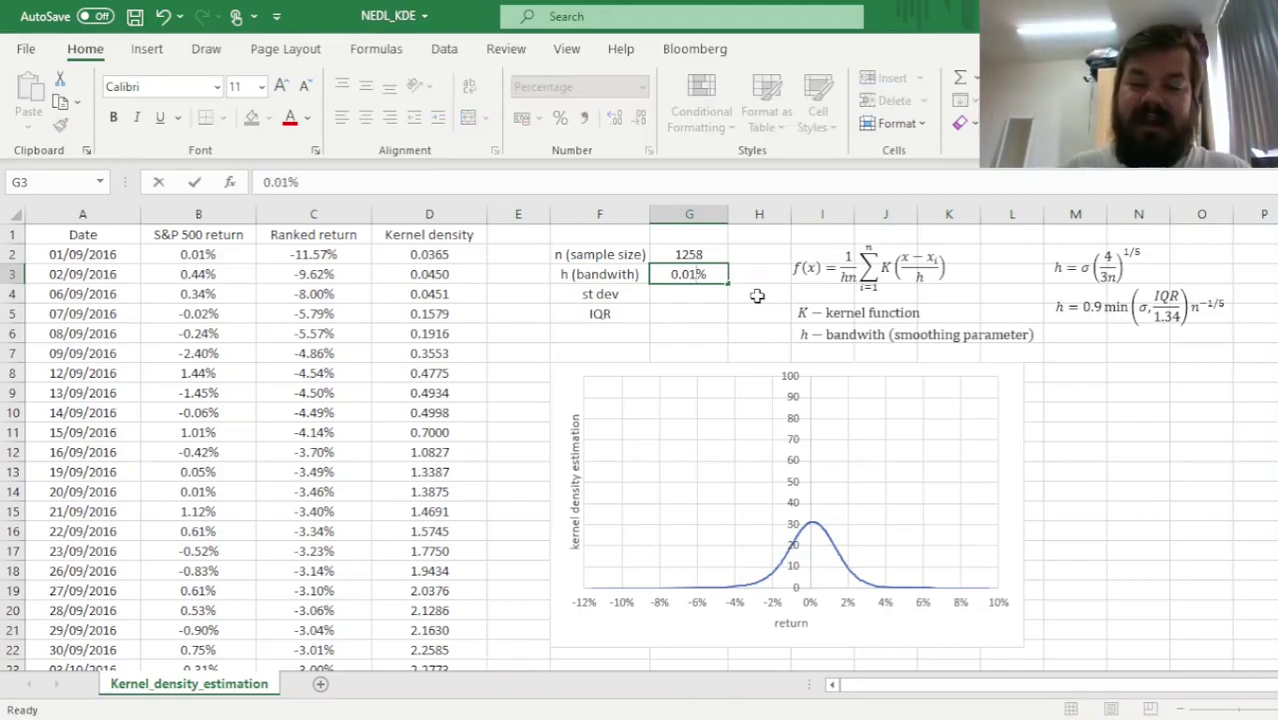
key(Return)
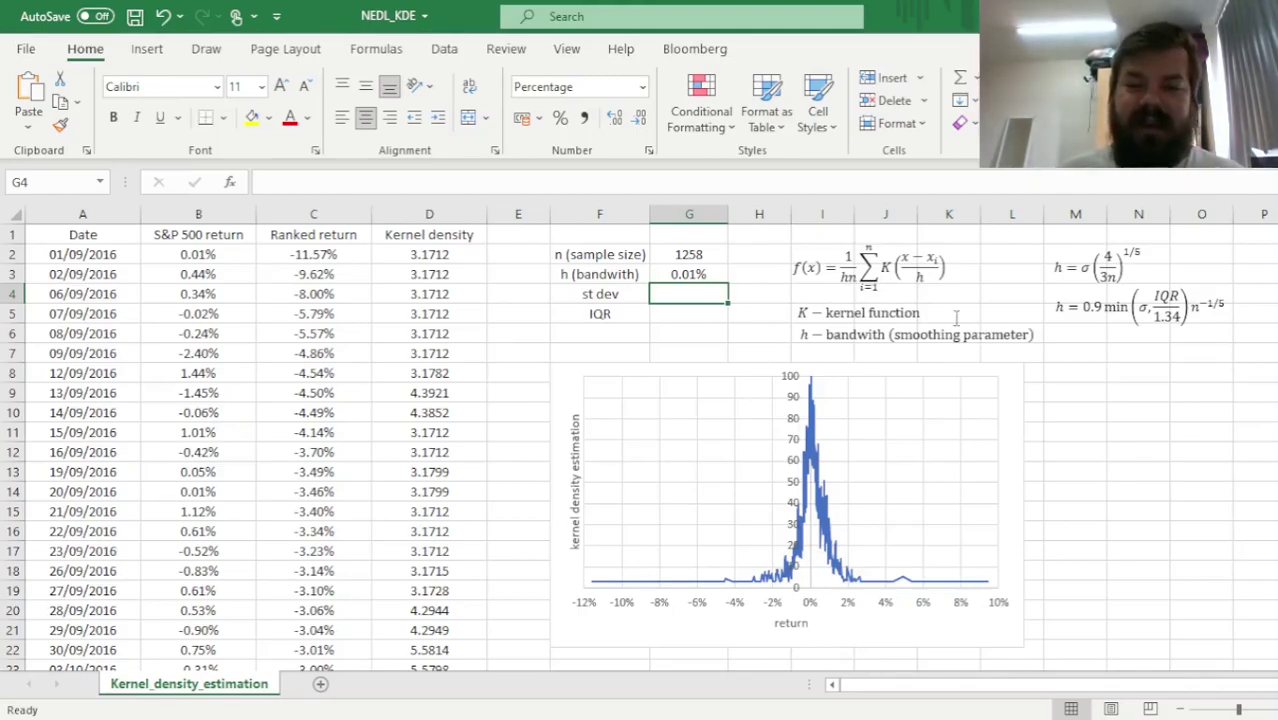
- Set the bandwidth h in G3 to 0.05%
click(690, 279)
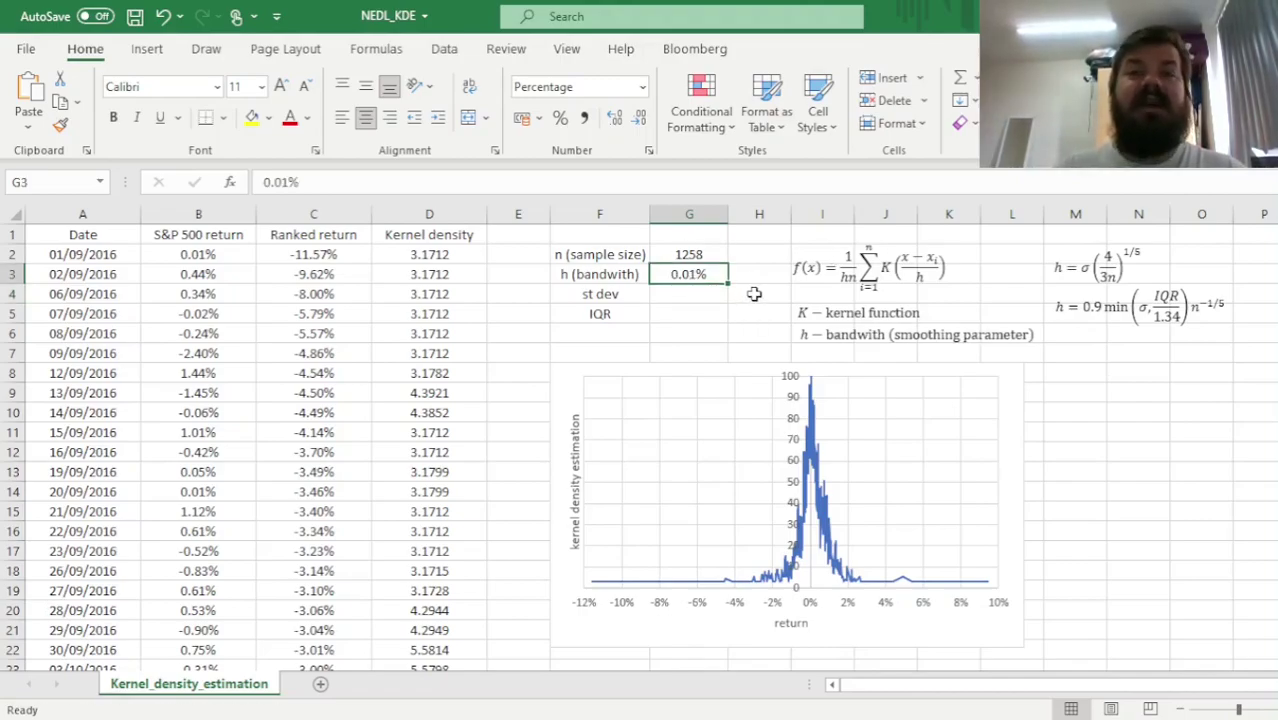
text(0.05)
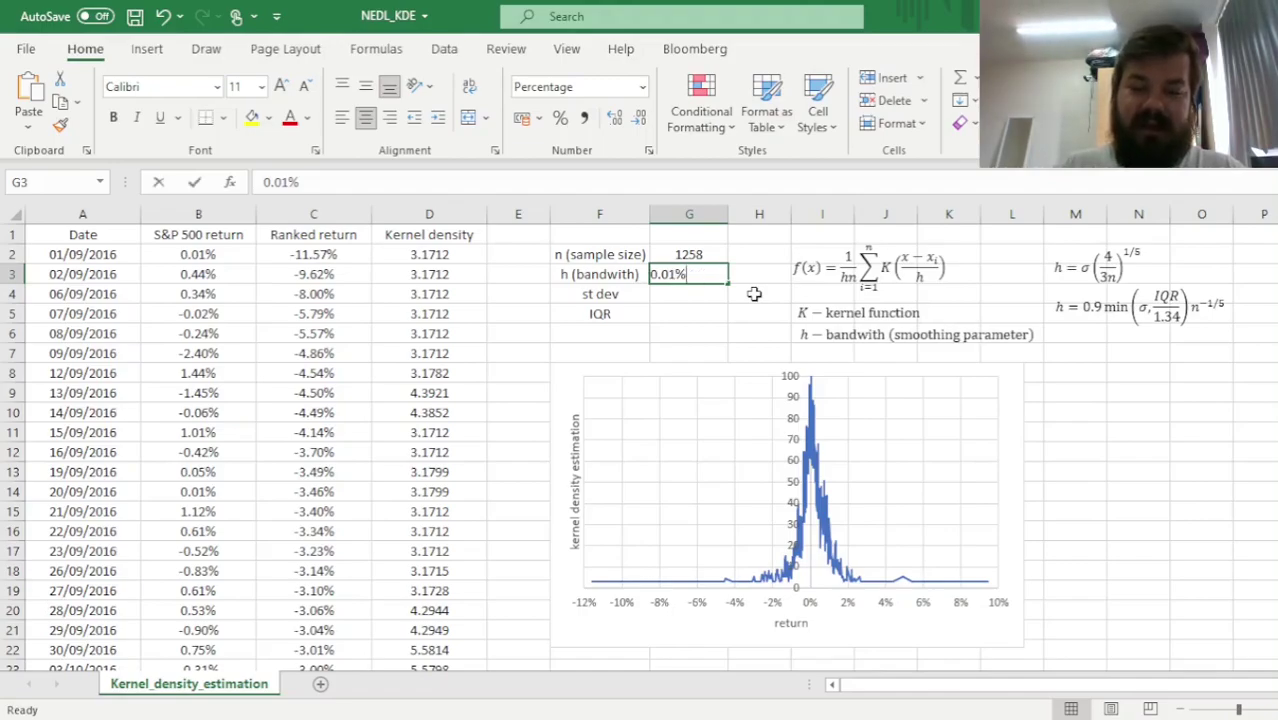
key(Return)
key(Up)
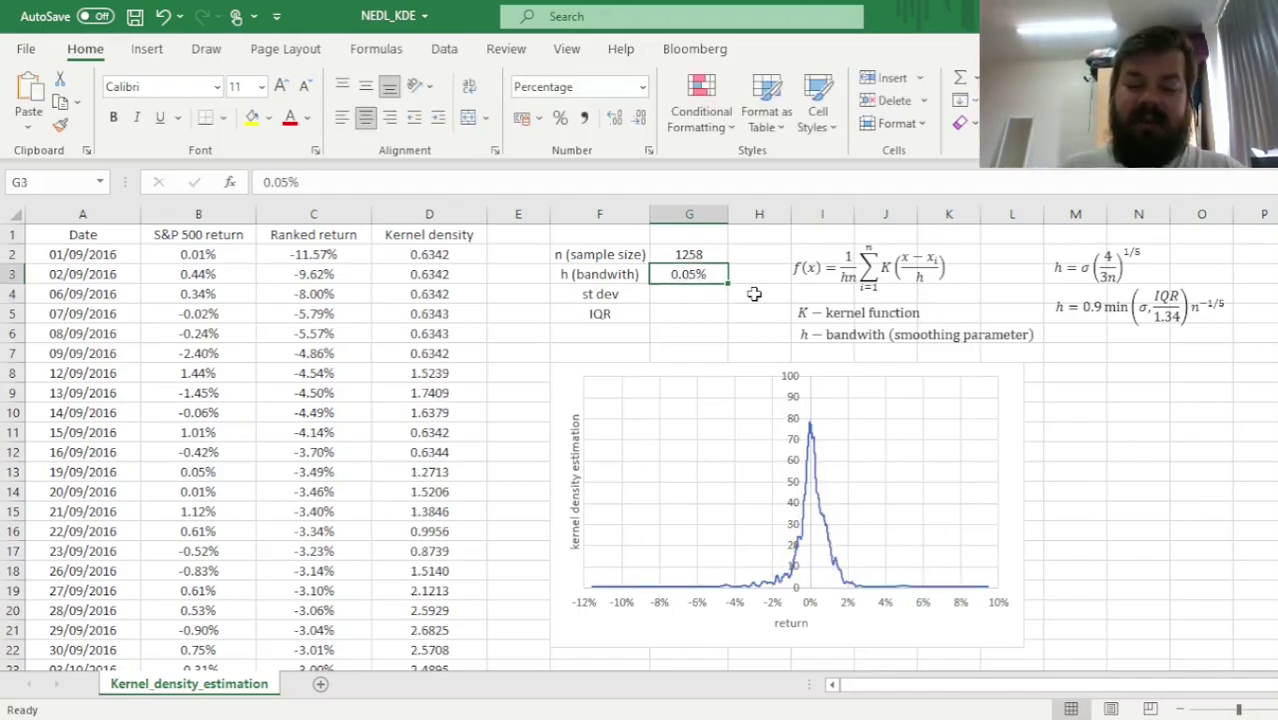
- Try bandwidths of 0.1% and 0.2% in G3 to compare how smooth the density curve gets
text(0.1)
key(Return)
key(Up)
text(0.2)
key(Return)
key(Up)
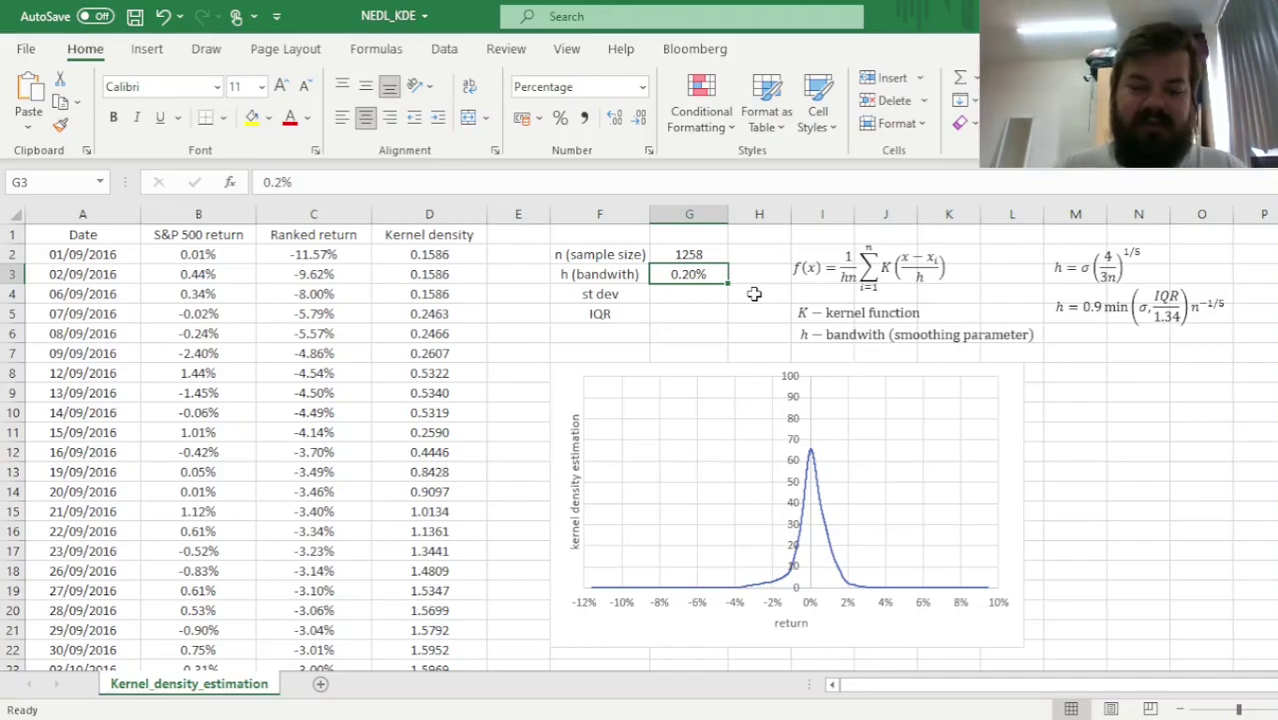
- Raise the bandwidth h in G3 to 5% and then to 10% to test oversmoothing of the density curve
text(5)
key(Return)
key(Up)
text(10%)
key(Return)
key(Up)
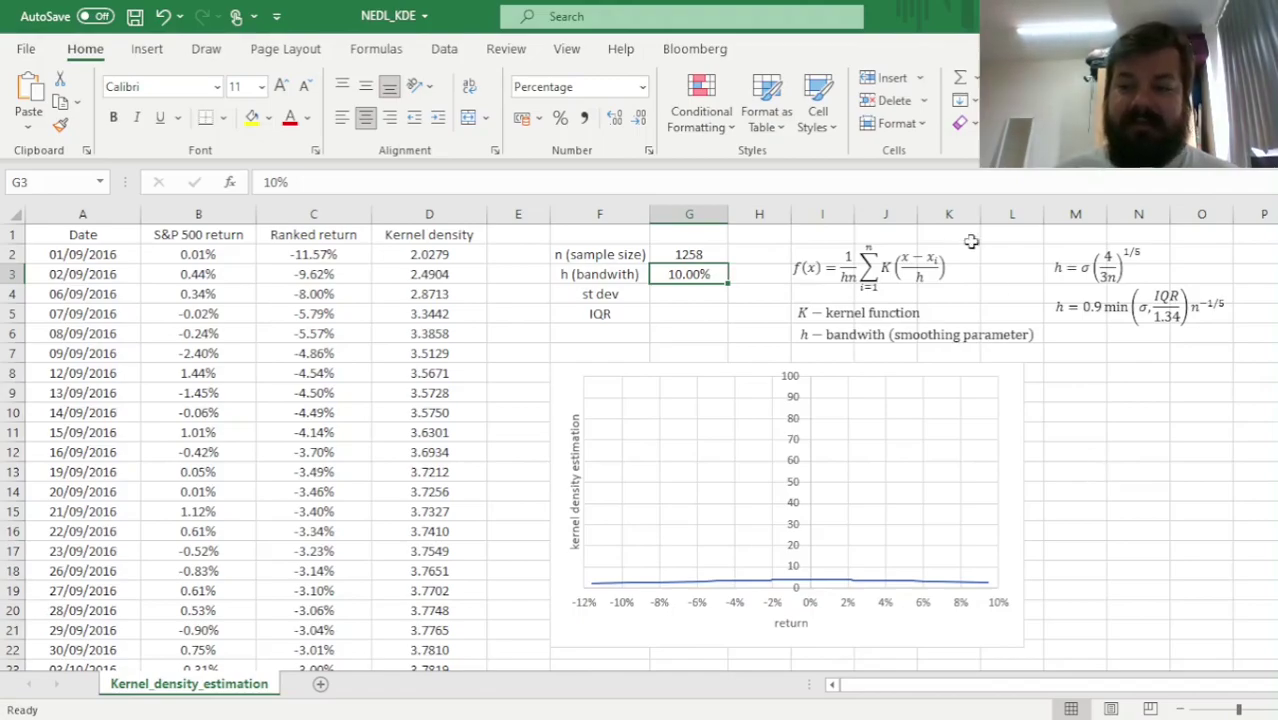
click(1047, 275)
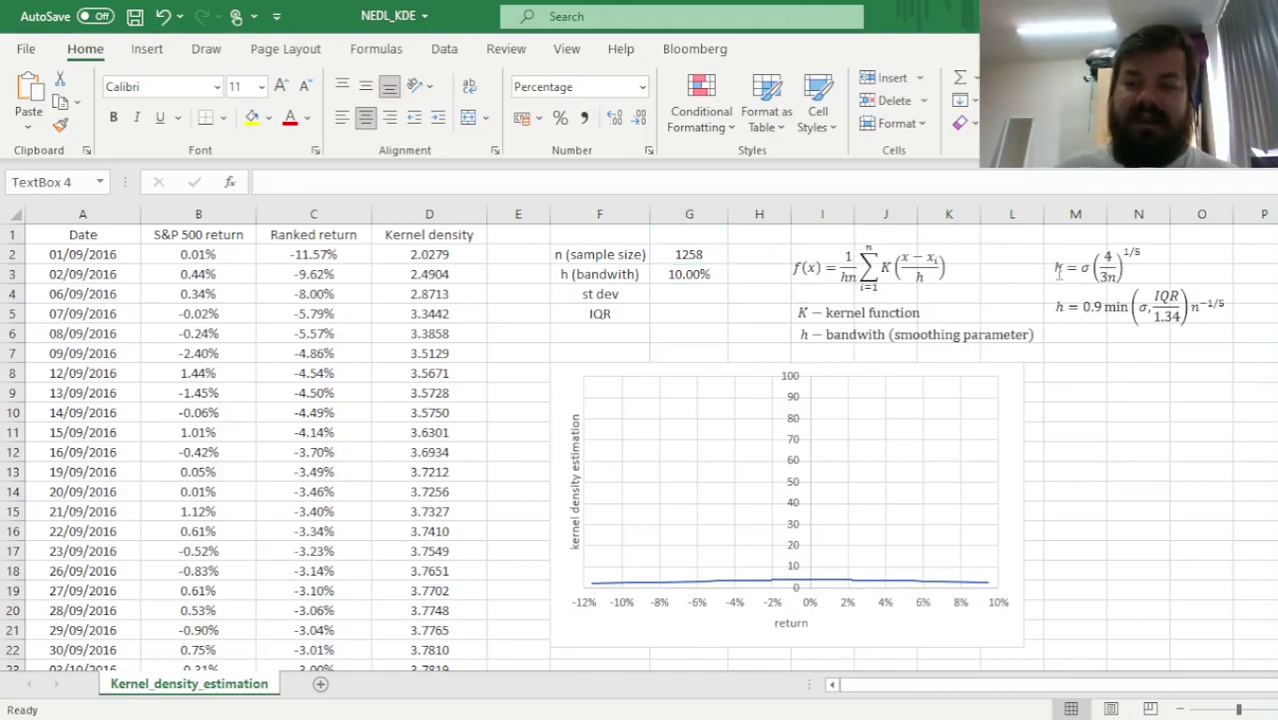
click(1118, 393)
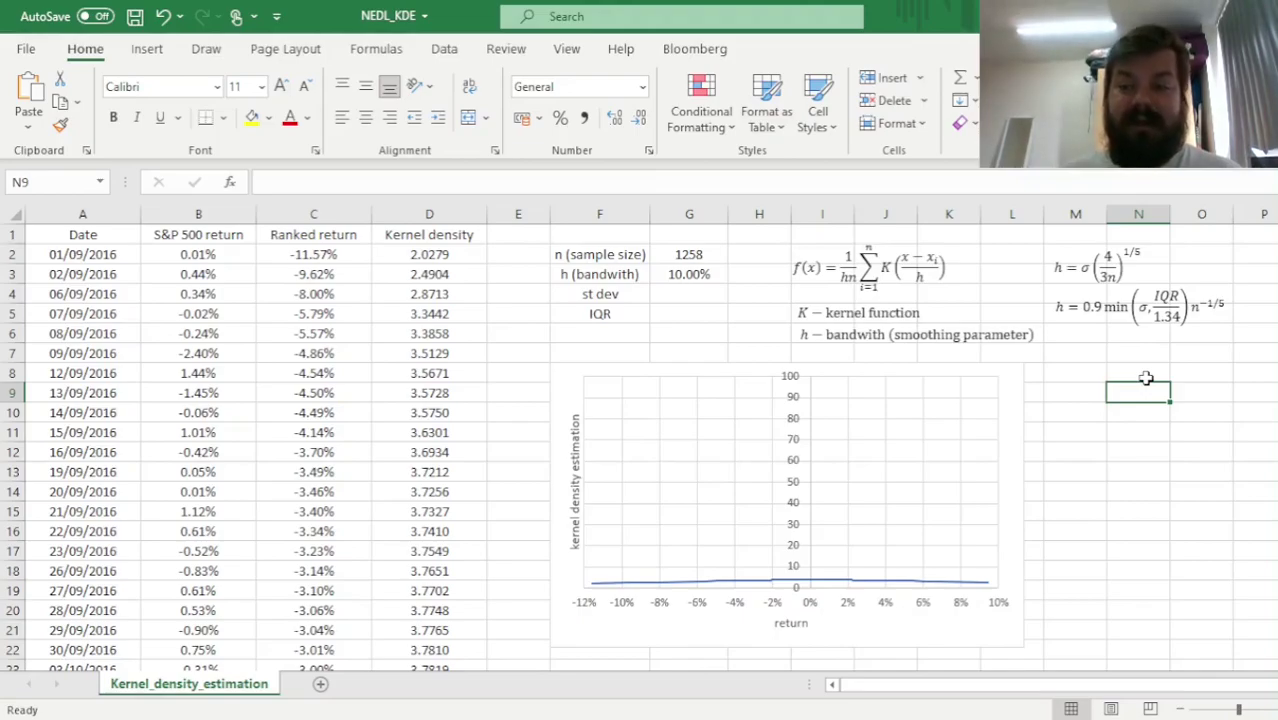
click(1090, 307)
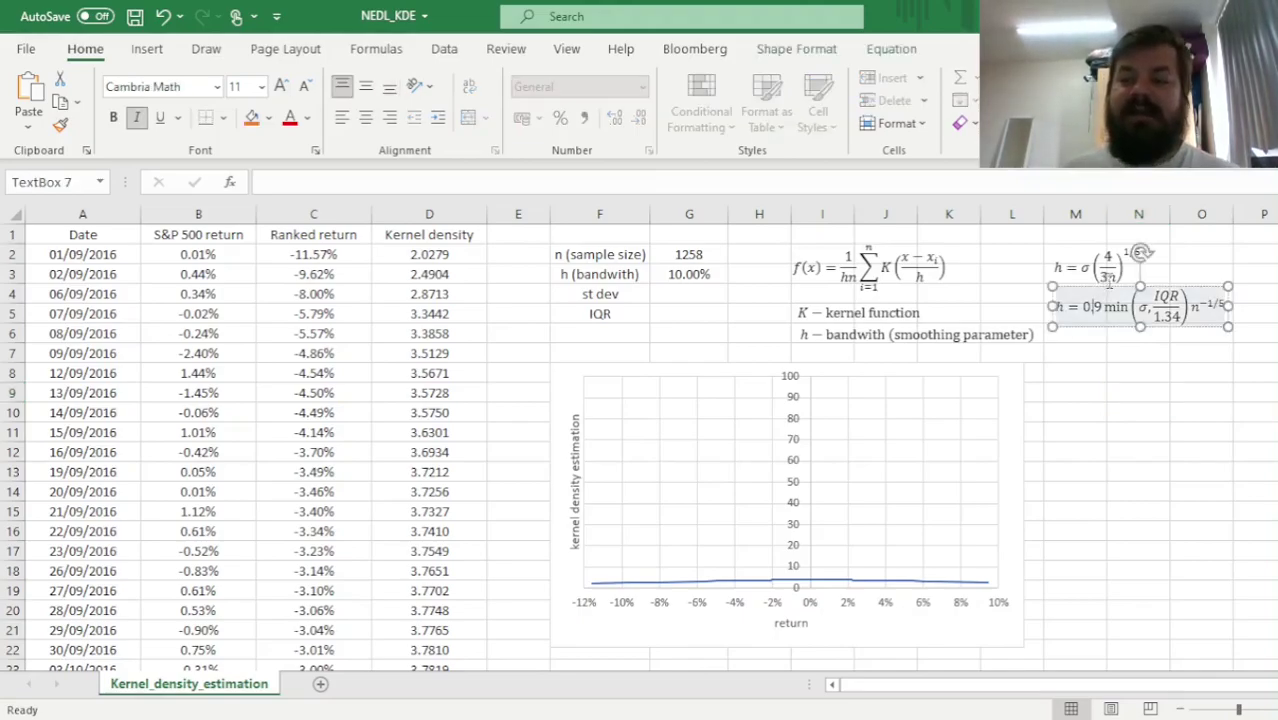
click(1165, 416)
- Calculate the sample standard deviation of the S&P 500 returns in G4 with =STDEV.S(B2:B1259)
click(671, 302)
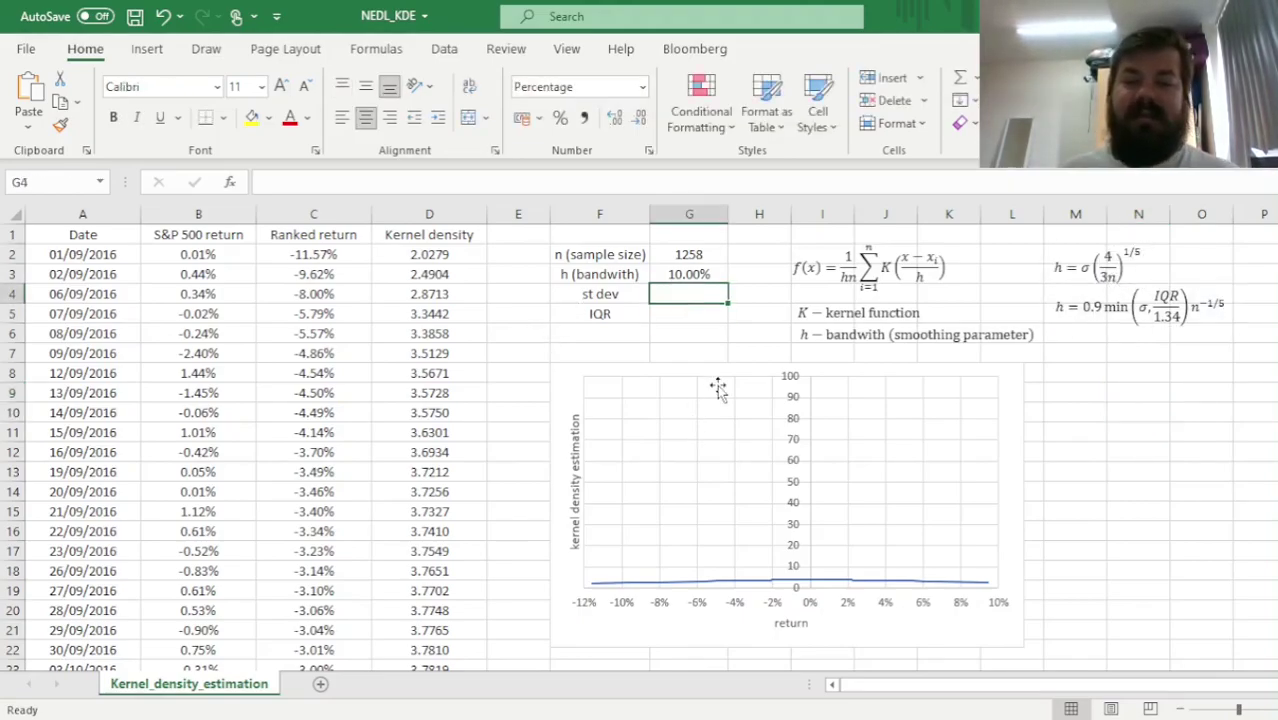
text(=STDEV.S()
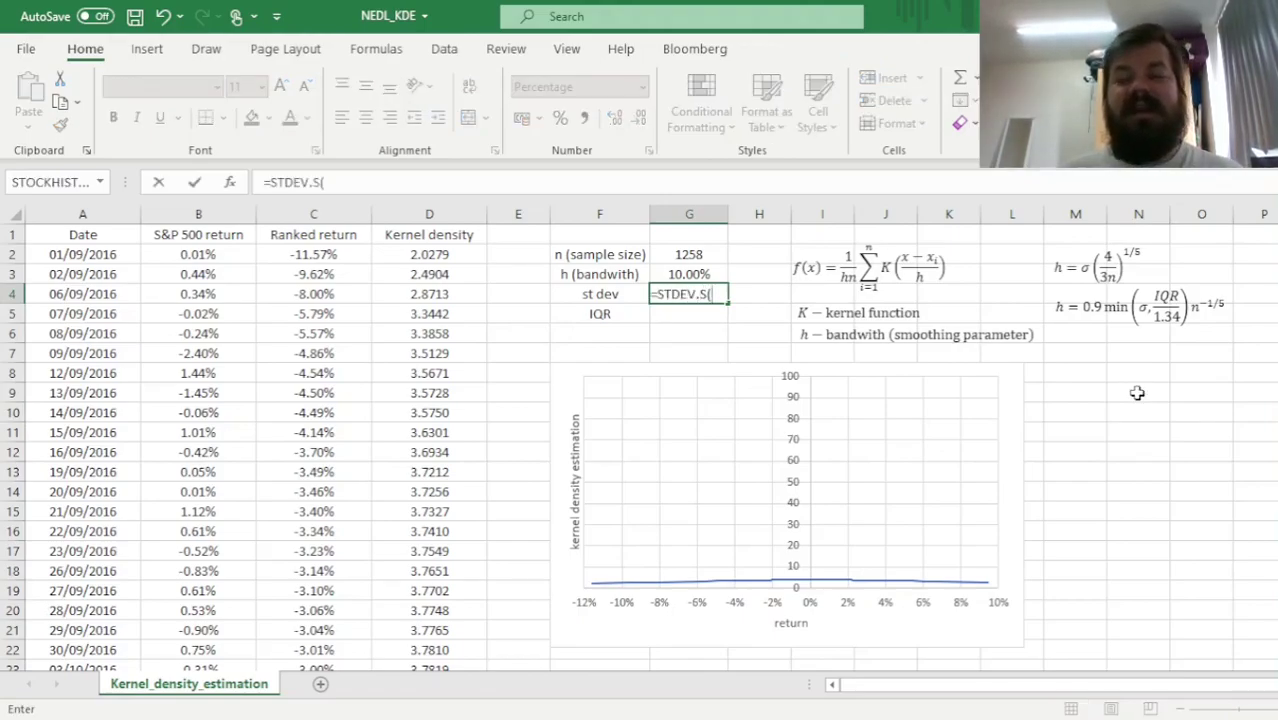
click(203, 255)
drag(203, 255, 217, 268)
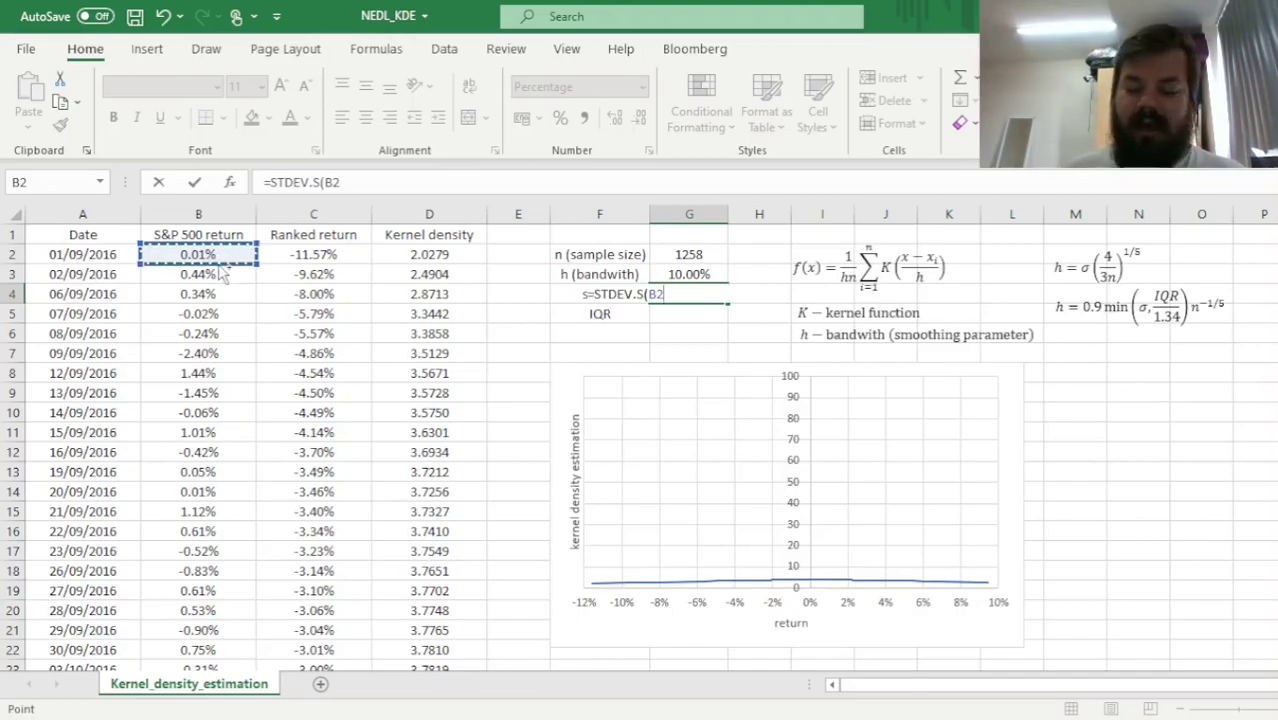
key(ctrl+shift+Down)
text())
key(shift+Return)
key(Down)
scroll(205, 260, up, 1)
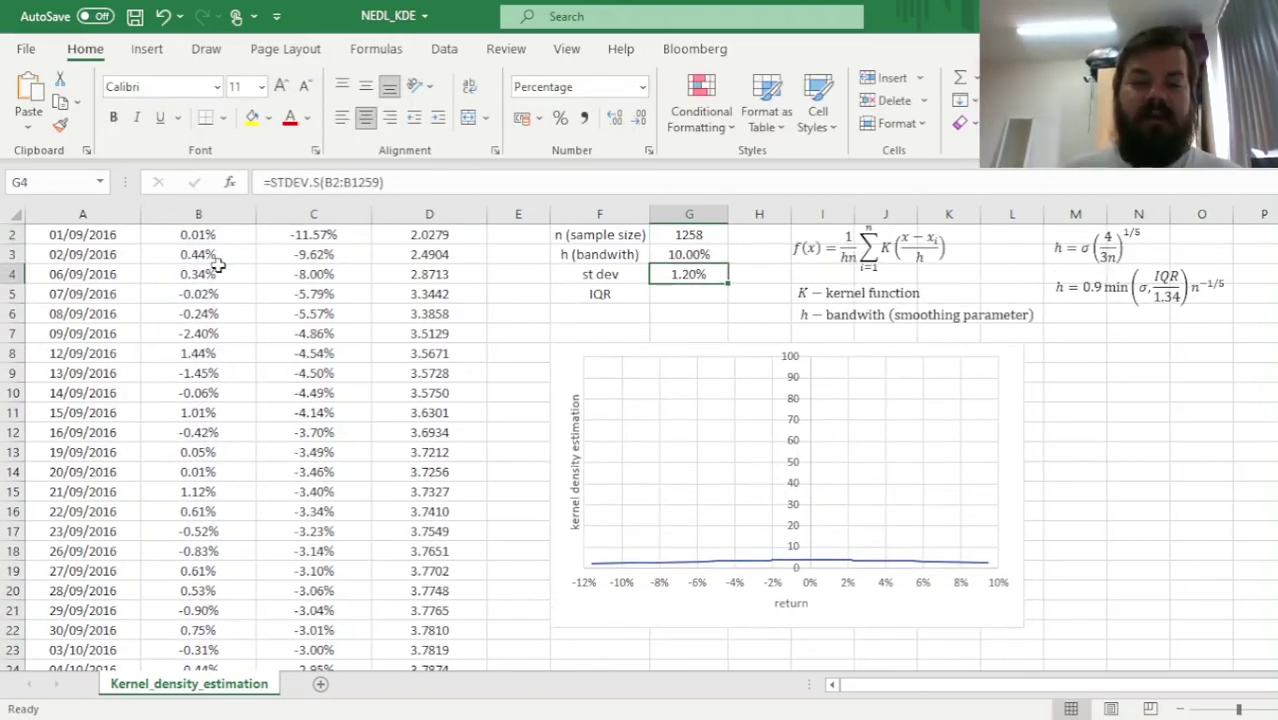
scroll(271, 354, up, 1)
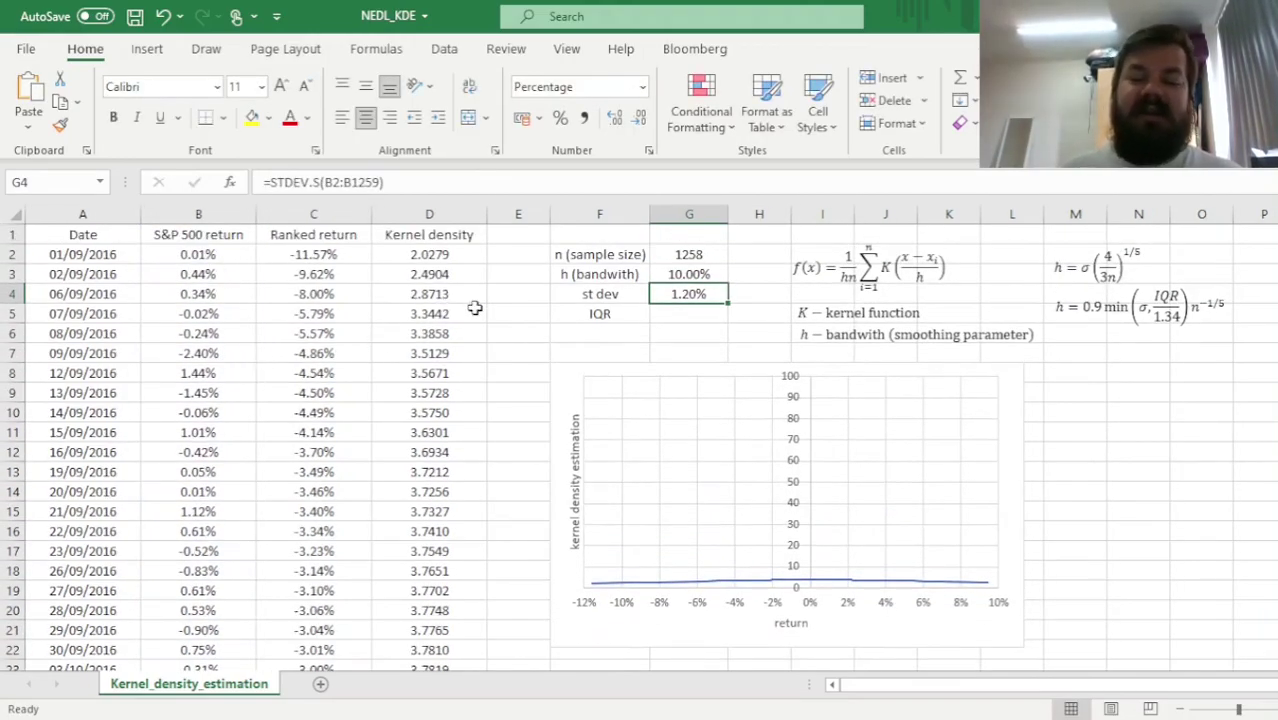
- Replace the bandwidth h in G3 with the rule-of-thumb formula =G4*(4/(3*G2))^(1/5)
click(700, 278)
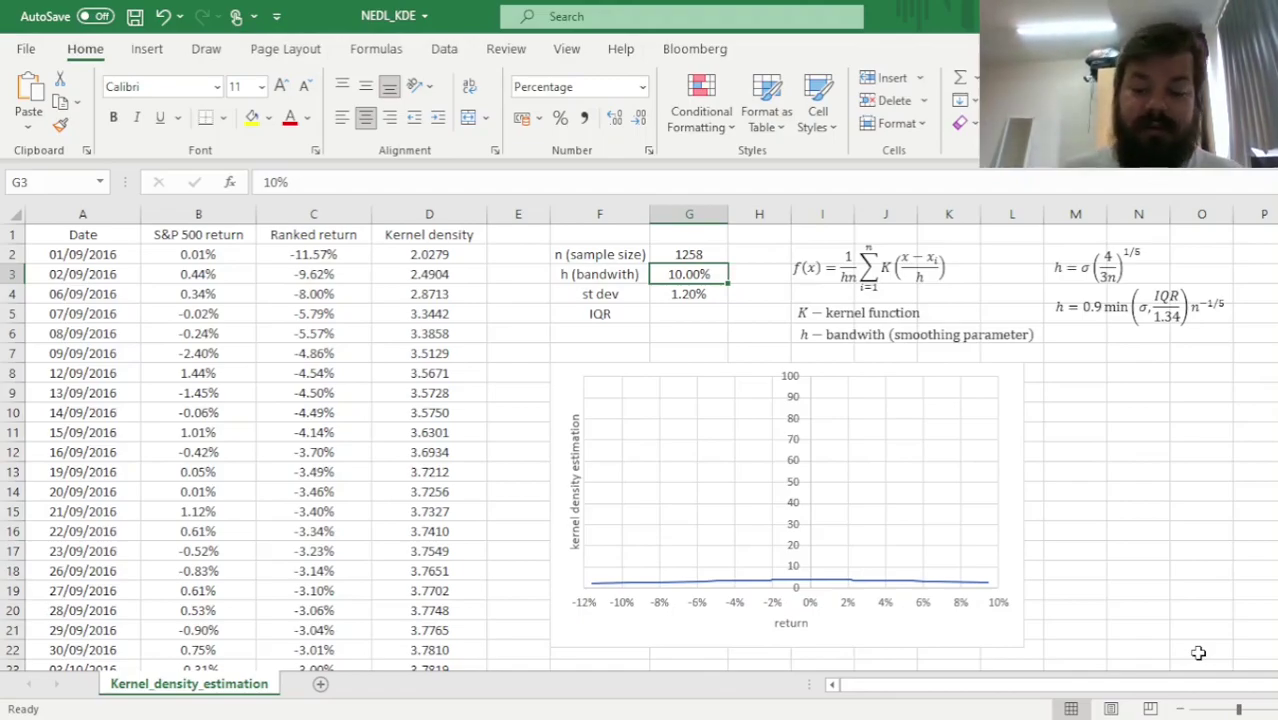
text(=)
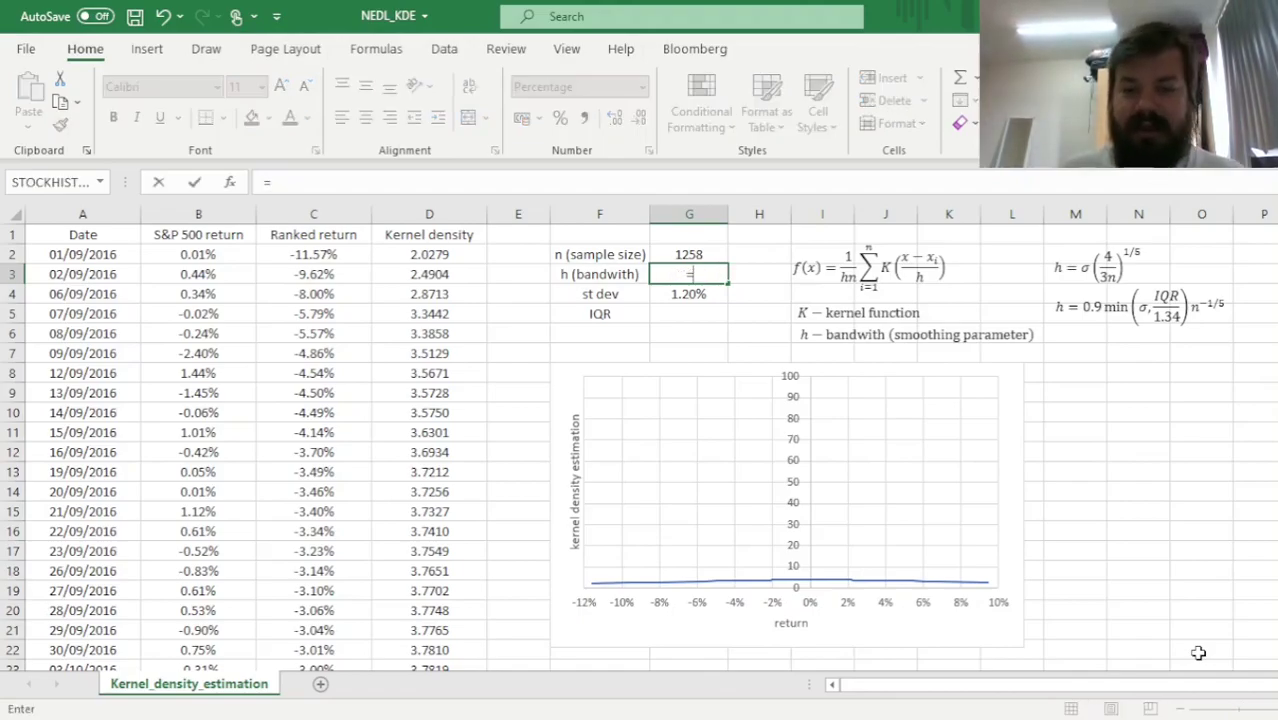
click(690, 294)
text(*()
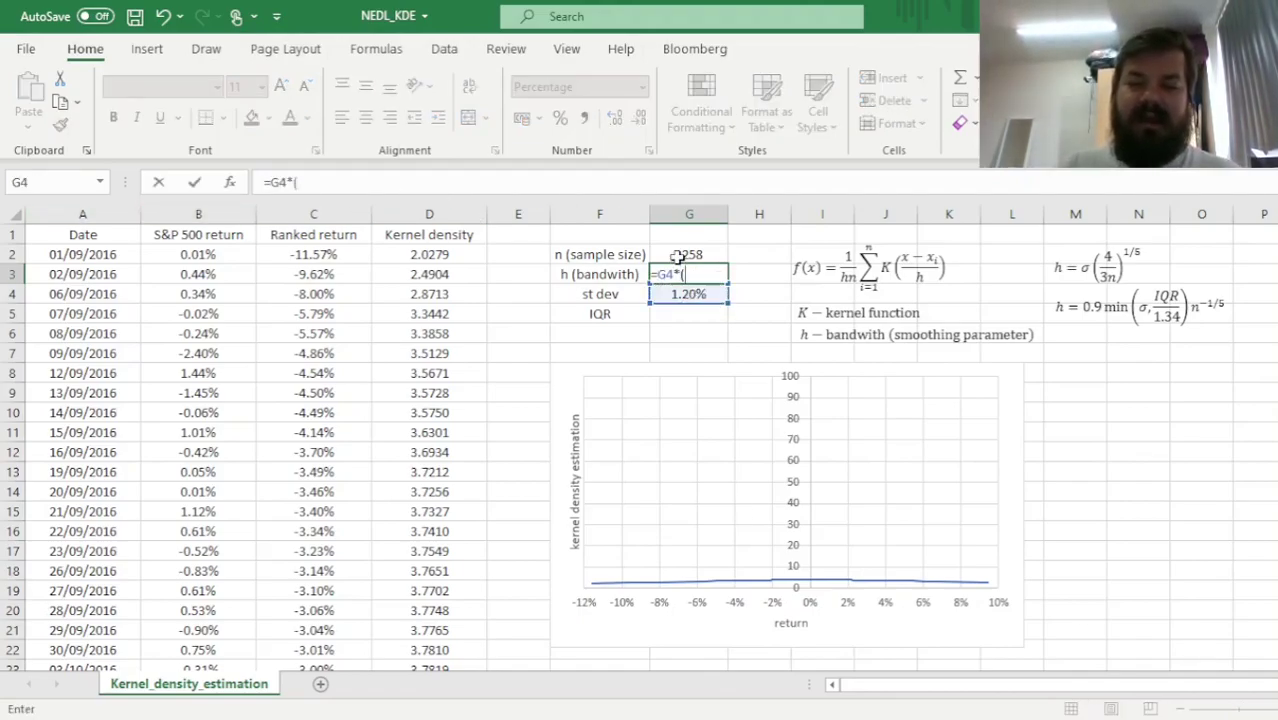
text(4/(3*)
click(678, 256)
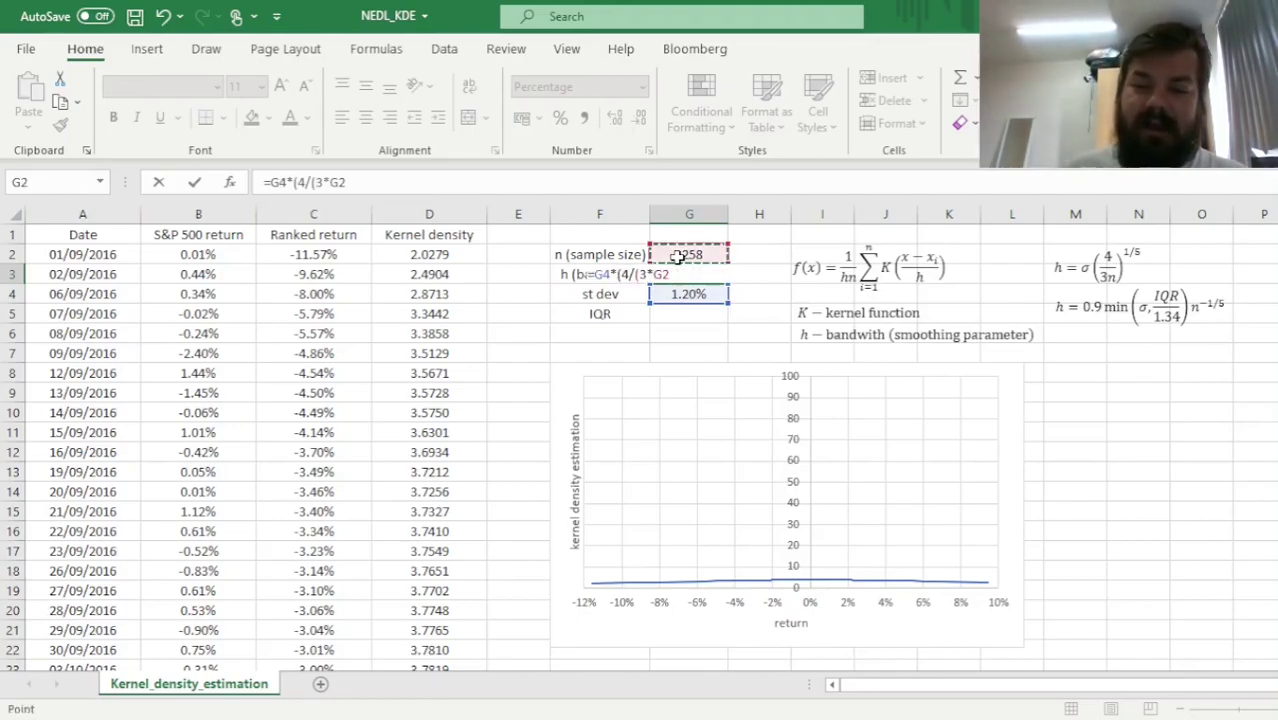
text()))
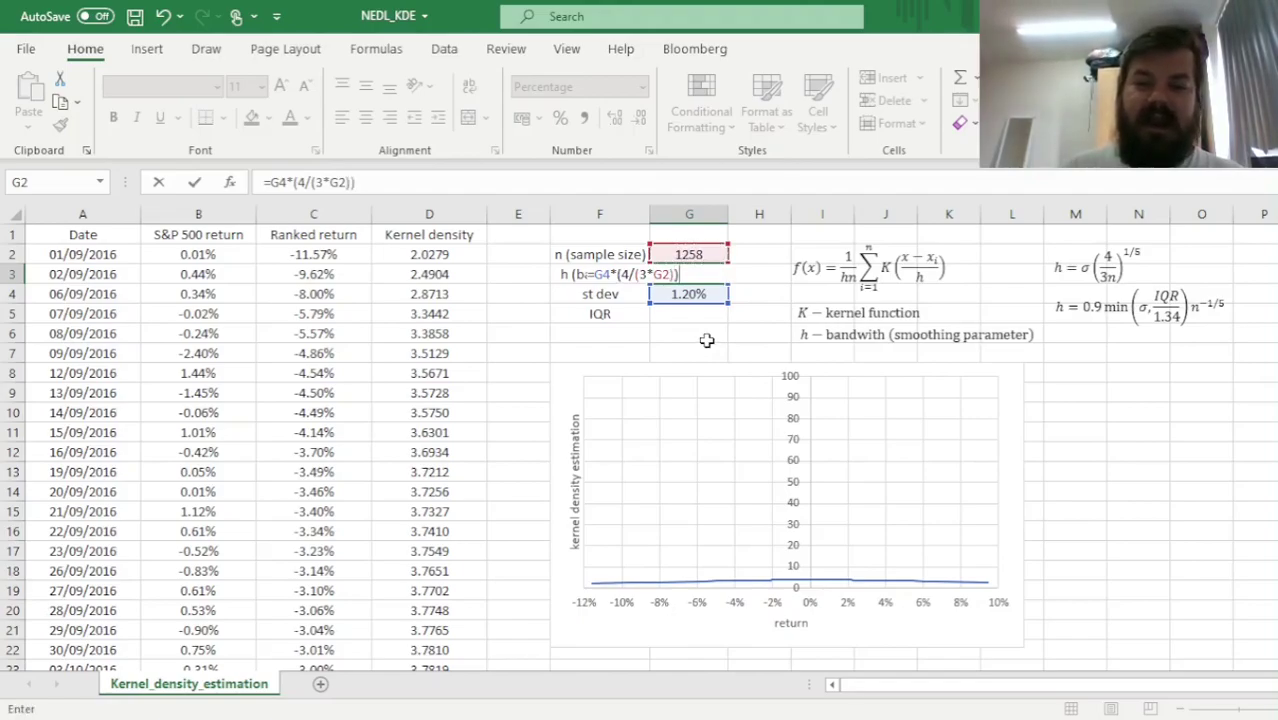
text(^()
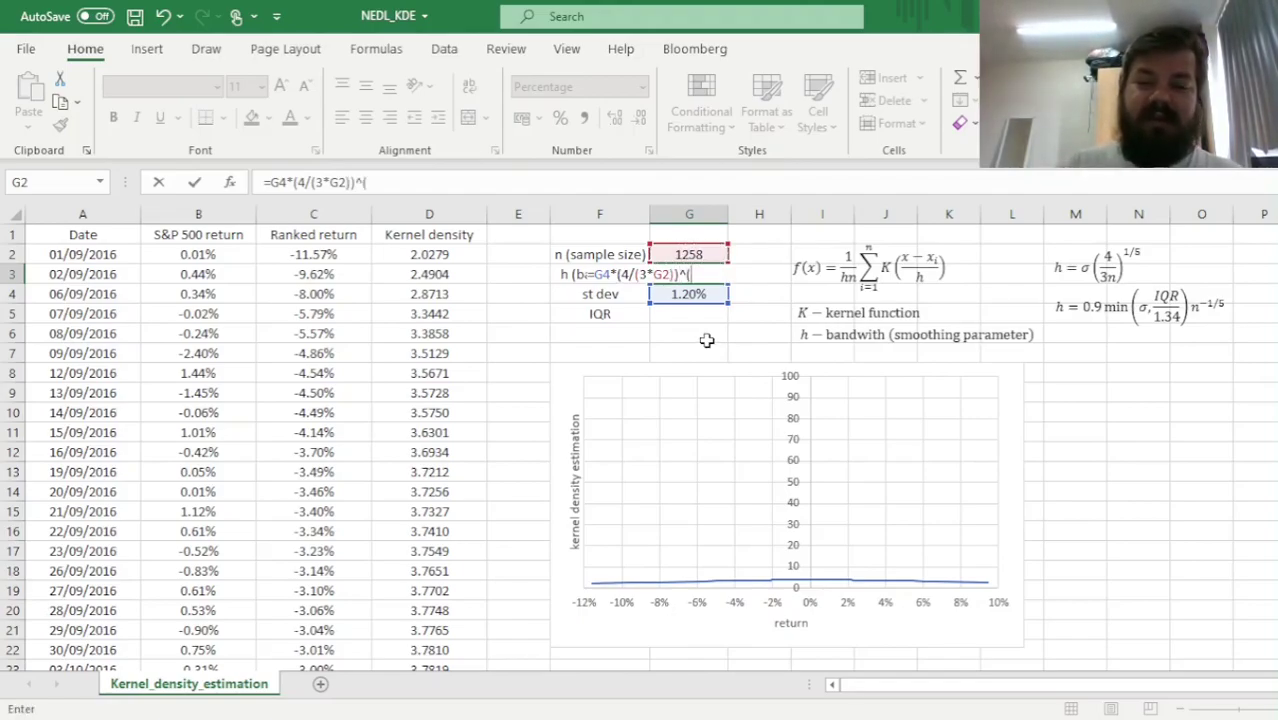
text(1/5))
key(Return)
key(Up)
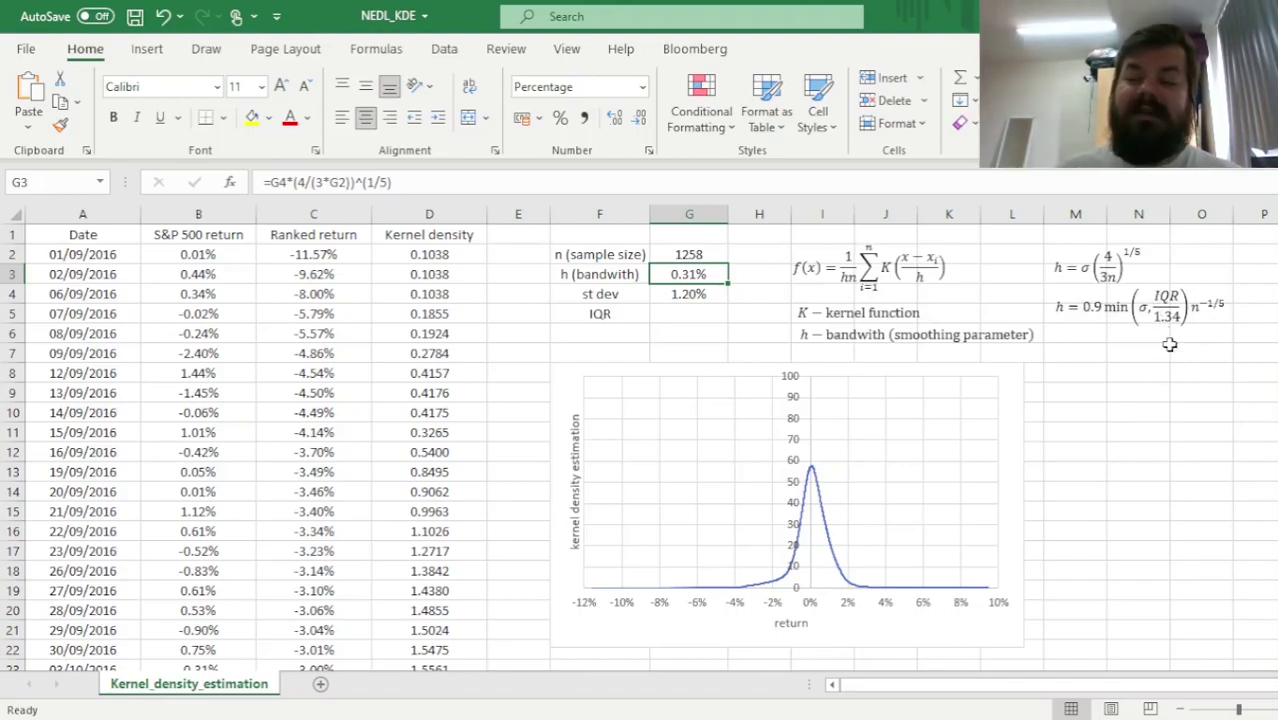
- Begin the IQR formula in G5 with the 75th percentile of the S&P 500 returns, PERCENTILE.EXC(B2:B1259,0.75)
click(1161, 310)
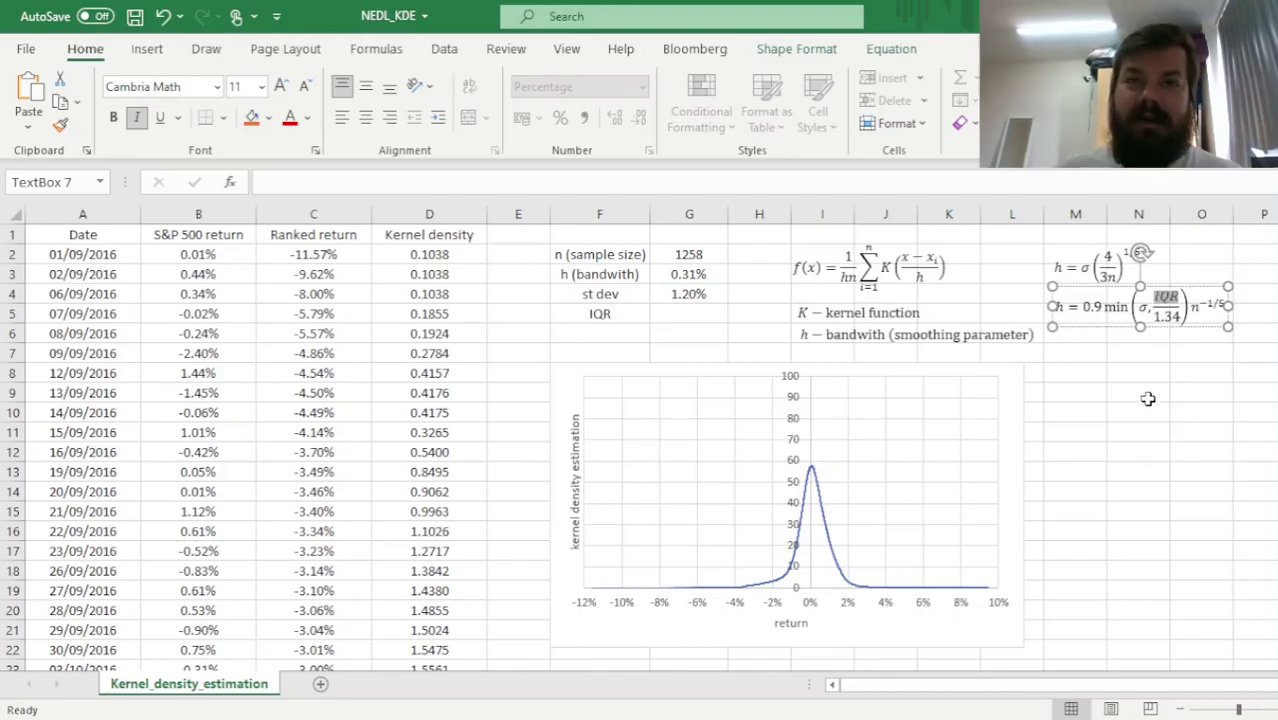
click(1136, 396)
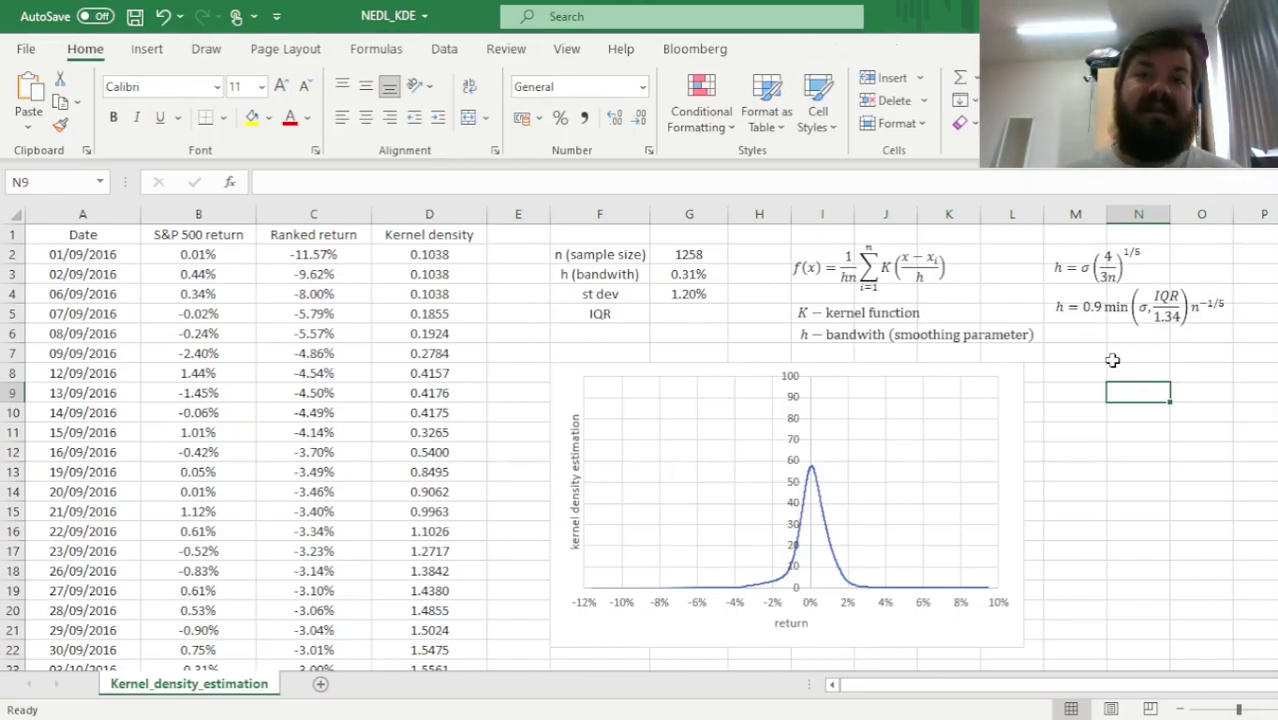
click(710, 316)
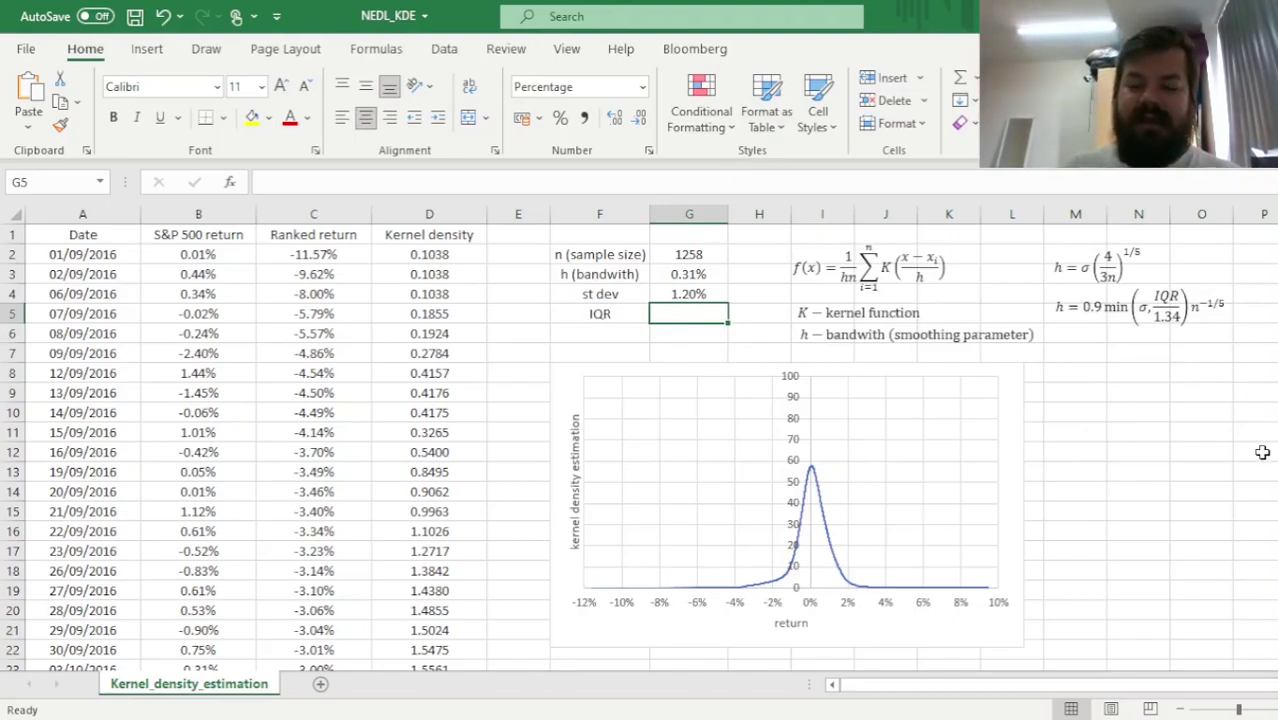
text(=)
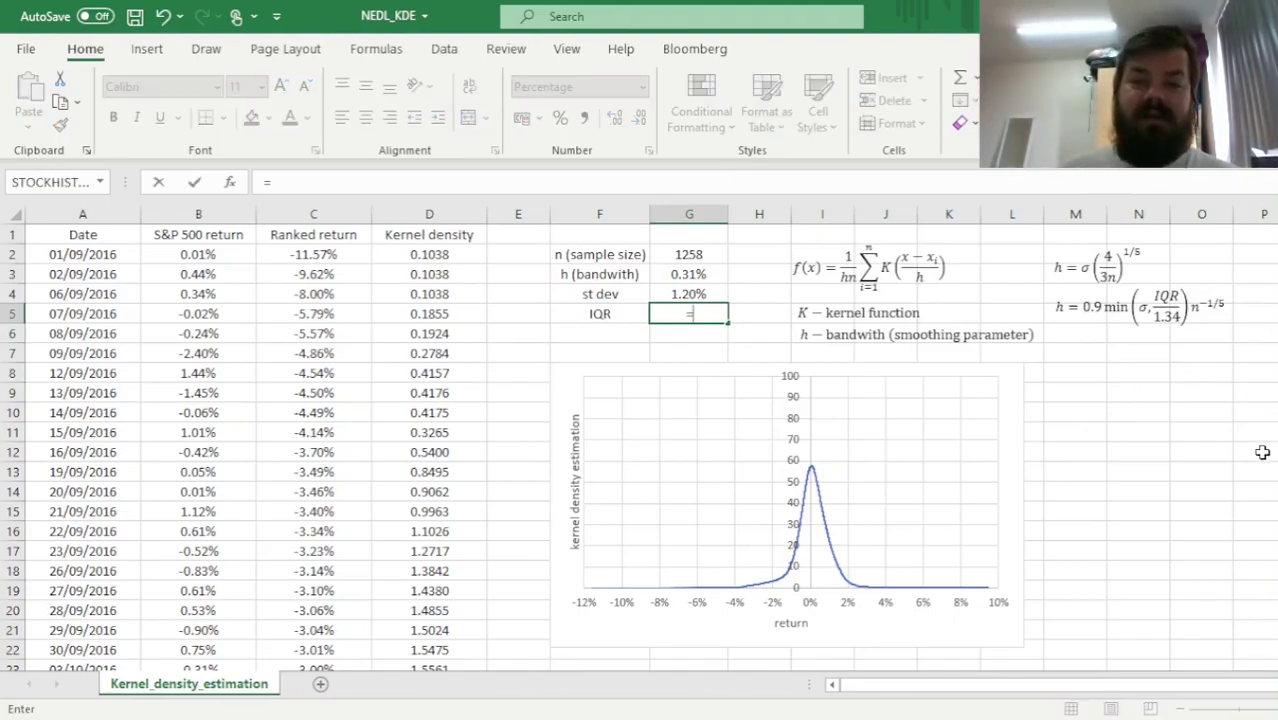
text(P)
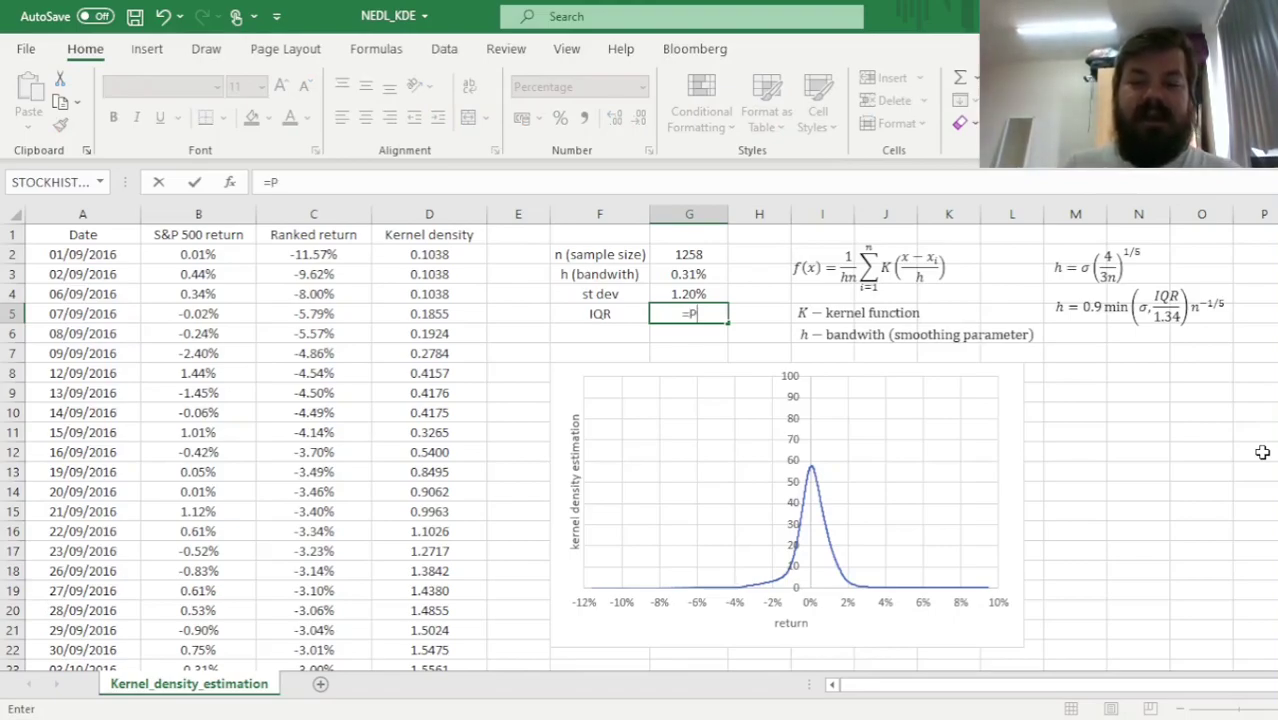
text(ERCENTILE.EXC()
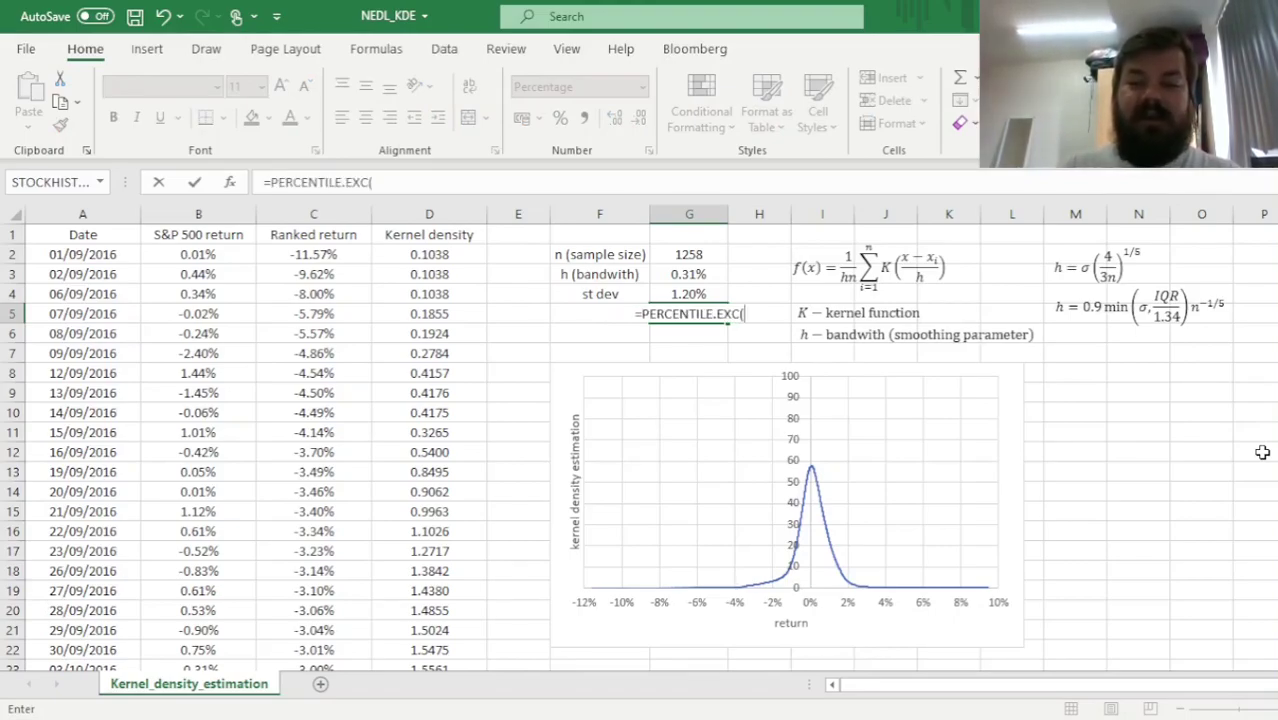
click(197, 243)
click(197, 255)
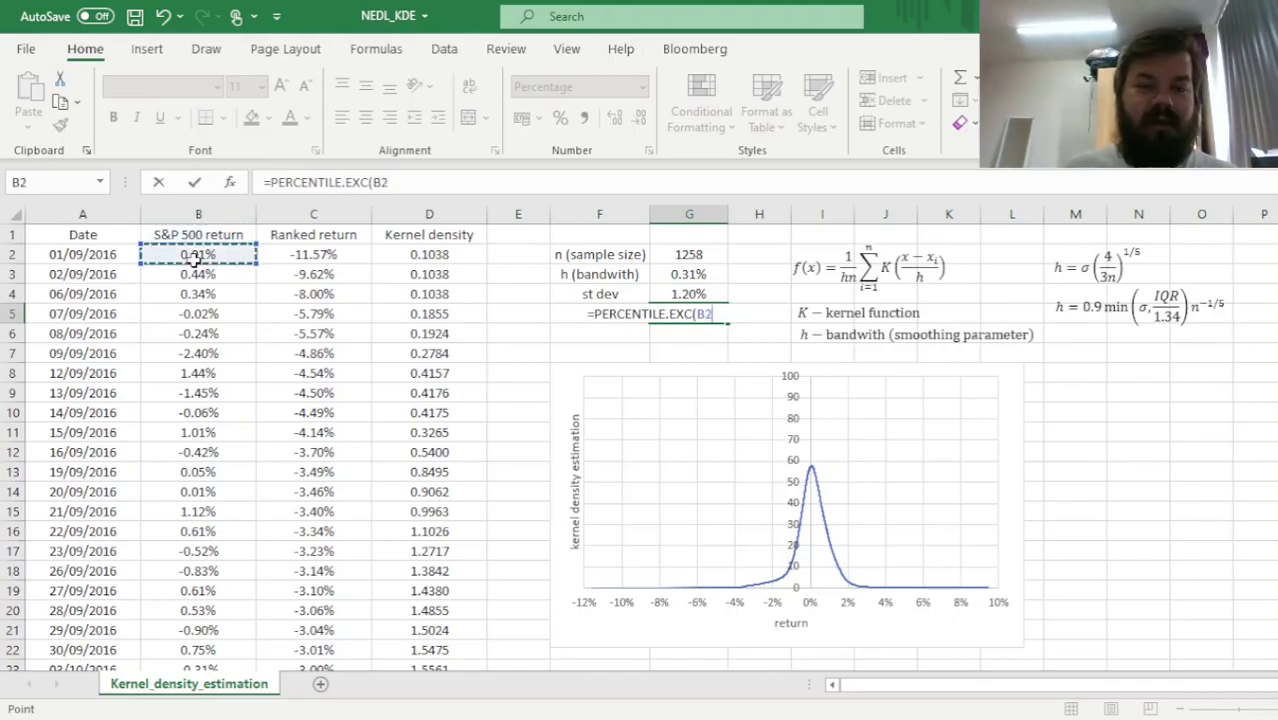
key(ctrl+shift+Down)
text(,0.75) -)
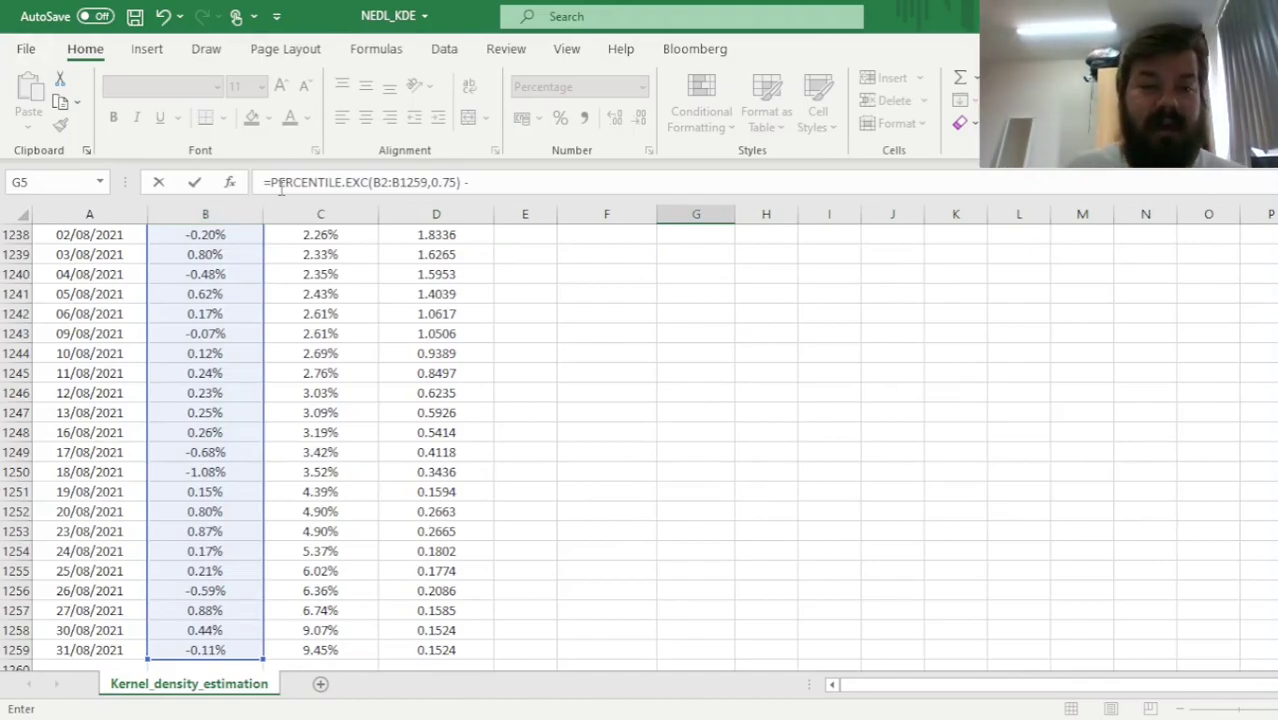
- Complete the IQR formula in G5 by subtracting the 25th percentile, PERCENTILE.EXC(B2:B1259,0.25), reusing the first percentile expression
drag(269, 182, 459, 182)
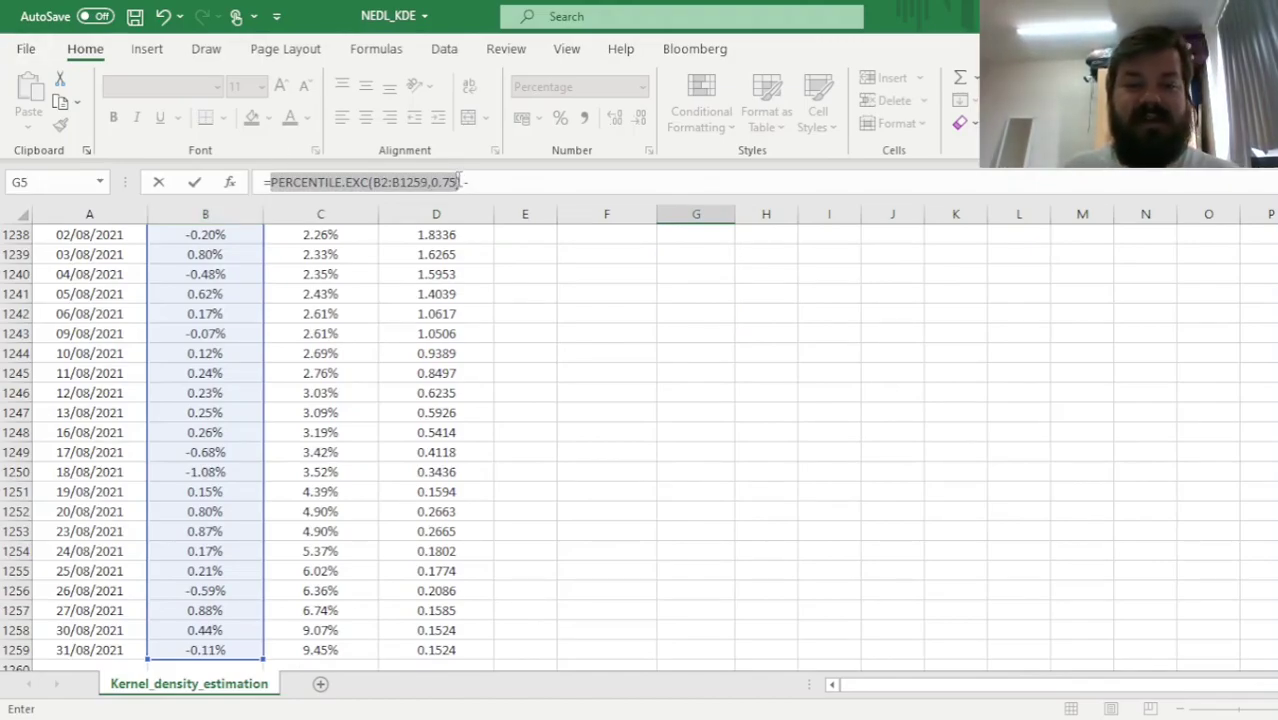
key(ctrl+c)
click(497, 182)
text(-)
key(ctrl+v)
click(653, 182)
key(BackSpace)
key(BackSpace)
text(25)
key(Return)
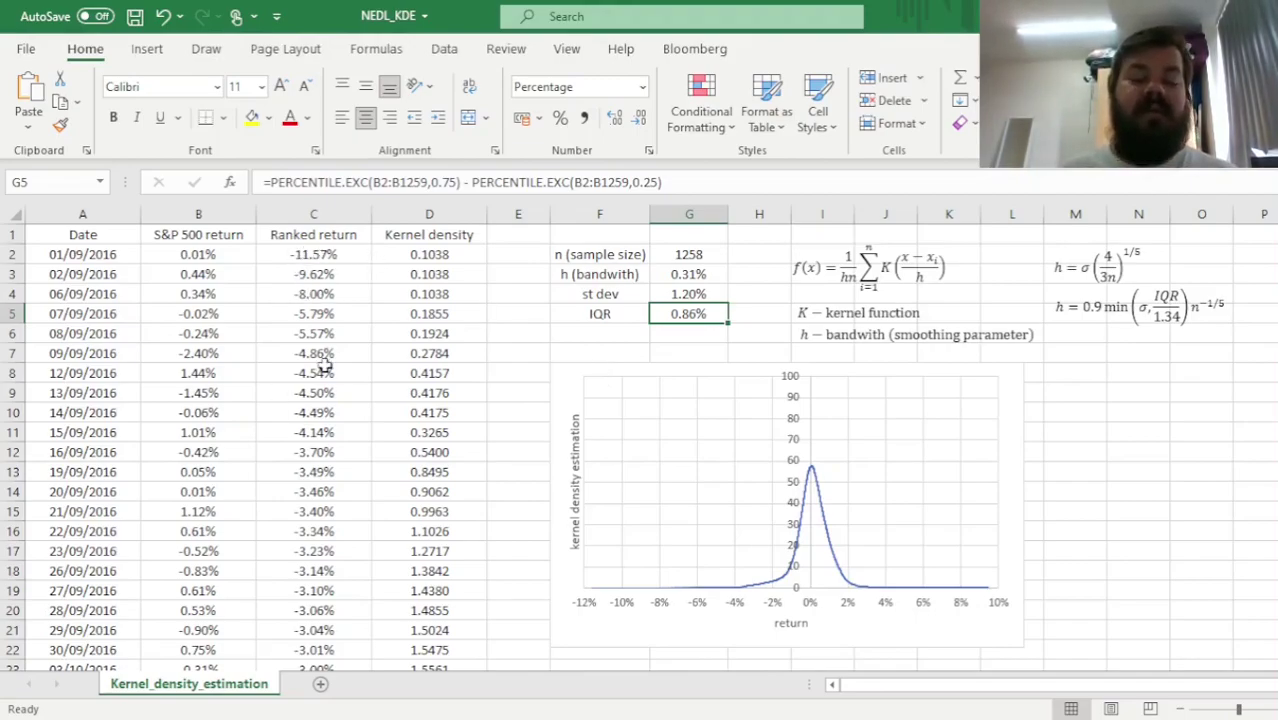
click(314, 254)
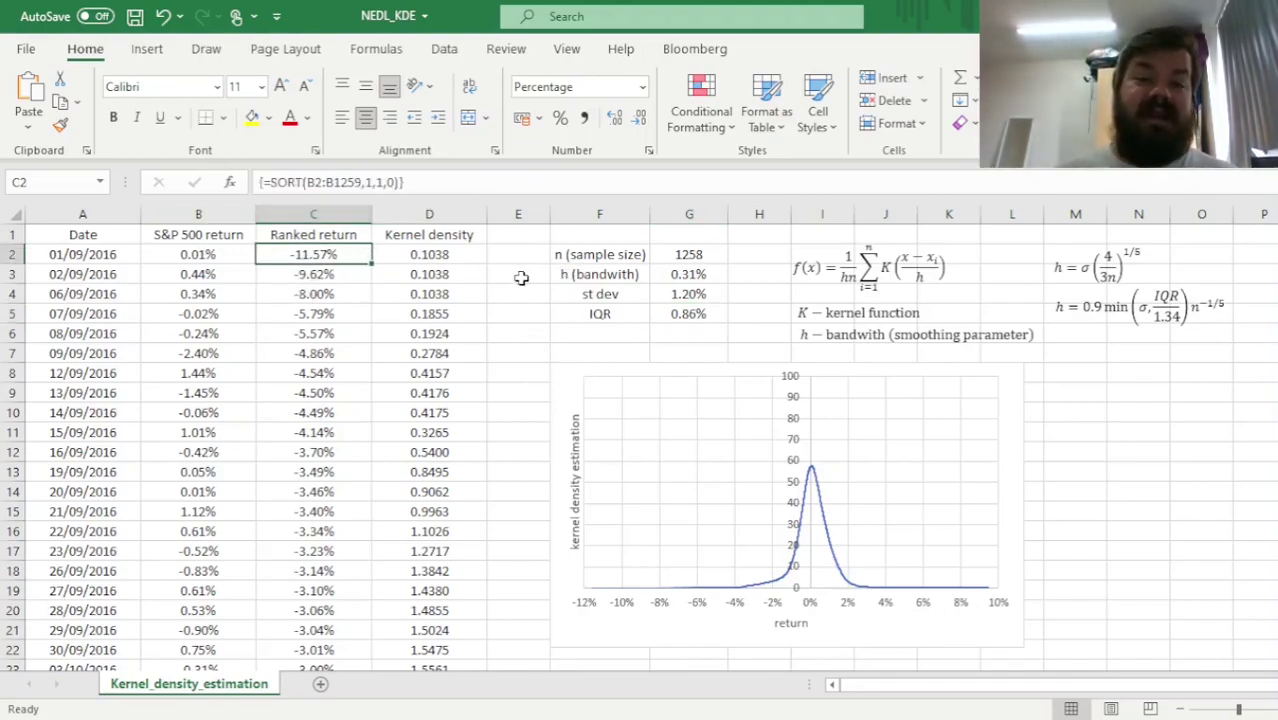
click(686, 316)
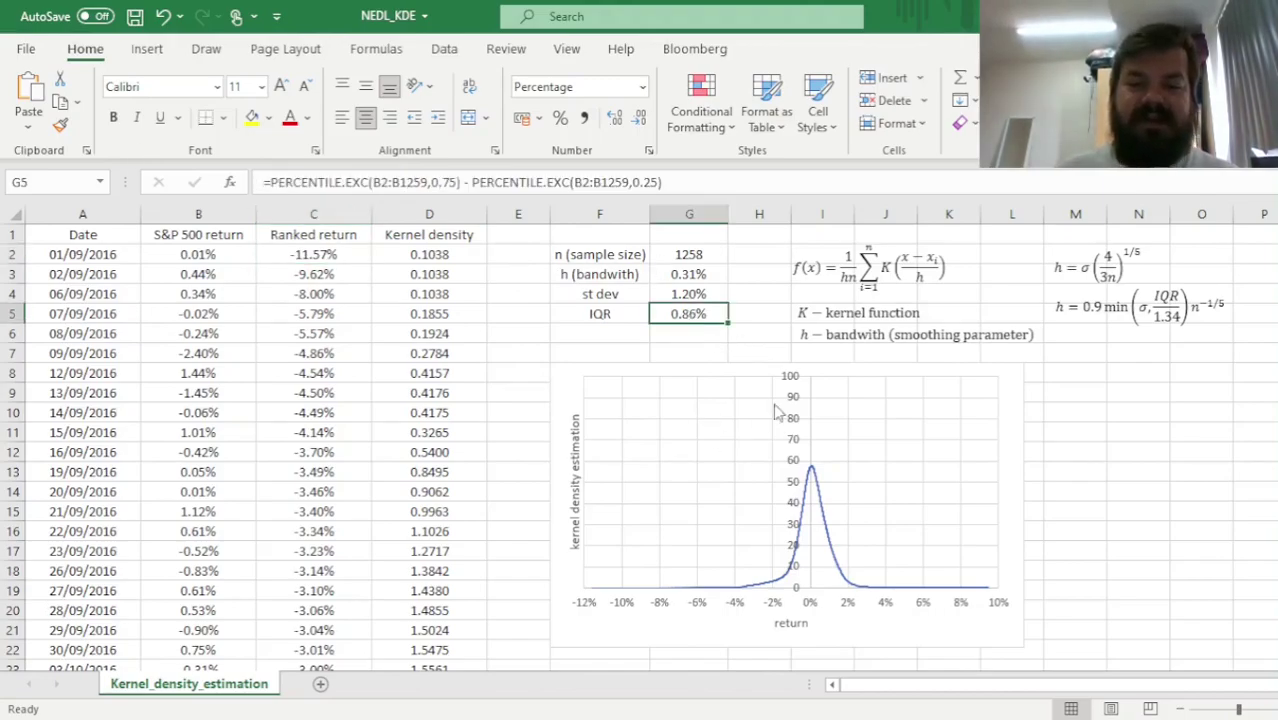
click(694, 291)
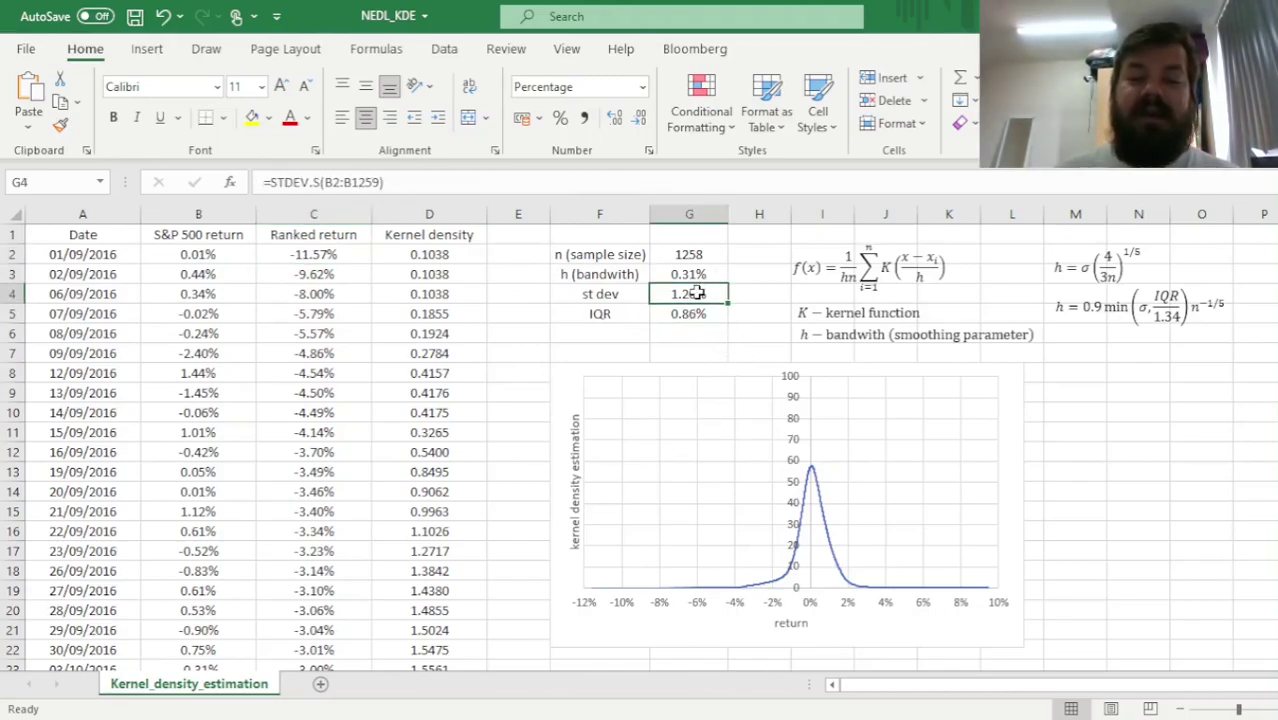
click(686, 318)
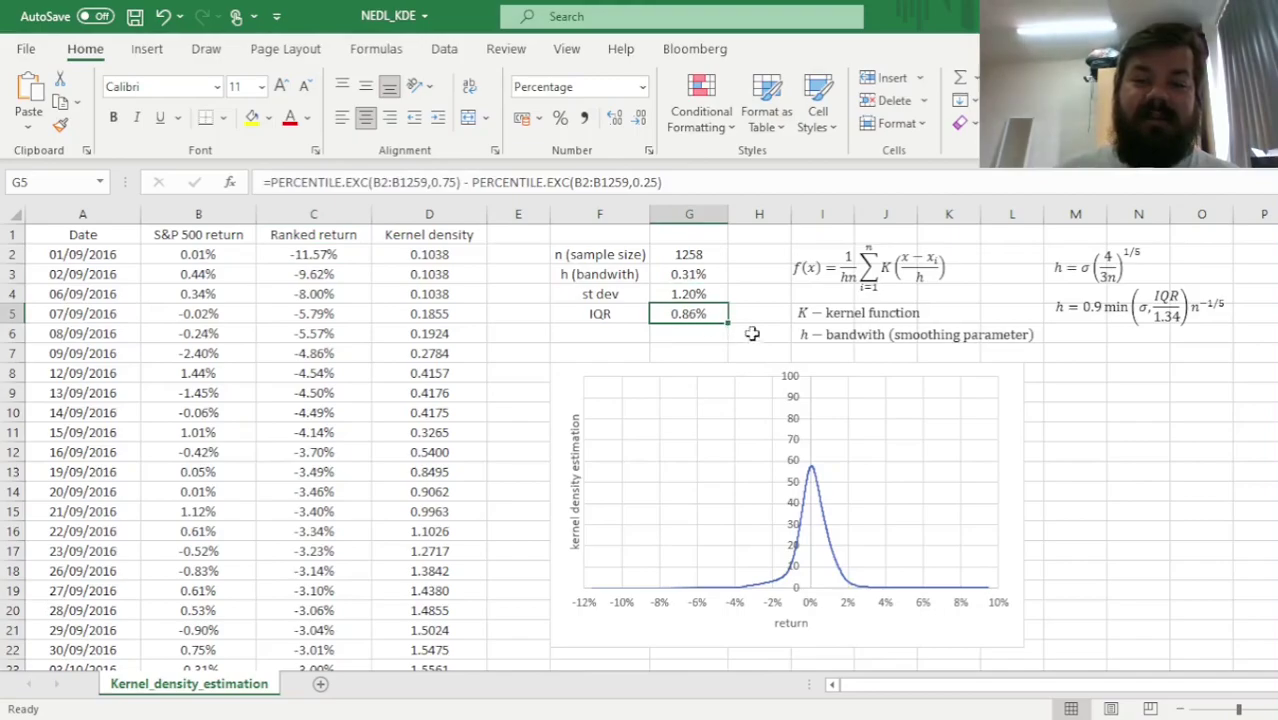
- Replace the bandwidth h in G3 with the IQR-based rule-of-thumb formula =0.9*MIN(G4,G5/1.34)*G2^(-1/5)
click(714, 276)
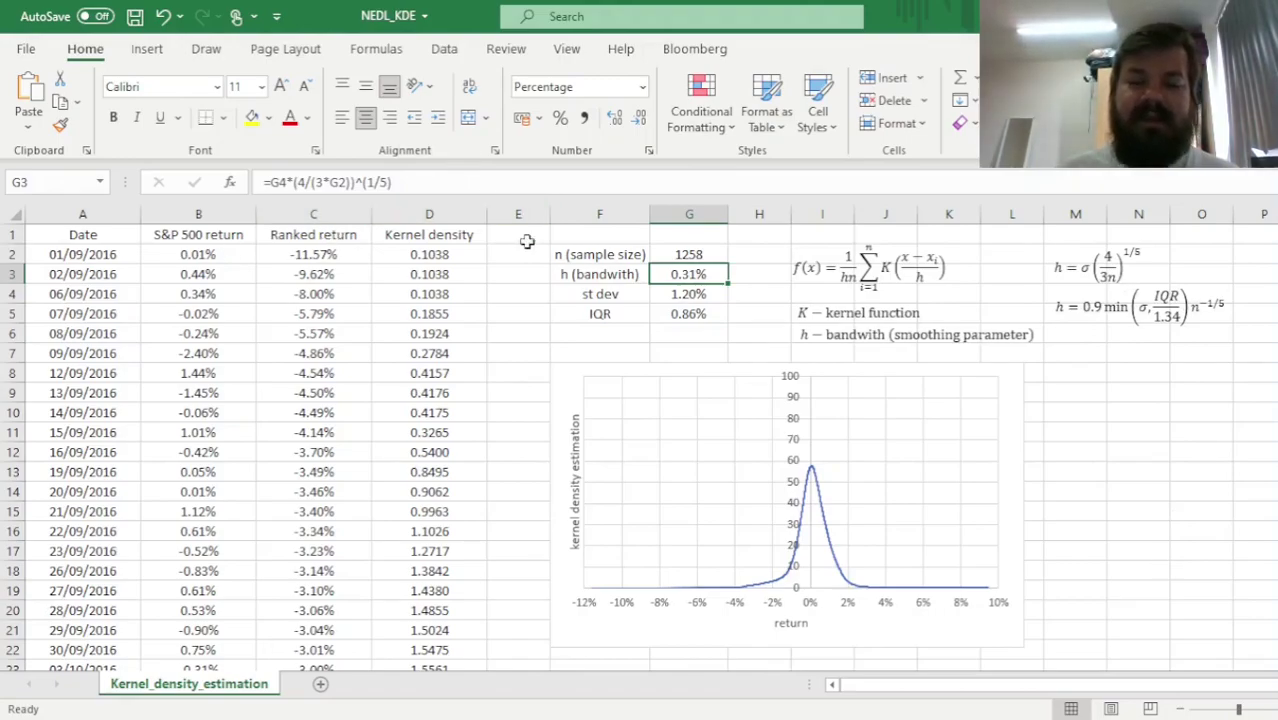
text(=)
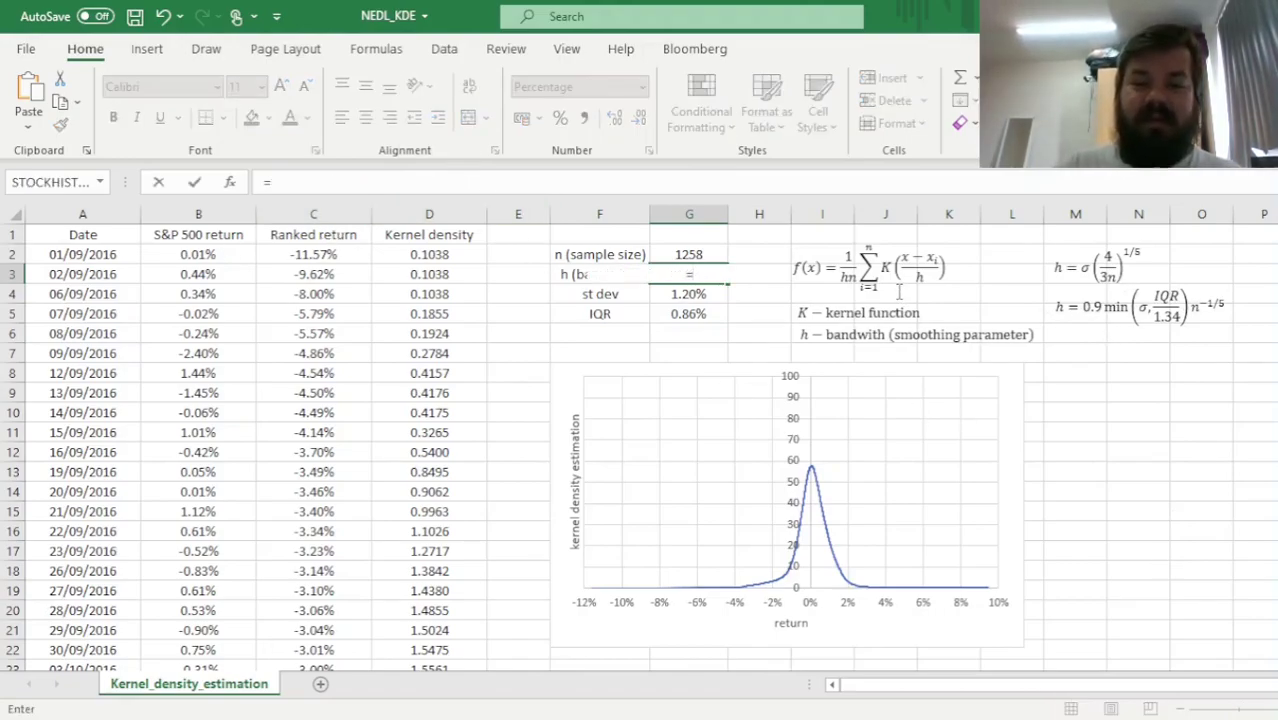
text(0.9*MIN()
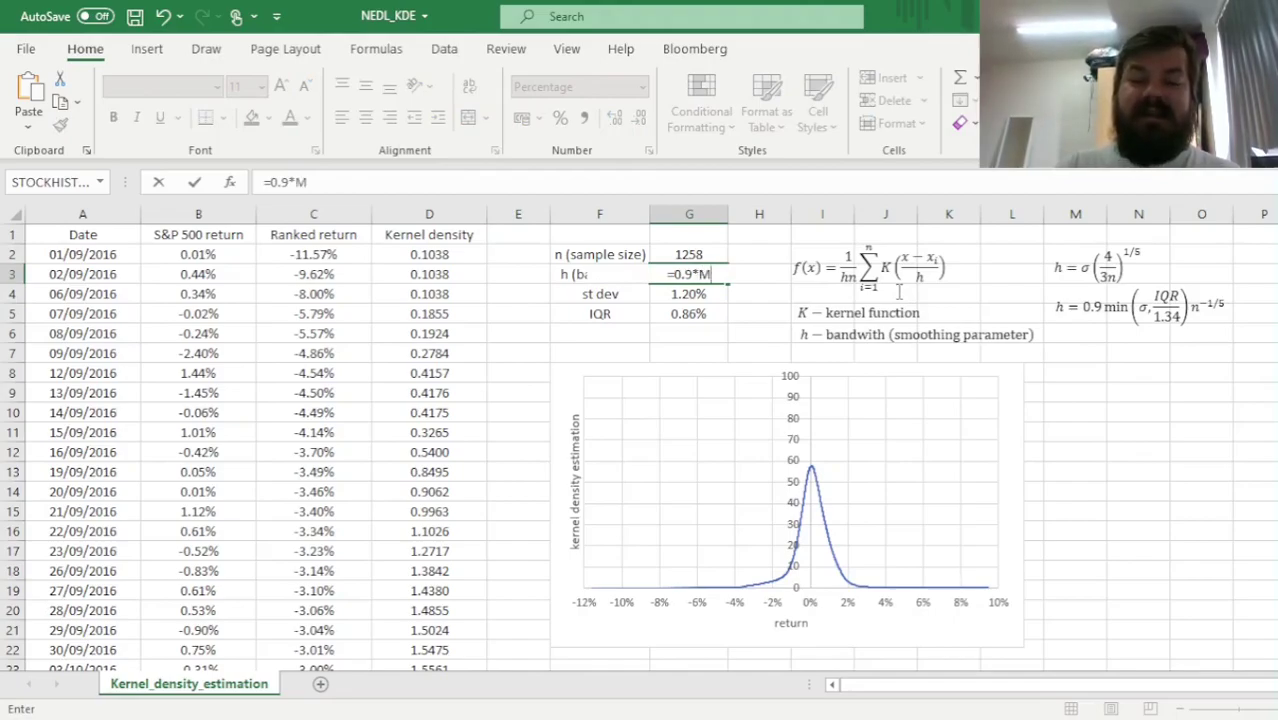
click(700, 318)
key(Up)
text(,)
click(705, 316)
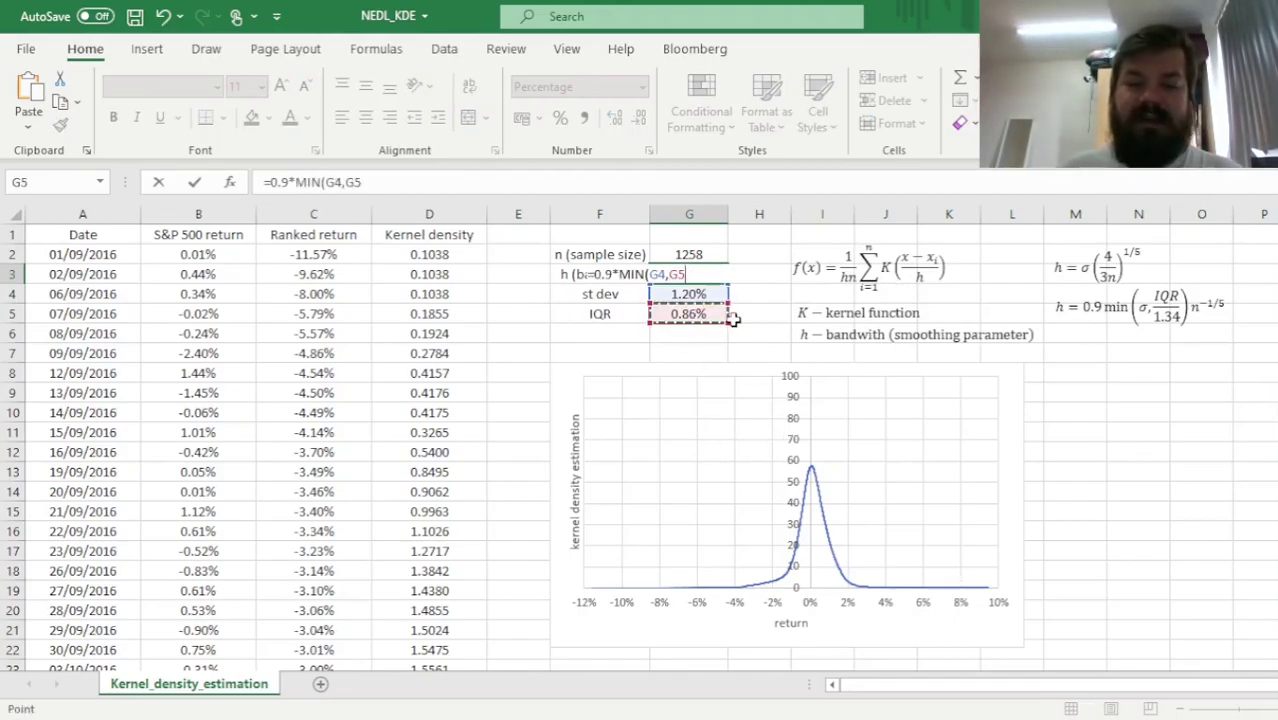
text(/1.34)
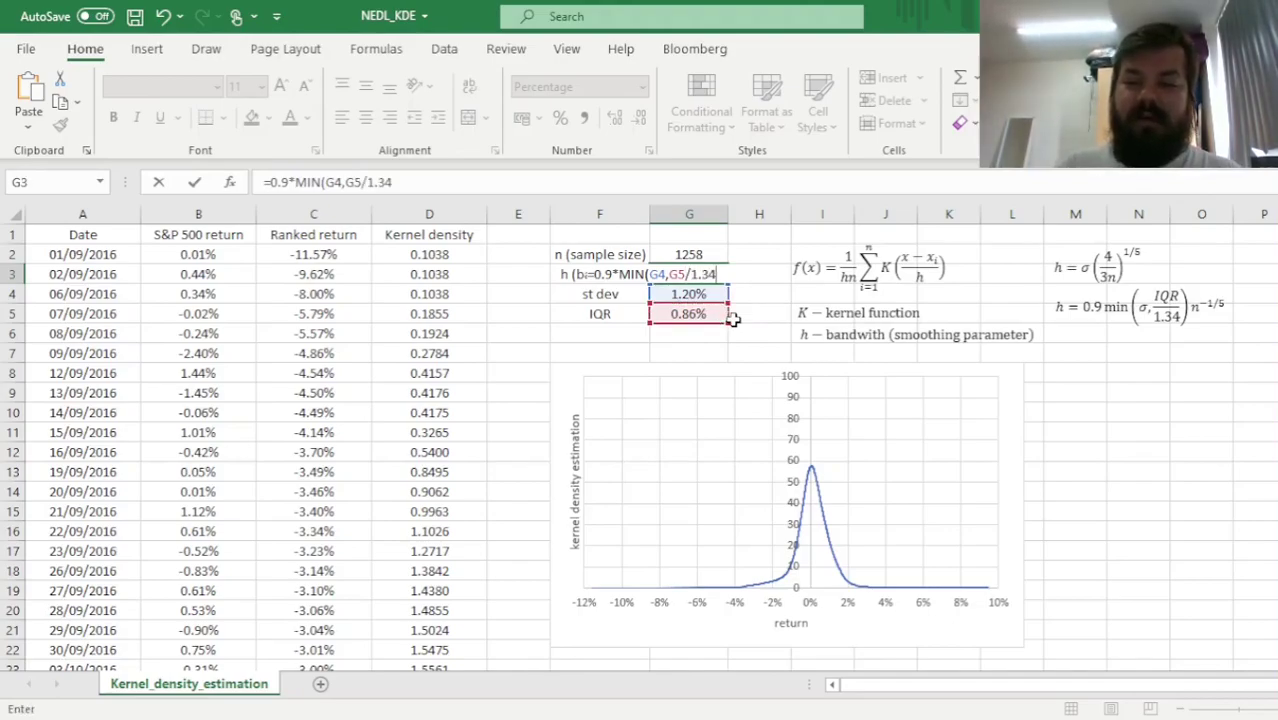
text()*)
click(703, 252)
text(^)
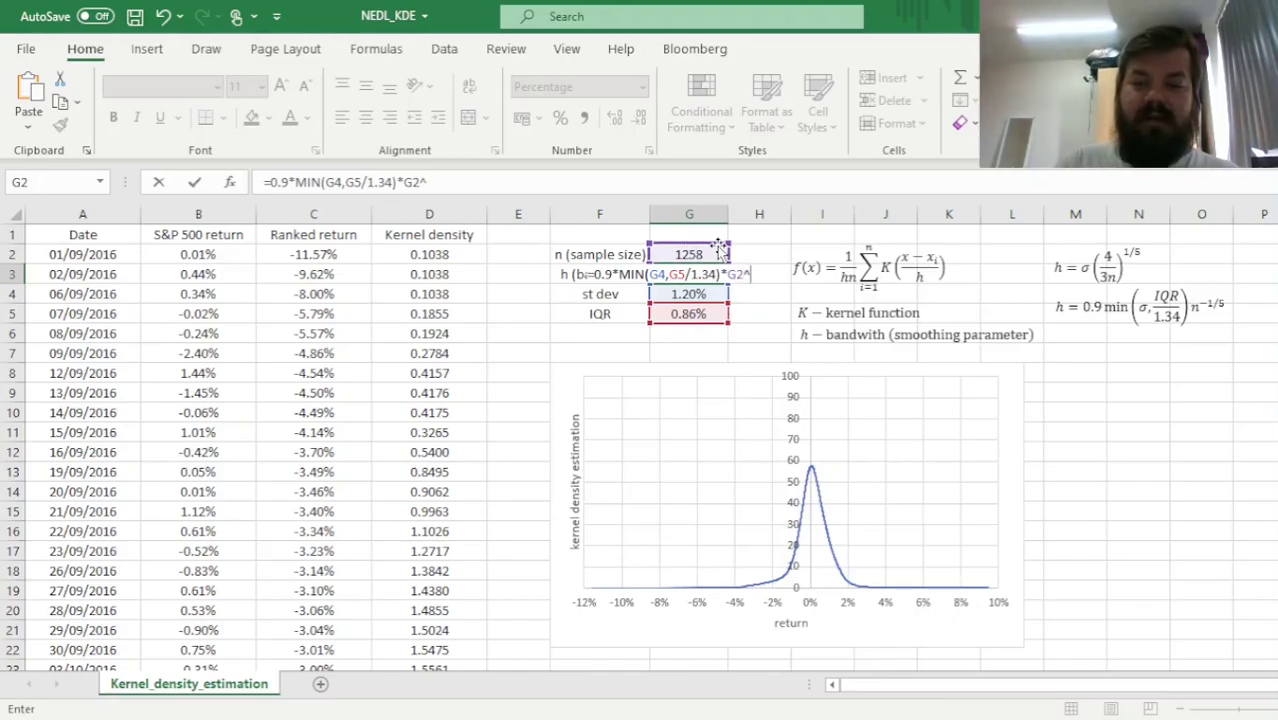
text((-1/5))
key(Return)
key(Up)
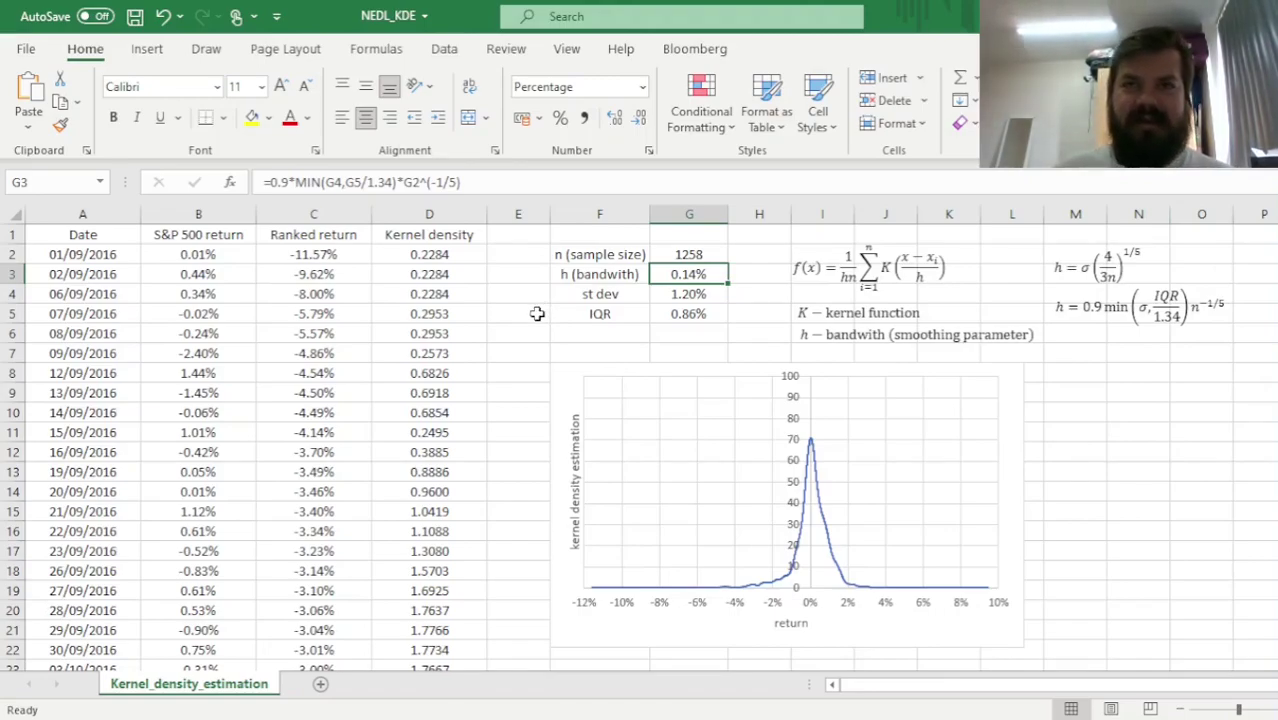
- Replace the normal kernel in the D2 density formula with T.DIST using 6 degrees of freedom, and fill it down the Kernel density column
click(440, 236)
click(453, 256)
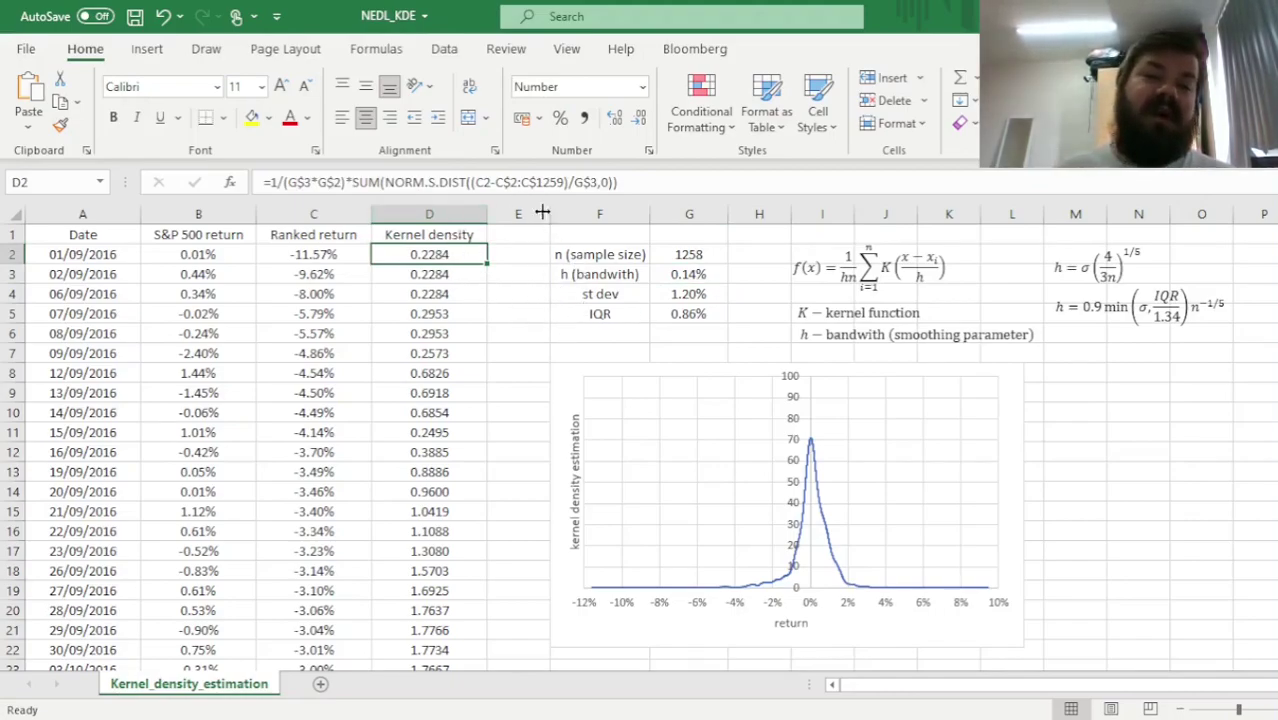
drag(385, 183, 460, 183)
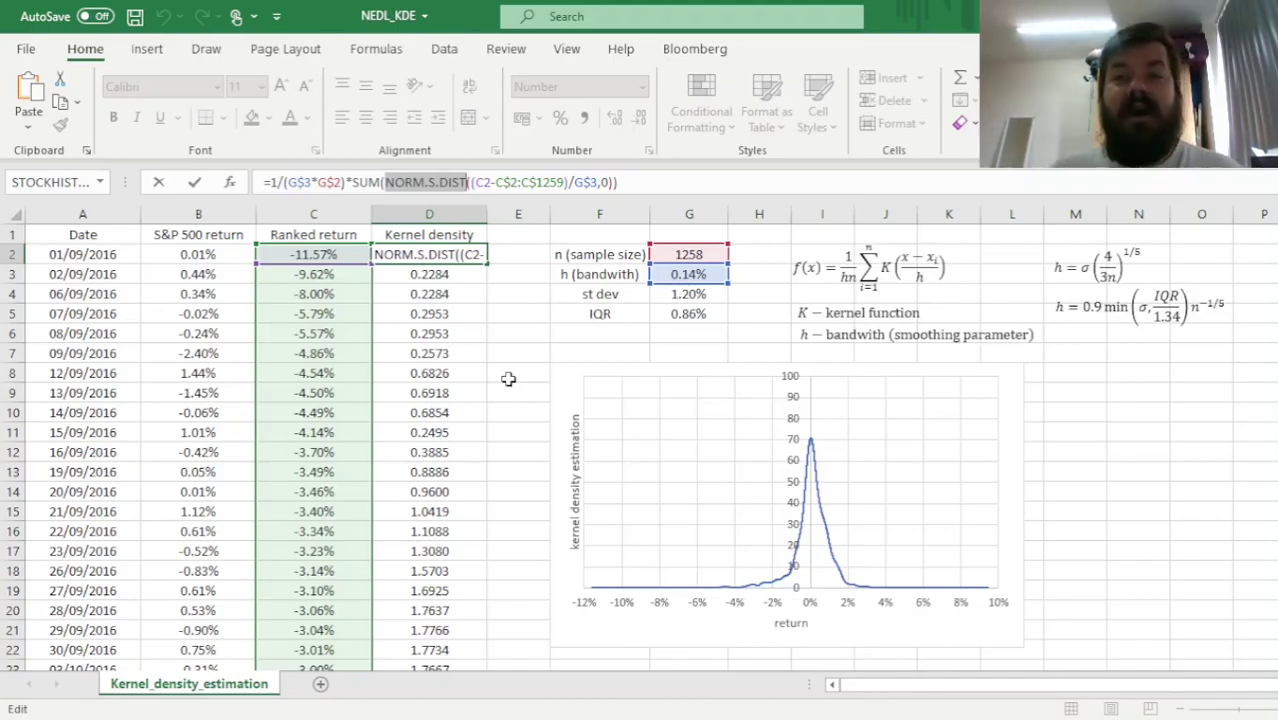
key(BackSpace)
text(T.D)
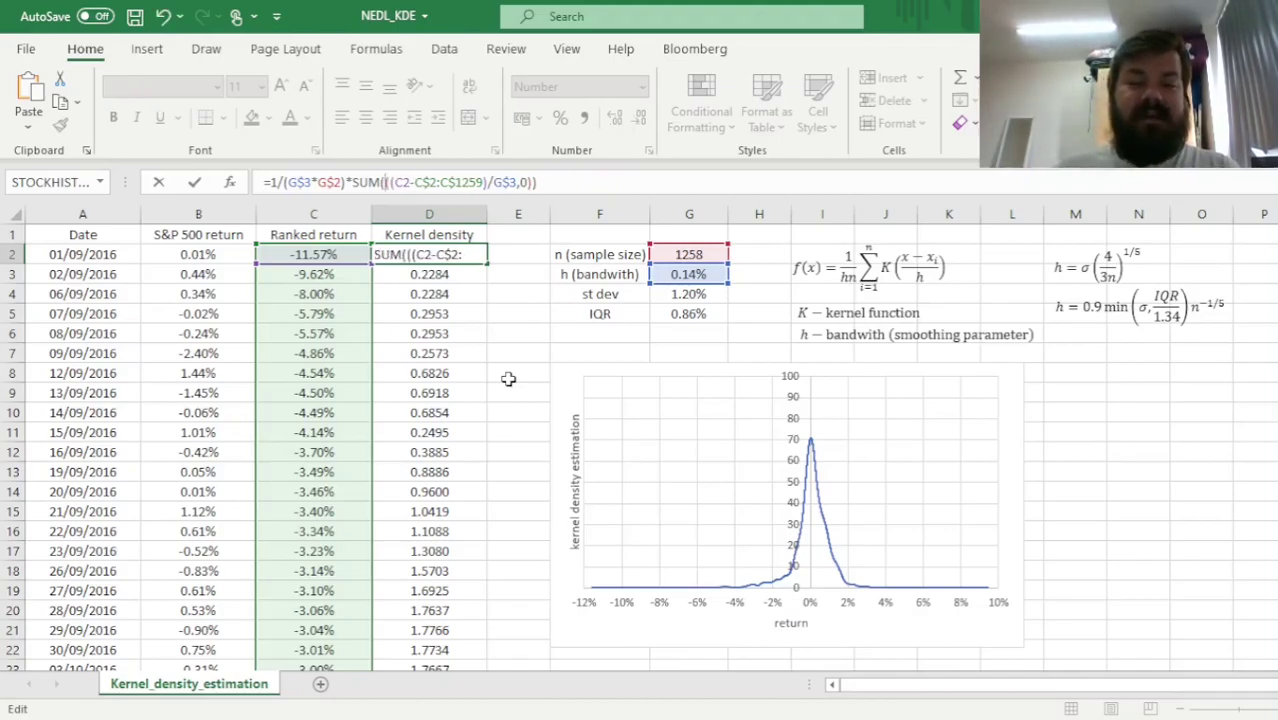
text(IST)
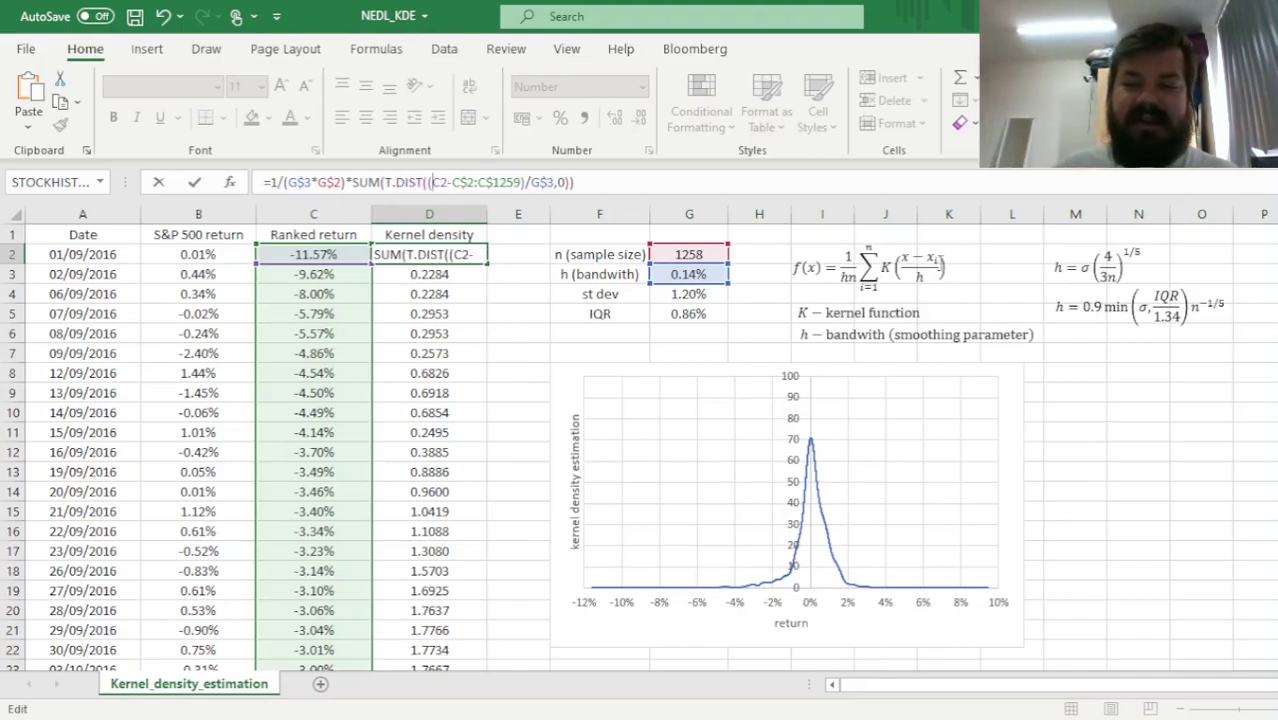
click(558, 182)
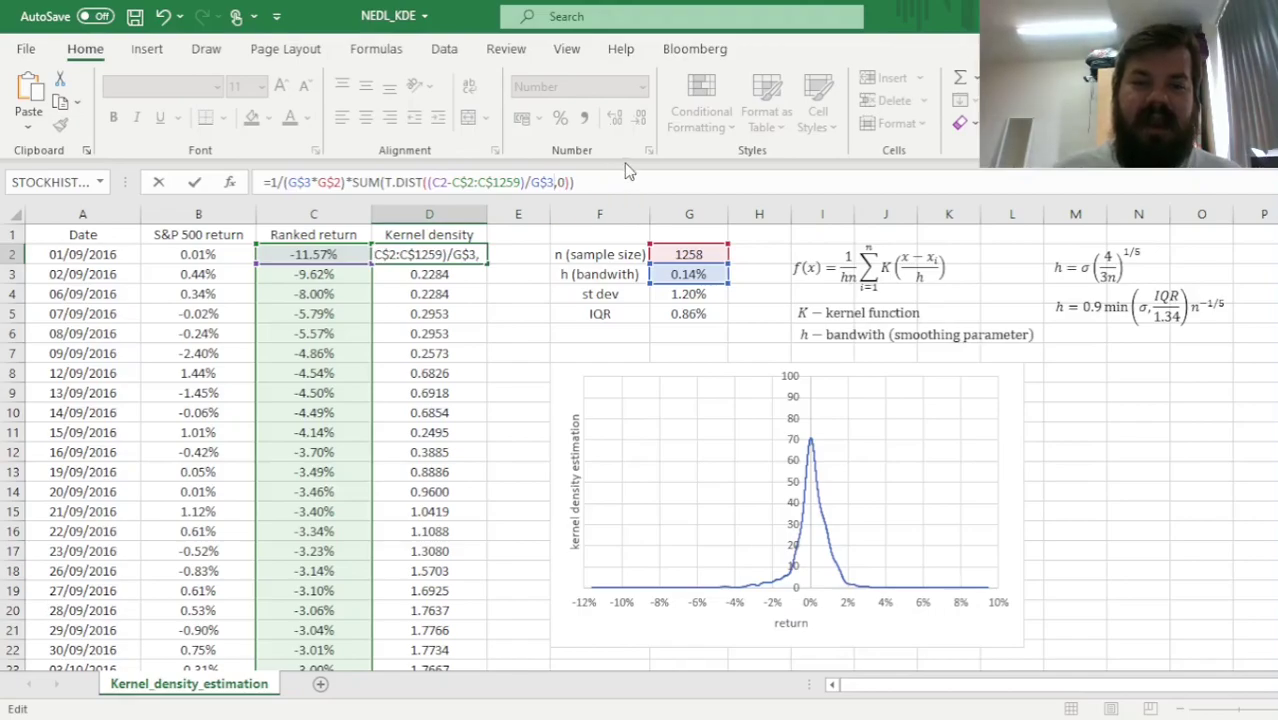
text(,)
key(BackSpace)
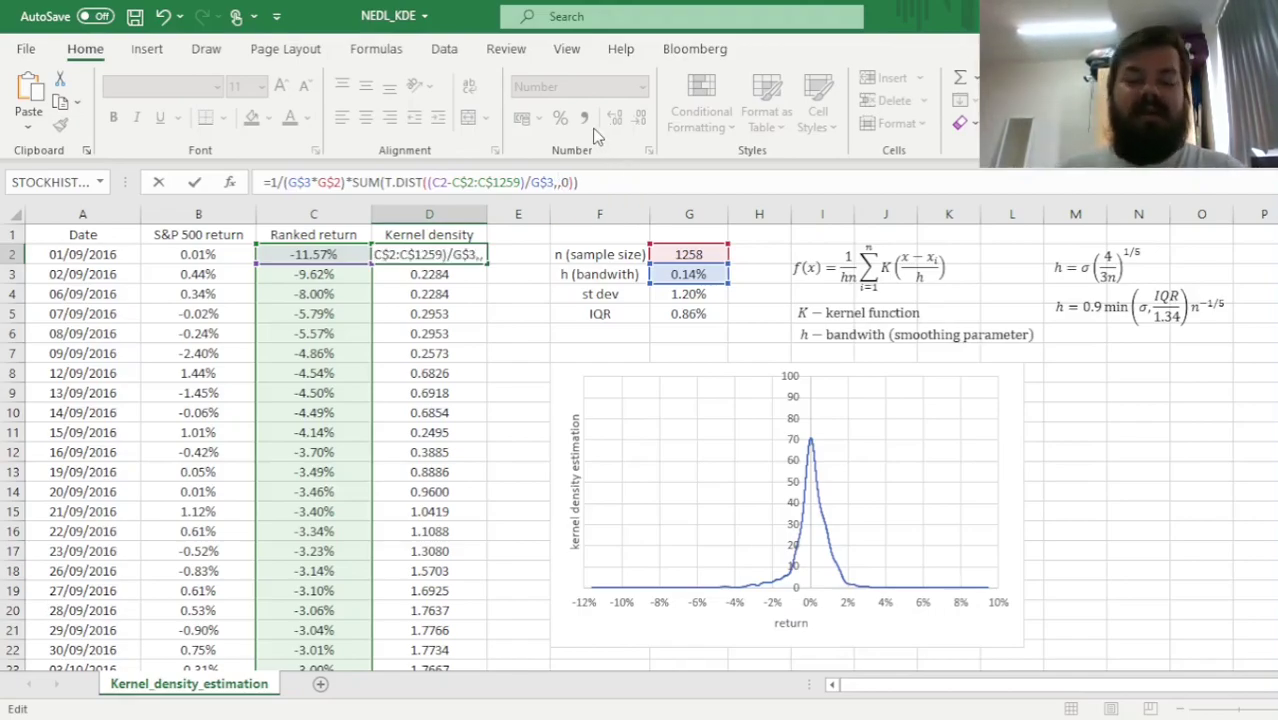
text(,)
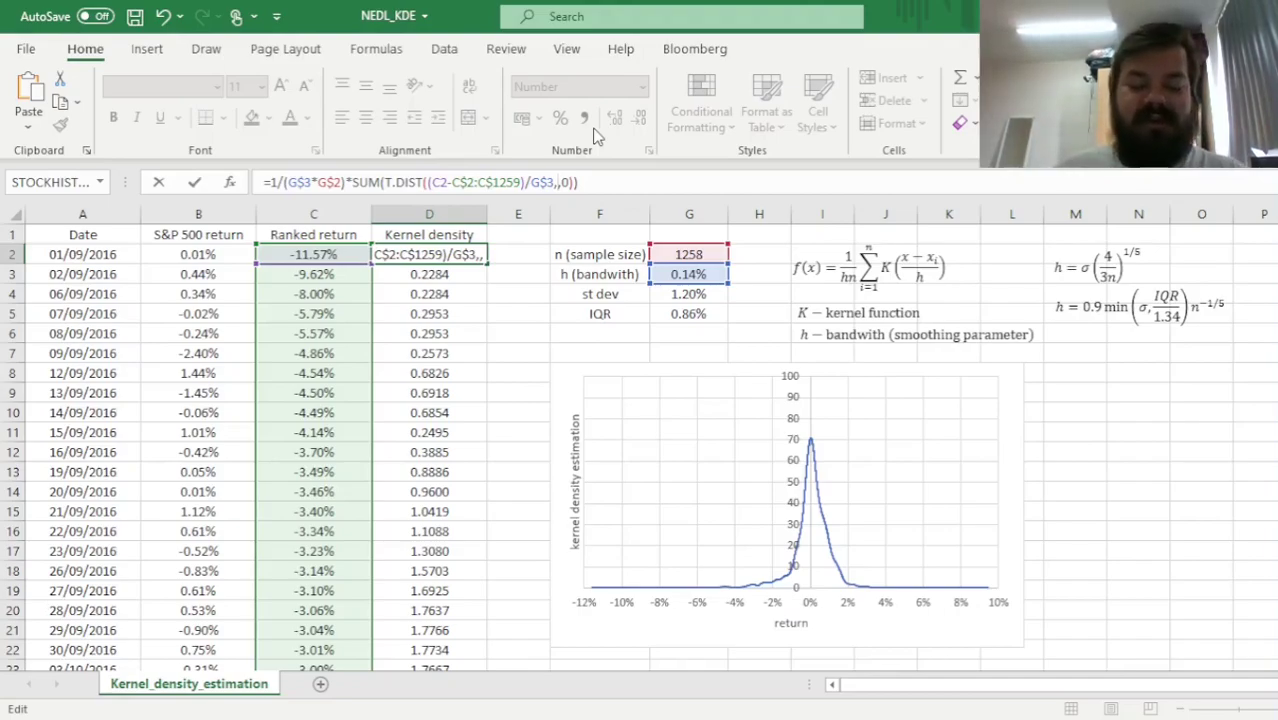
text(6)
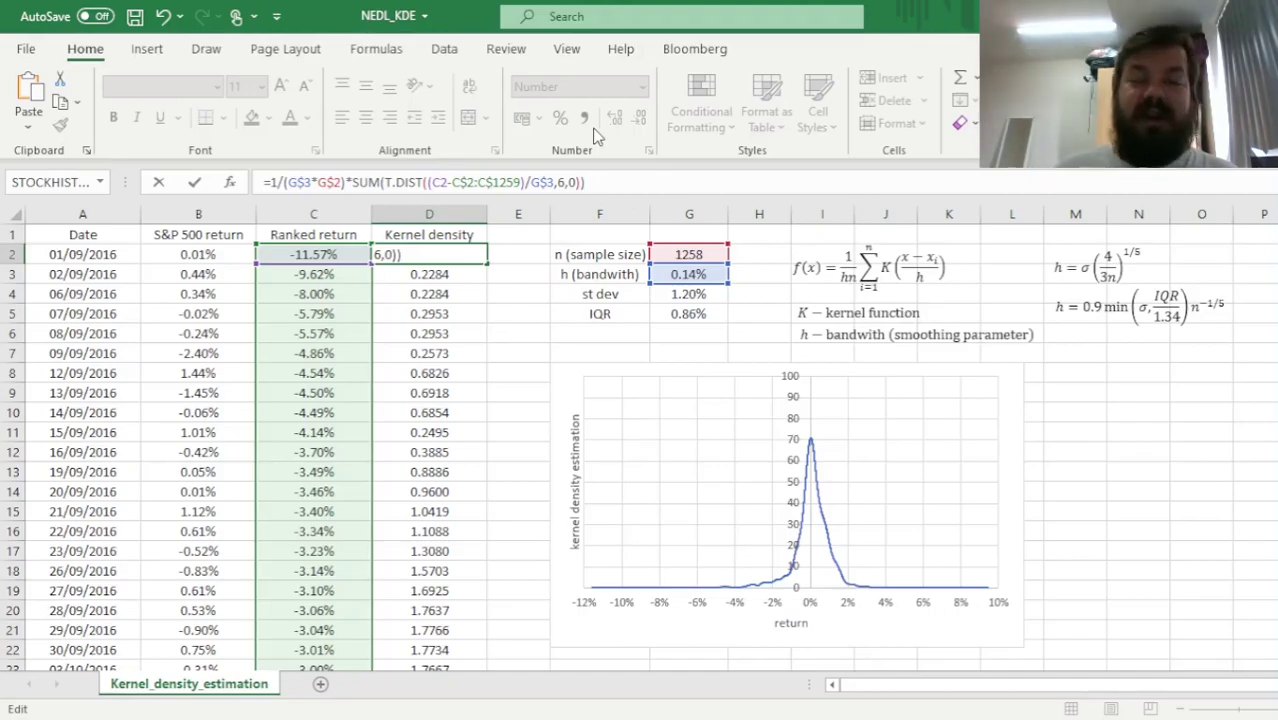
key(ctrl+Return)
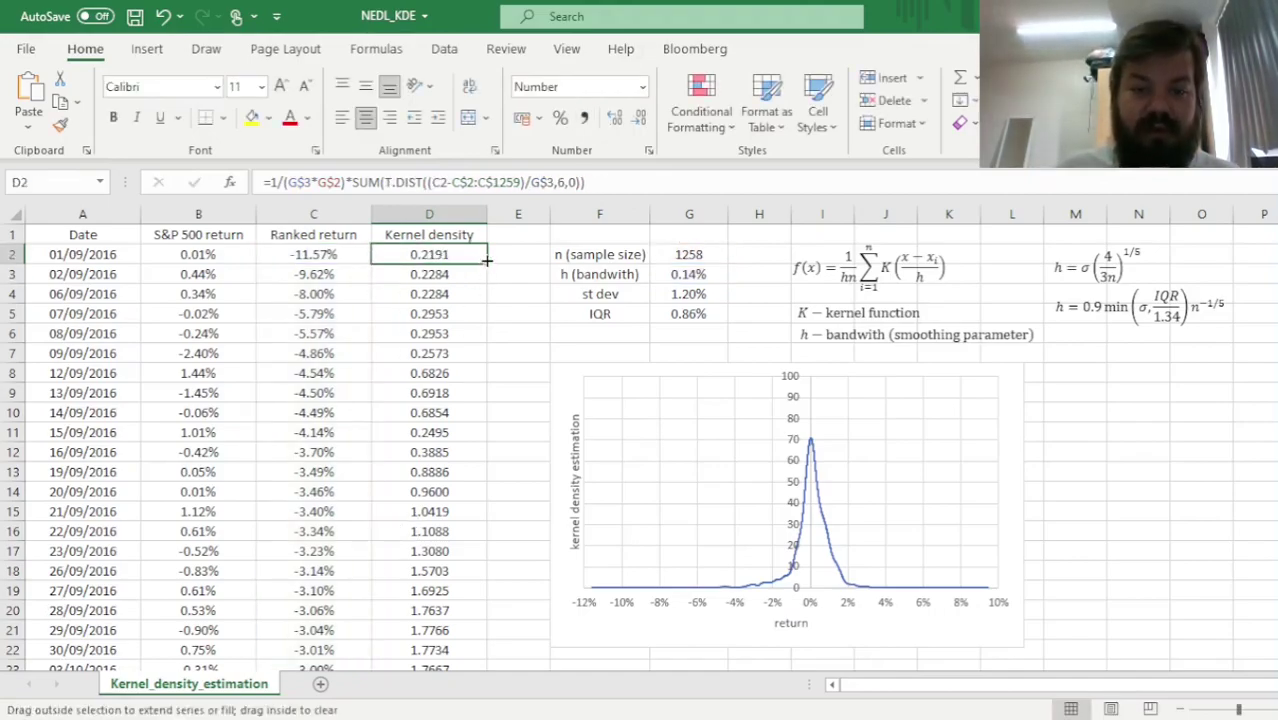
double_click(487, 260)
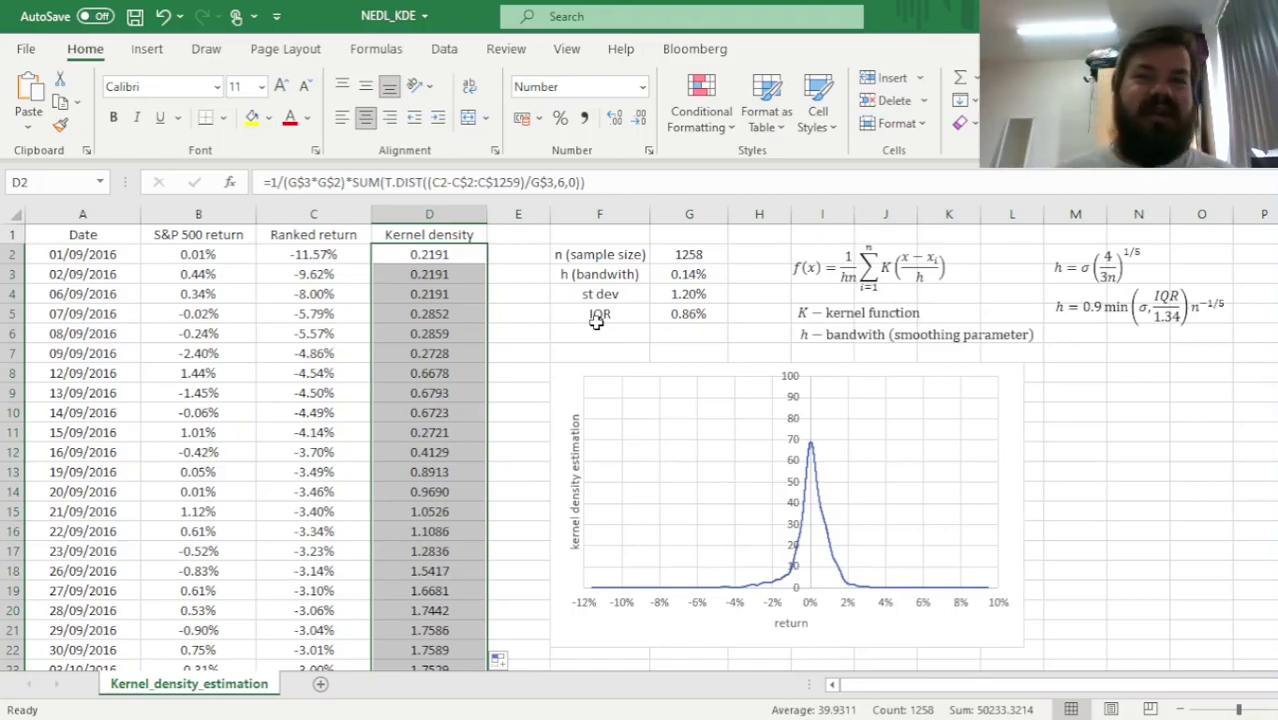
- Lower the degrees of freedom of T.DIST in the D2 density formula and refill the Kernel density column
click(450, 253)
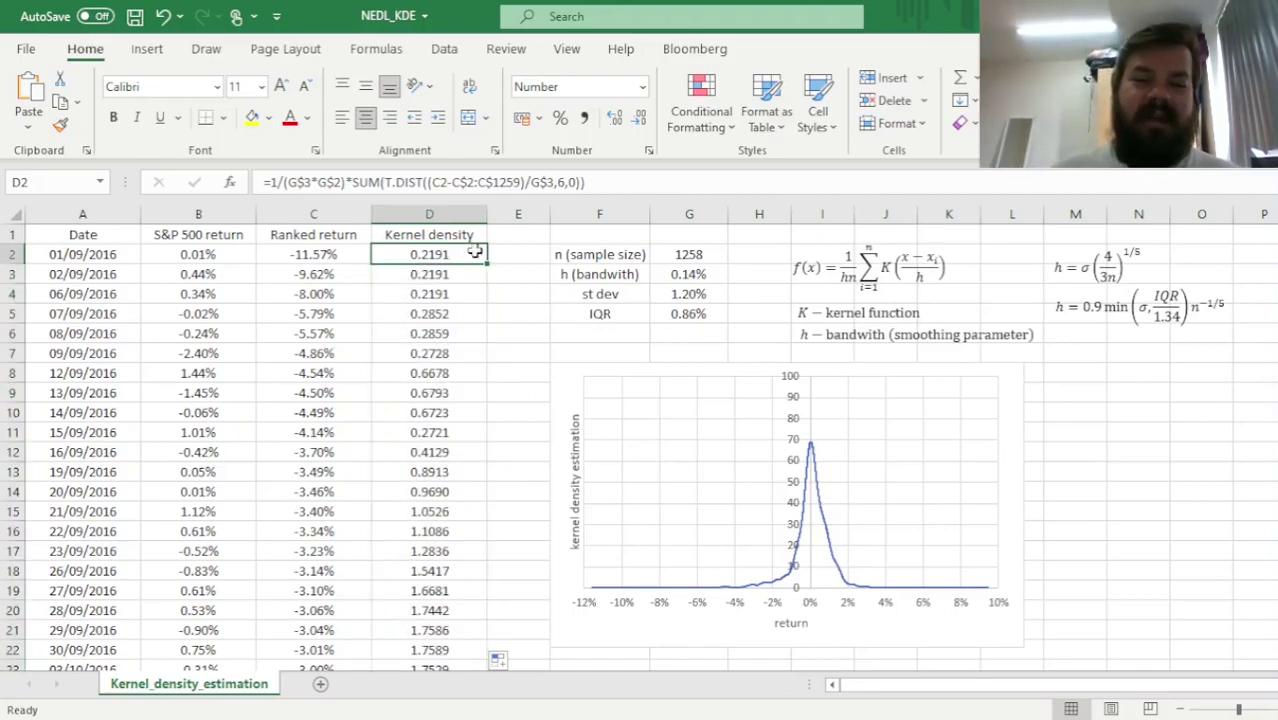
click(572, 184)
key(BackSpace)
text(1)
key(Return)
key(ctrl+shift+Down)
key(ctrl+Up)
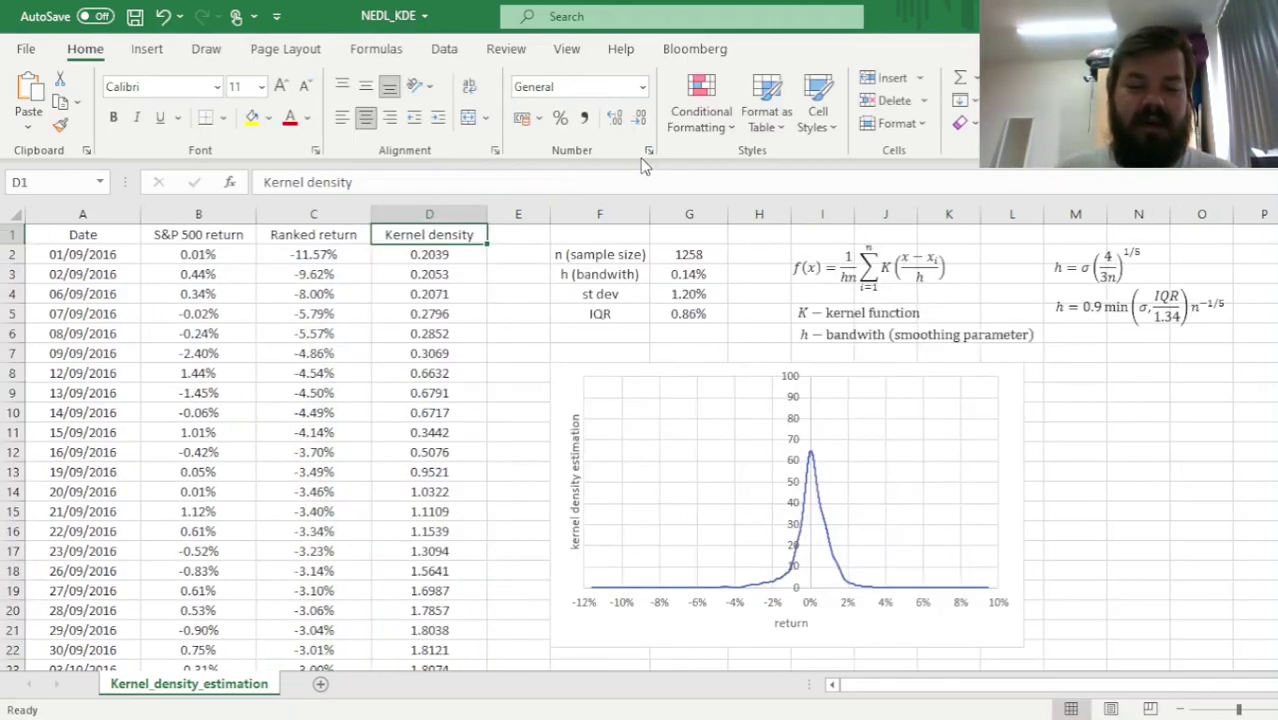